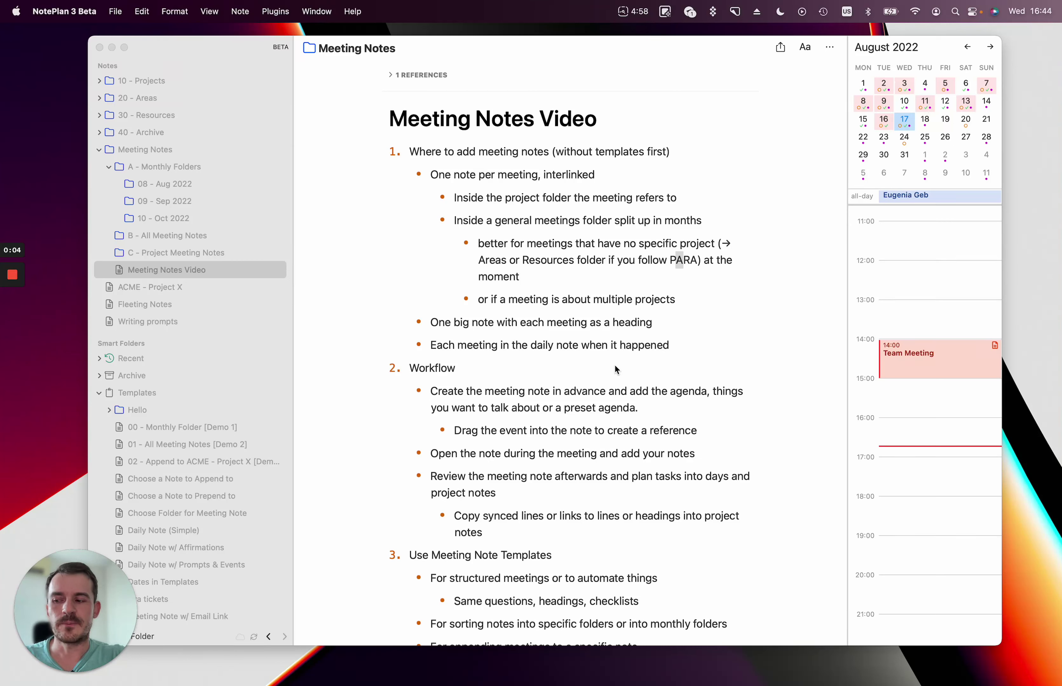
Highlight the passages on where to add meeting notes, Workflow and Use Meeting Note Templates.
{"action": "left_click", "coordinate": [459, 154]}
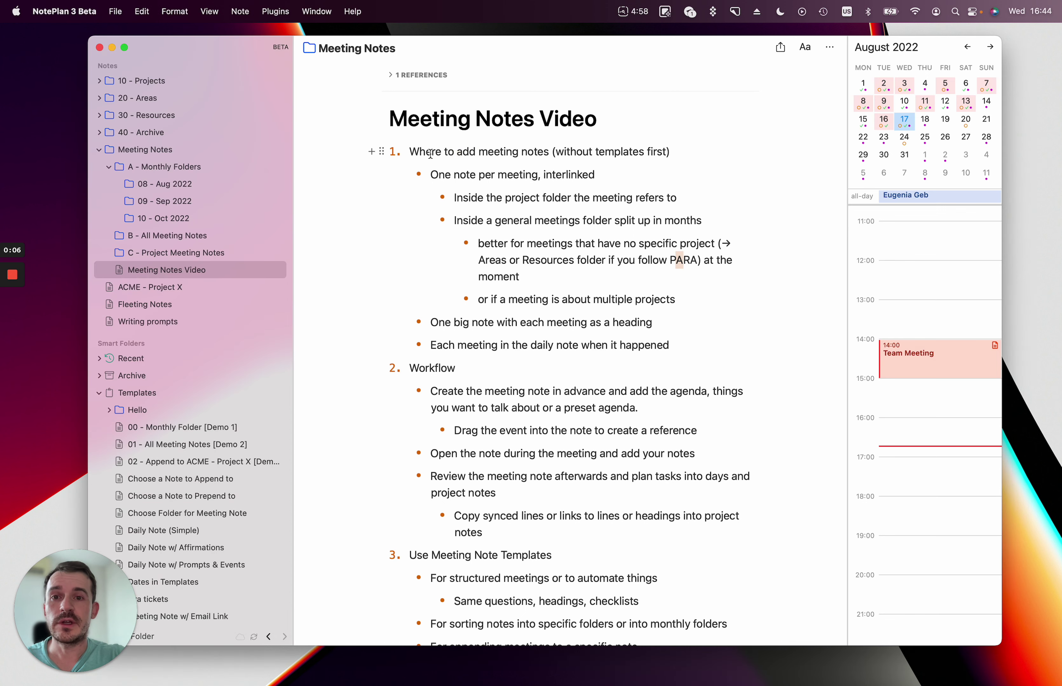
{"action": "left_click_drag", "start_coordinate": [426, 153], "coordinate": [538, 153]}
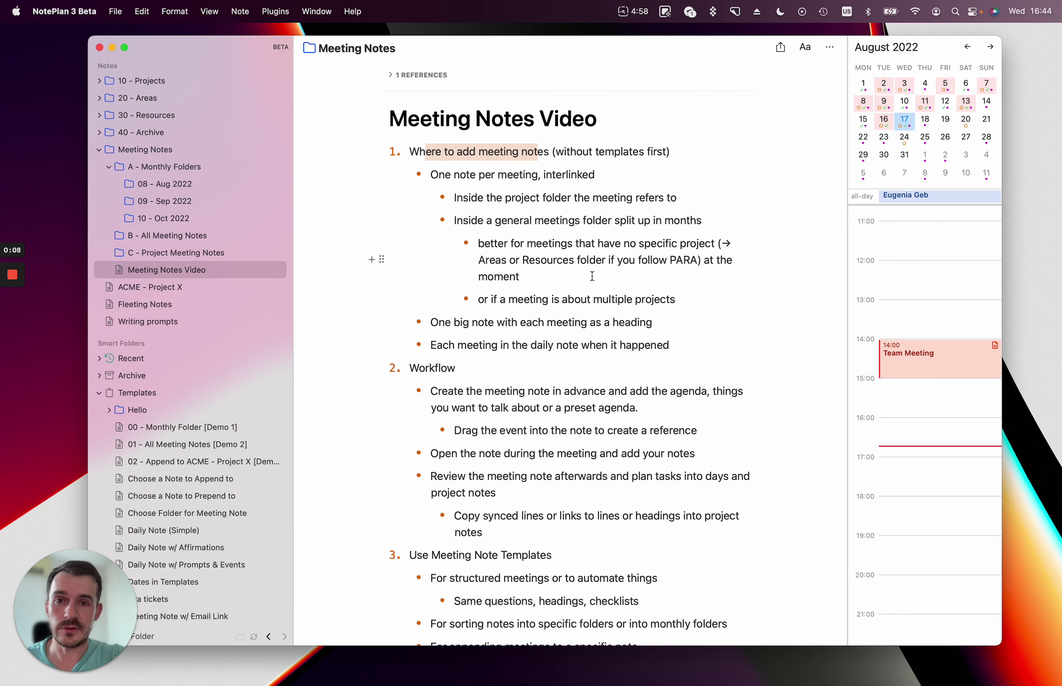
{"action": "scroll", "coordinate": [591, 276], "scroll_direction": "down", "scroll_amount": 4}
{"action": "double_click", "coordinate": [427, 285]}
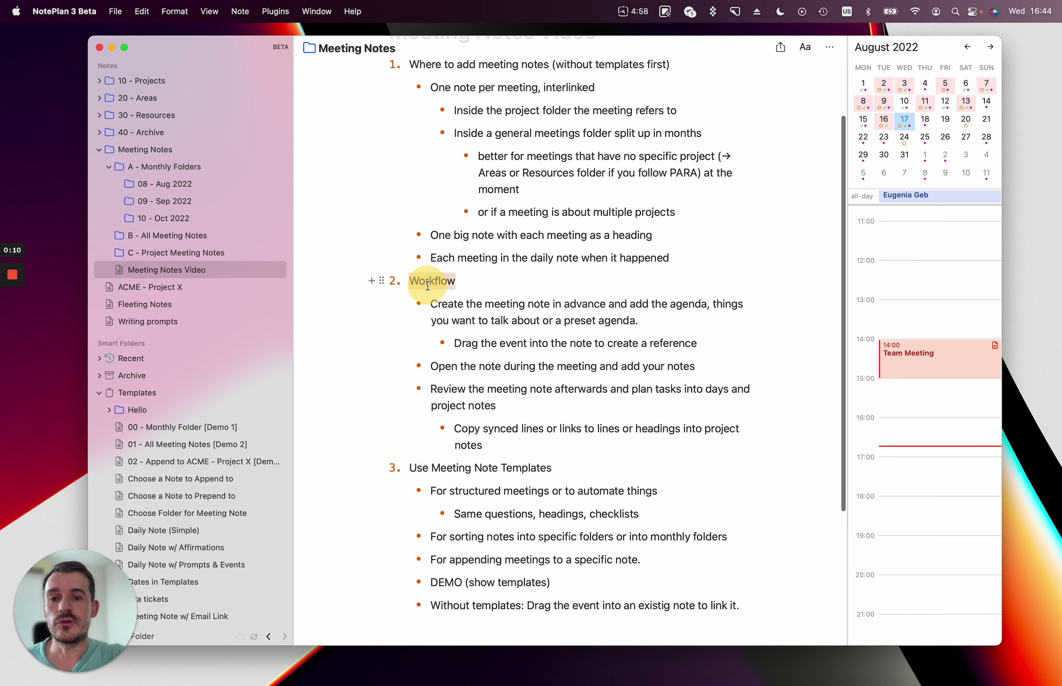
{"action": "scroll", "coordinate": [529, 366], "scroll_direction": "down", "scroll_amount": 3}
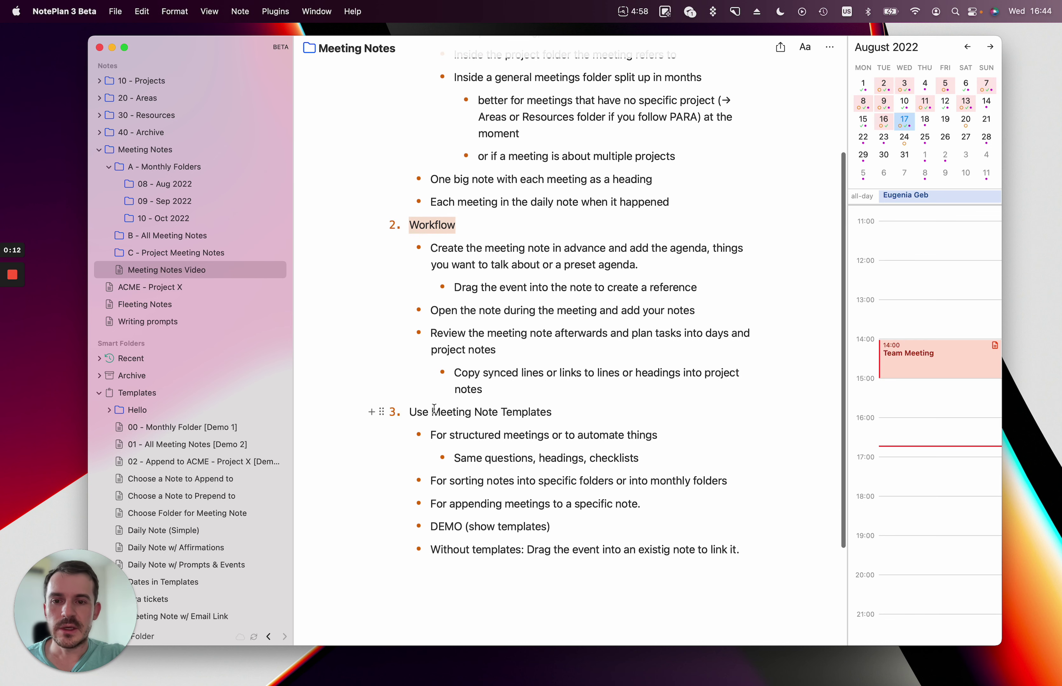
{"action": "left_click_drag", "start_coordinate": [422, 412], "coordinate": [536, 411]}
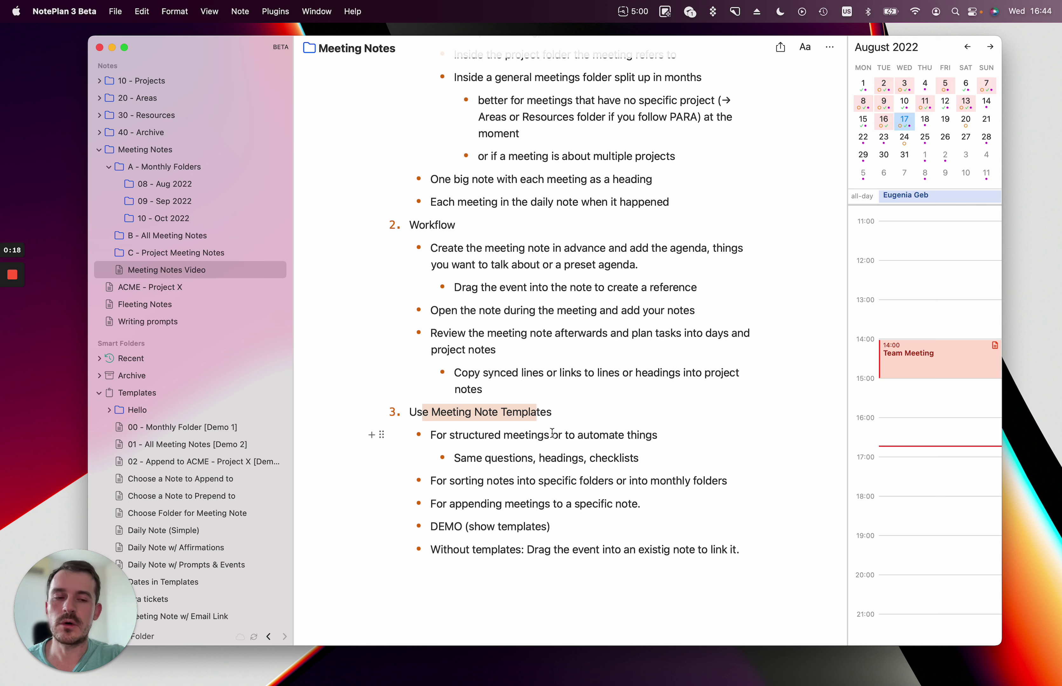
{"action": "left_click", "coordinate": [556, 412]}
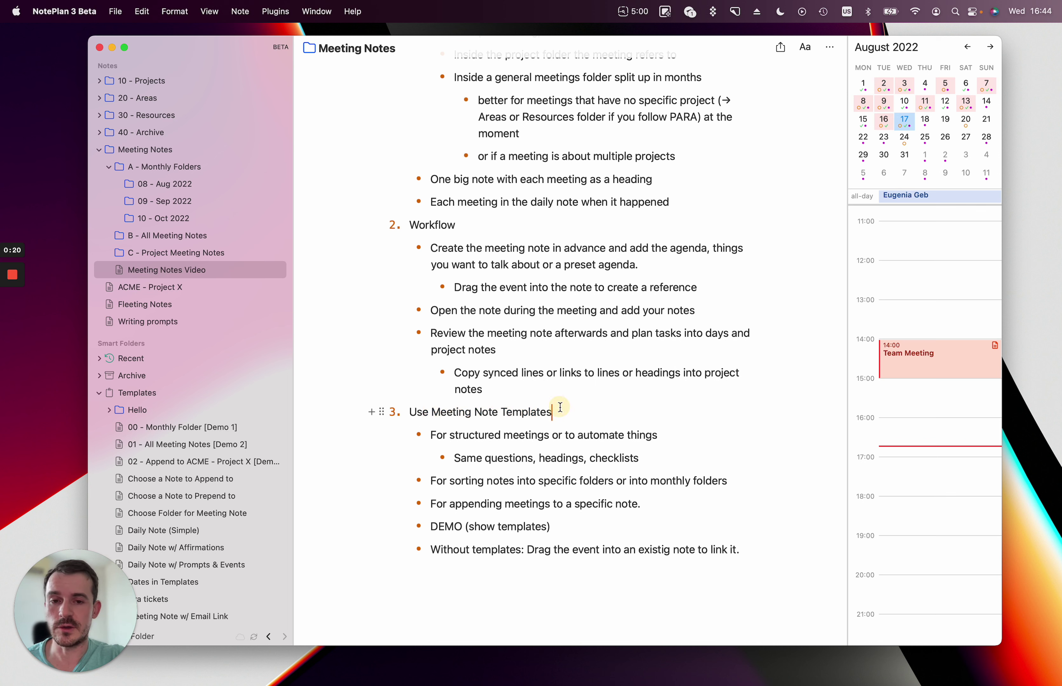
{"action": "scroll", "coordinate": [566, 379], "scroll_direction": "up", "scroll_amount": 8}
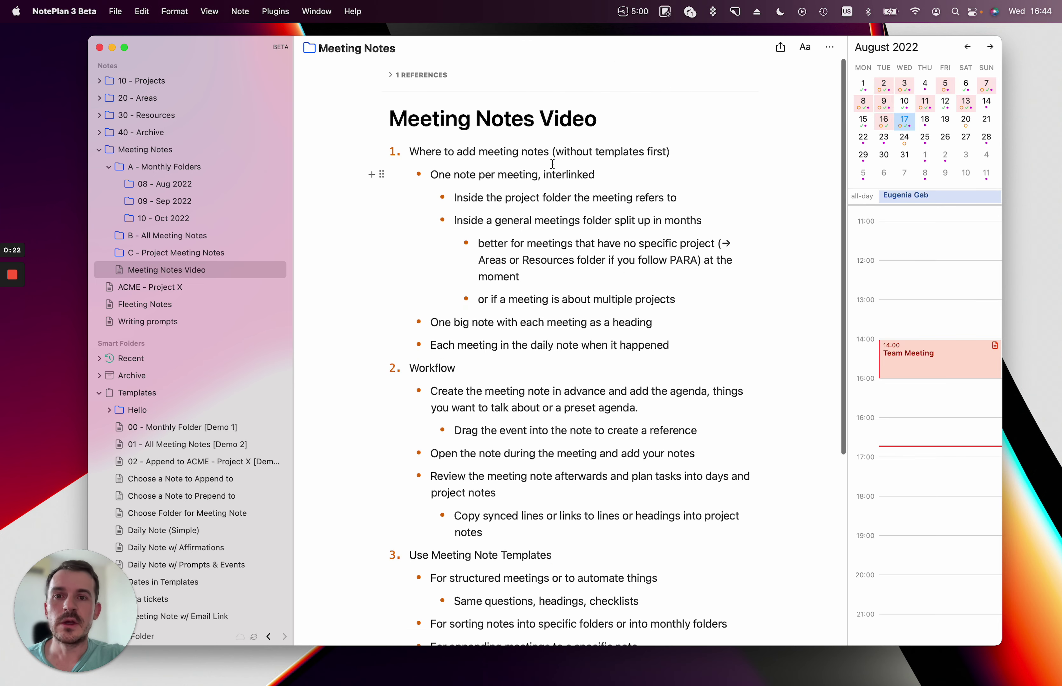
{"action": "left_click_drag", "start_coordinate": [425, 152], "coordinate": [534, 150]}
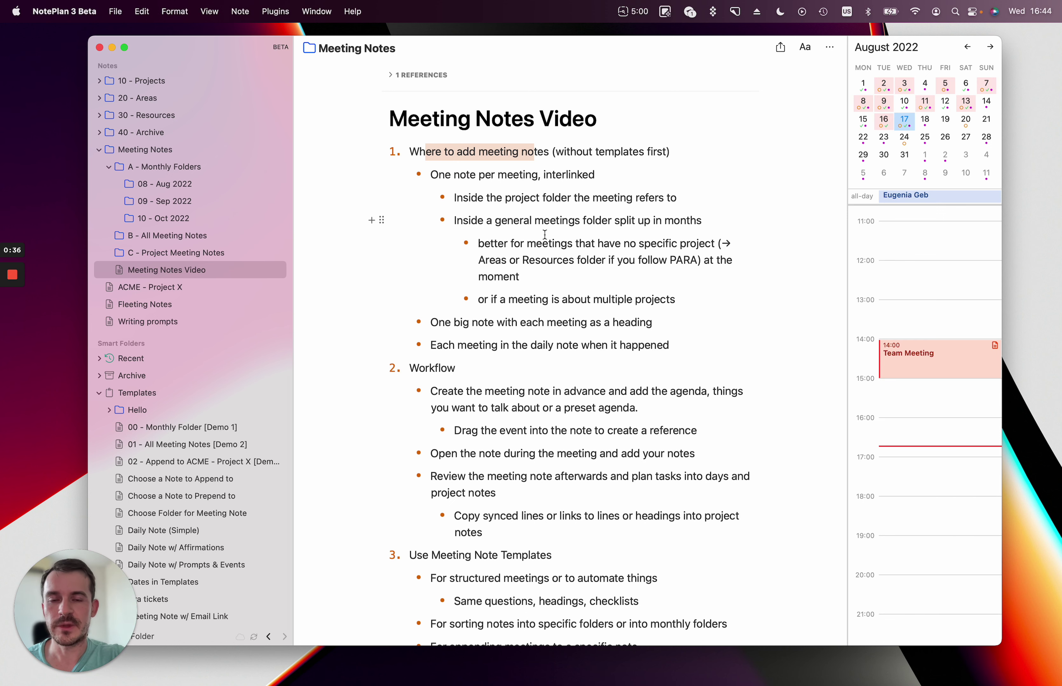
{"action": "scroll", "coordinate": [544, 235], "scroll_direction": "down", "scroll_amount": 2}
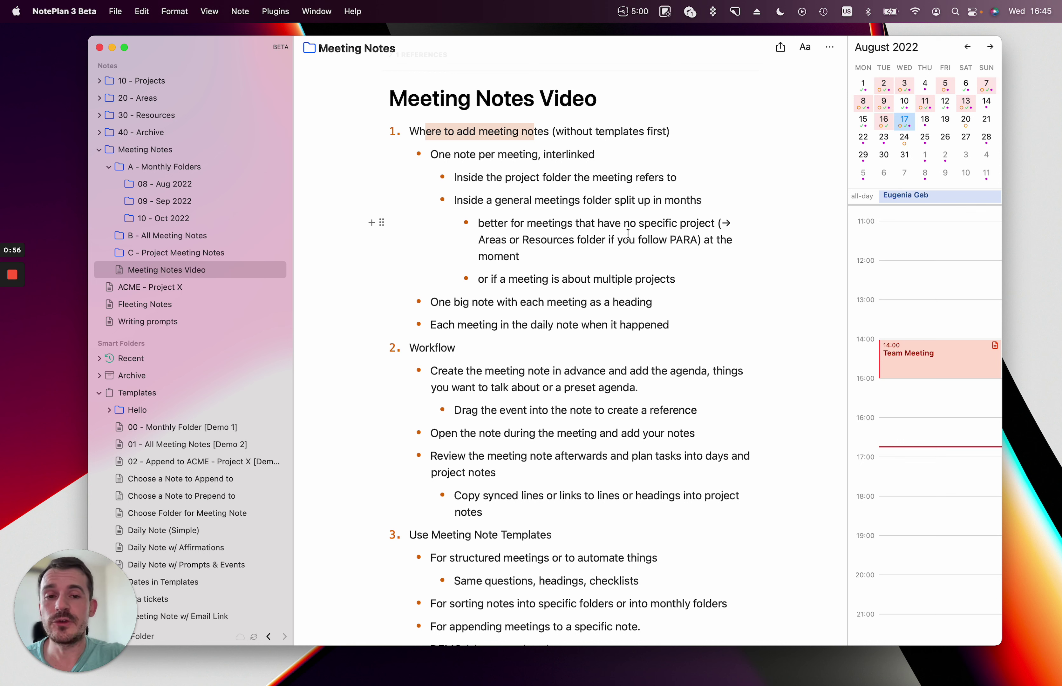
Highlight the words PARA, Areas and Resources in the note.
{"action": "double_click", "coordinate": [679, 241]}
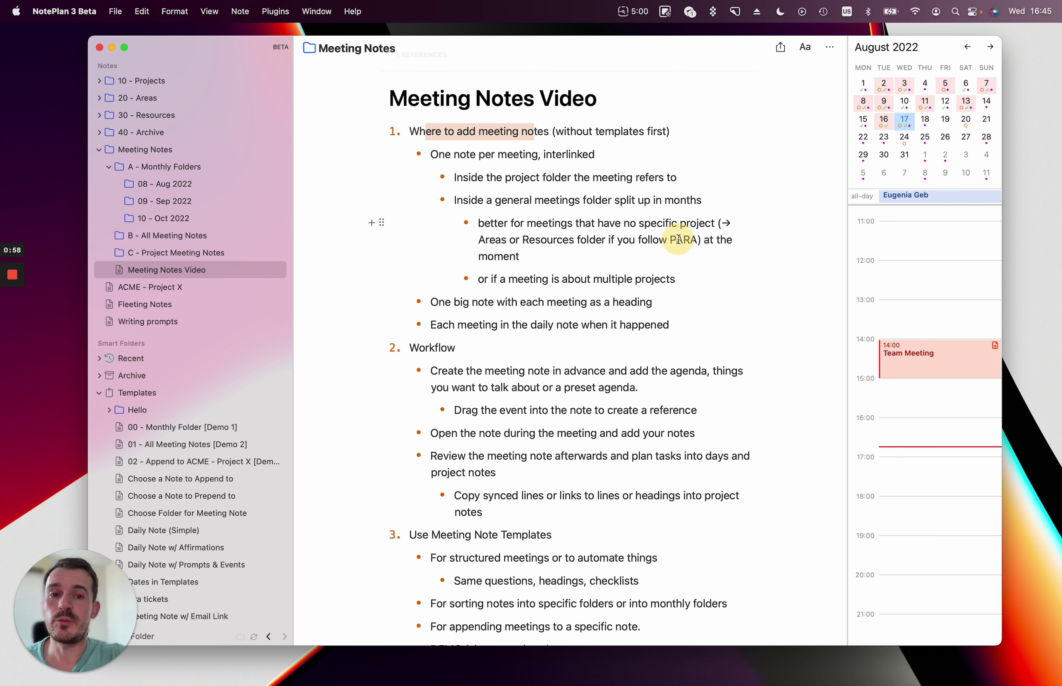
{"action": "left_click", "coordinate": [661, 261]}
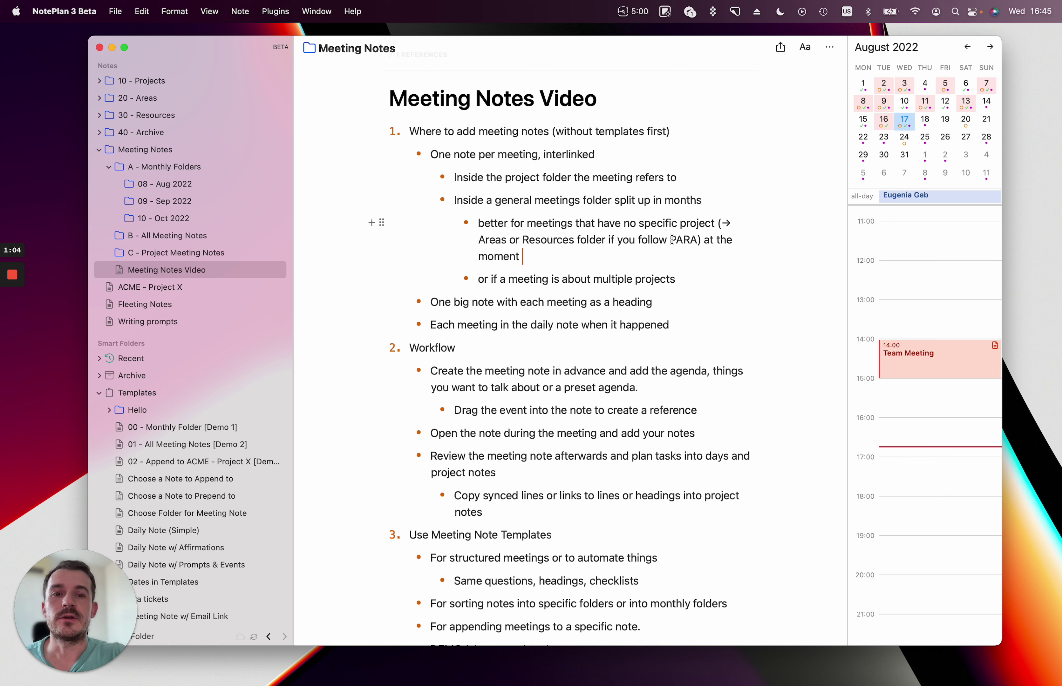
{"action": "left_click_drag", "start_coordinate": [677, 240], "coordinate": [670, 241]}
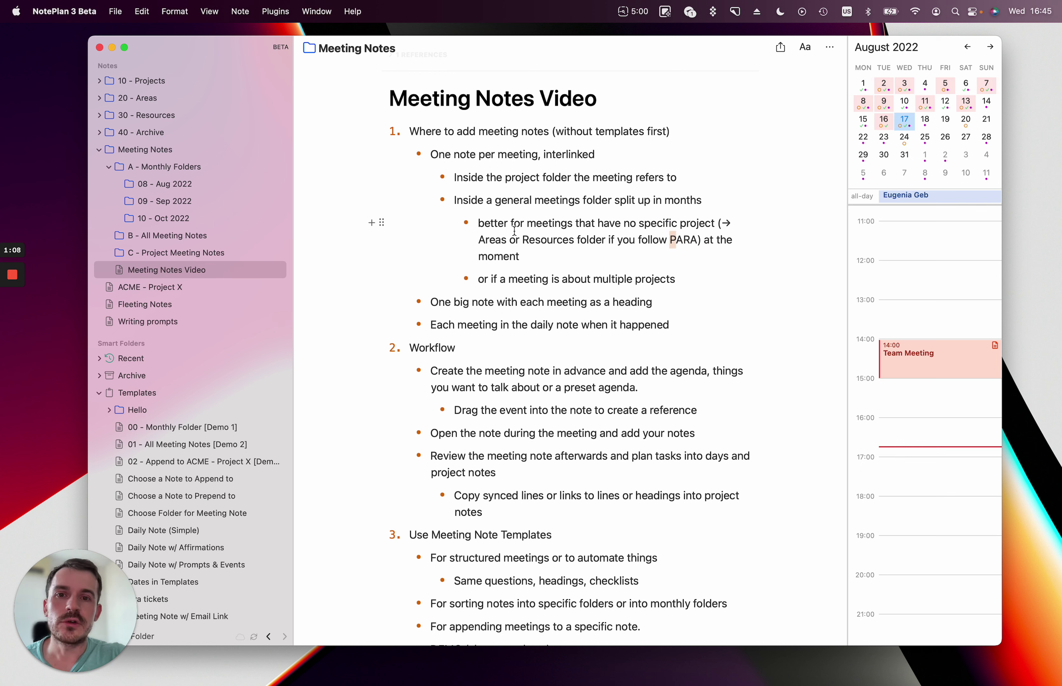
{"action": "double_click", "coordinate": [495, 241]}
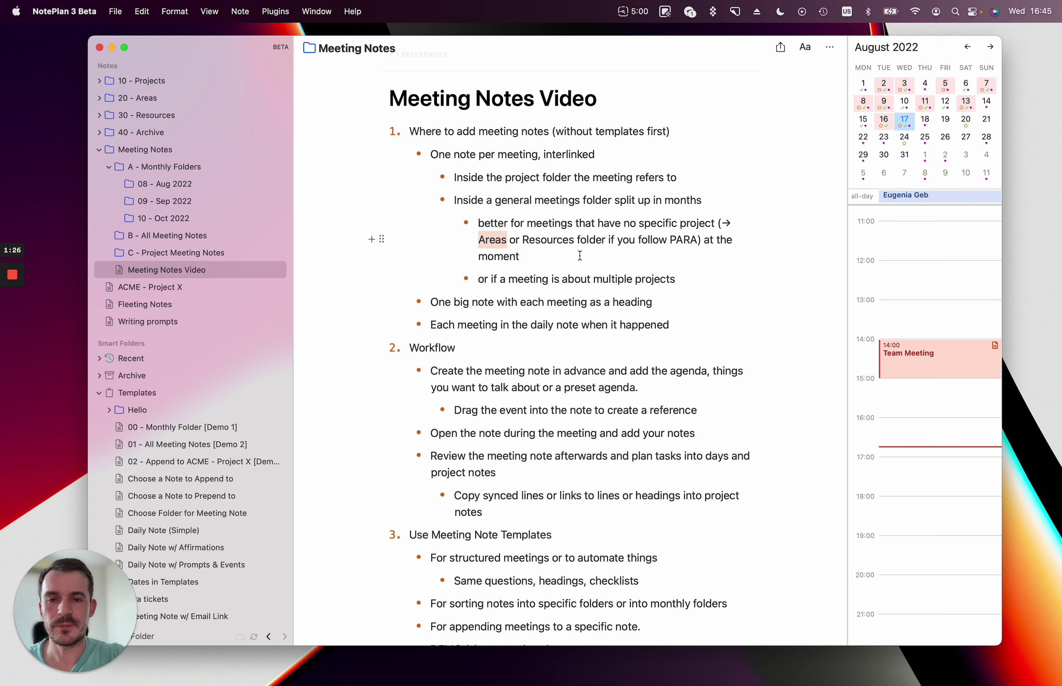
{"action": "double_click", "coordinate": [537, 241]}
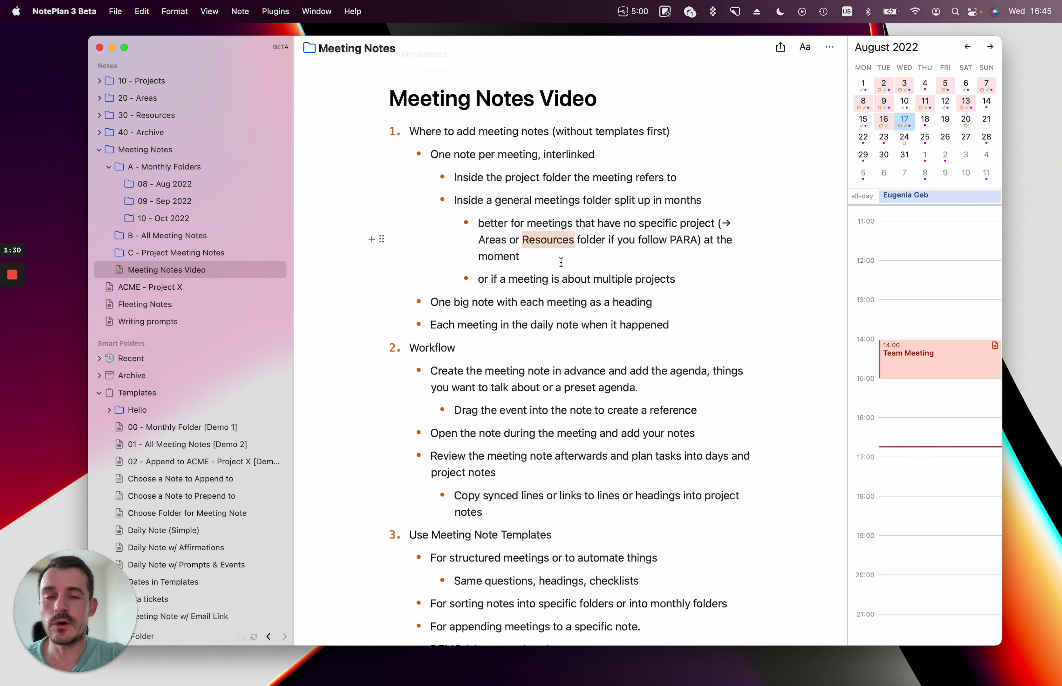
{"action": "left_click", "coordinate": [614, 224]}
{"action": "scroll", "coordinate": [569, 241], "scroll_direction": "up", "scroll_amount": 1}
{"action": "scroll", "coordinate": [568, 241], "scroll_direction": "up", "scroll_amount": 1}
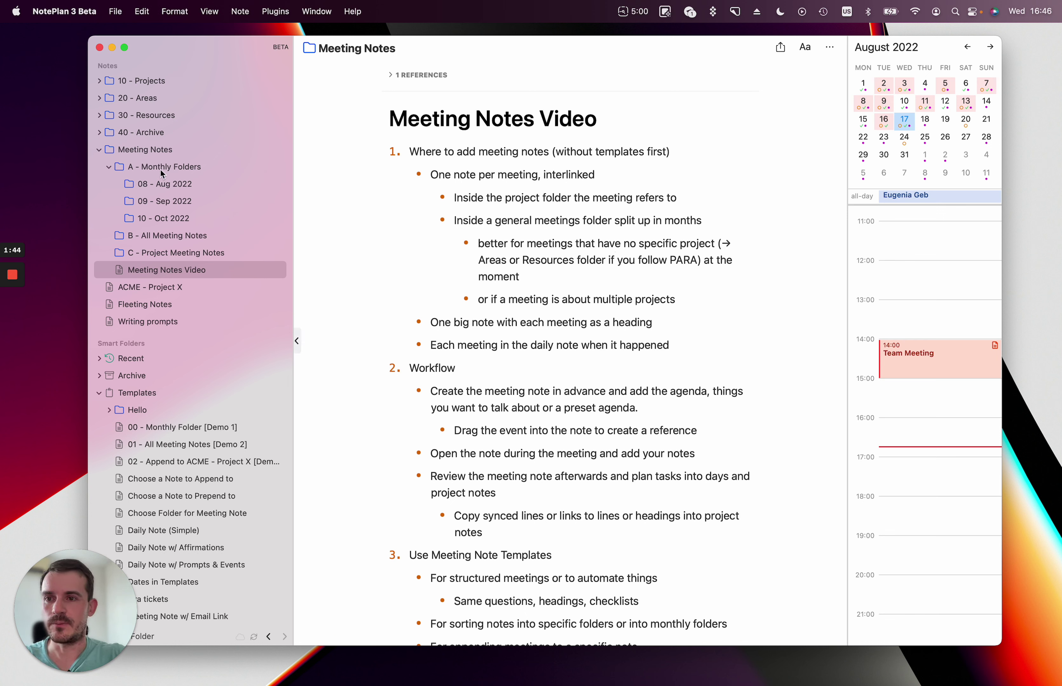
Create a note in Meeting Notes titled 'Big meeting note' with a Details line.
{"action": "left_click", "coordinate": [151, 155]}
{"action": "left_click", "coordinate": [151, 150]}
{"action": "key", "text": "super+n"}
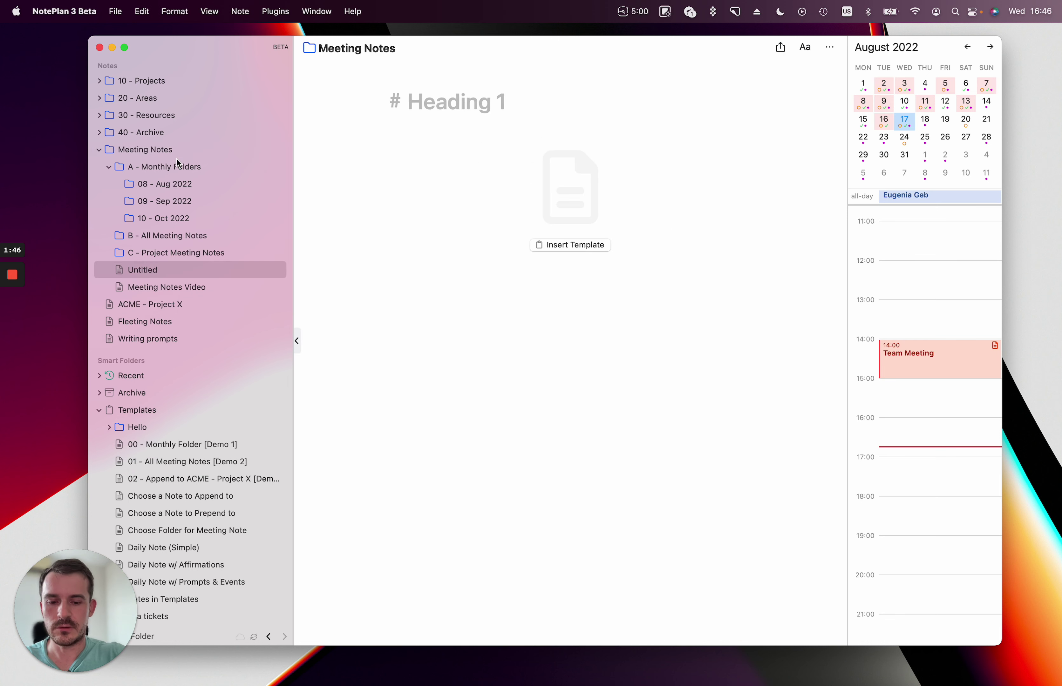
{"action": "type", "text": "Big meeting note"}
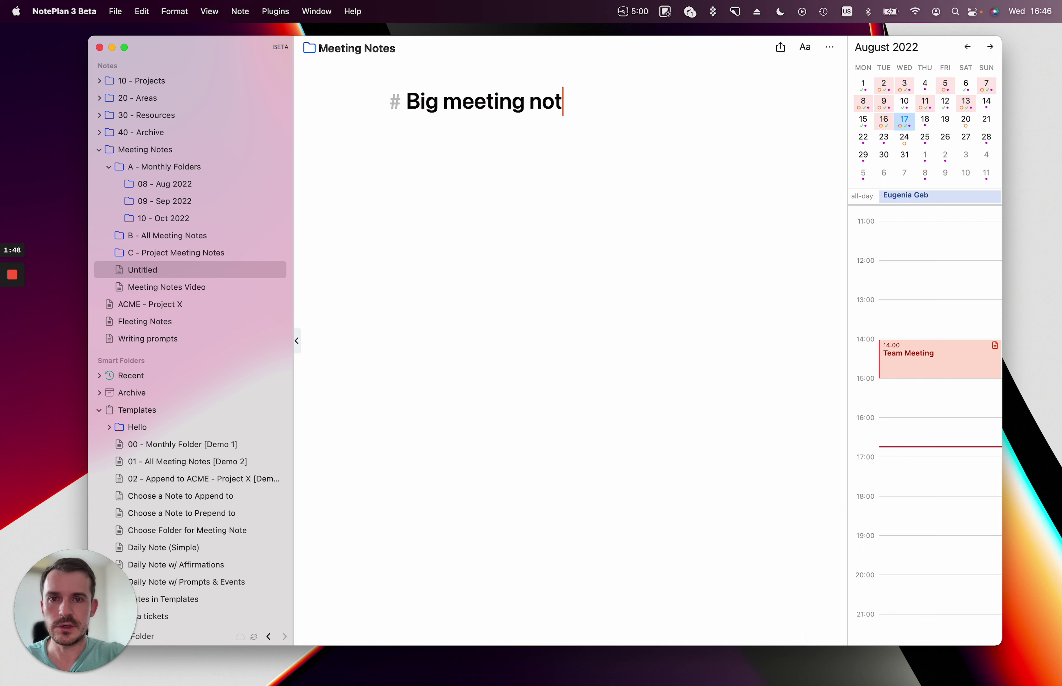
{"action": "key", "text": "Return"}
{"action": "key", "text": "BackSpace"}
{"action": "type", "text": "Details"}
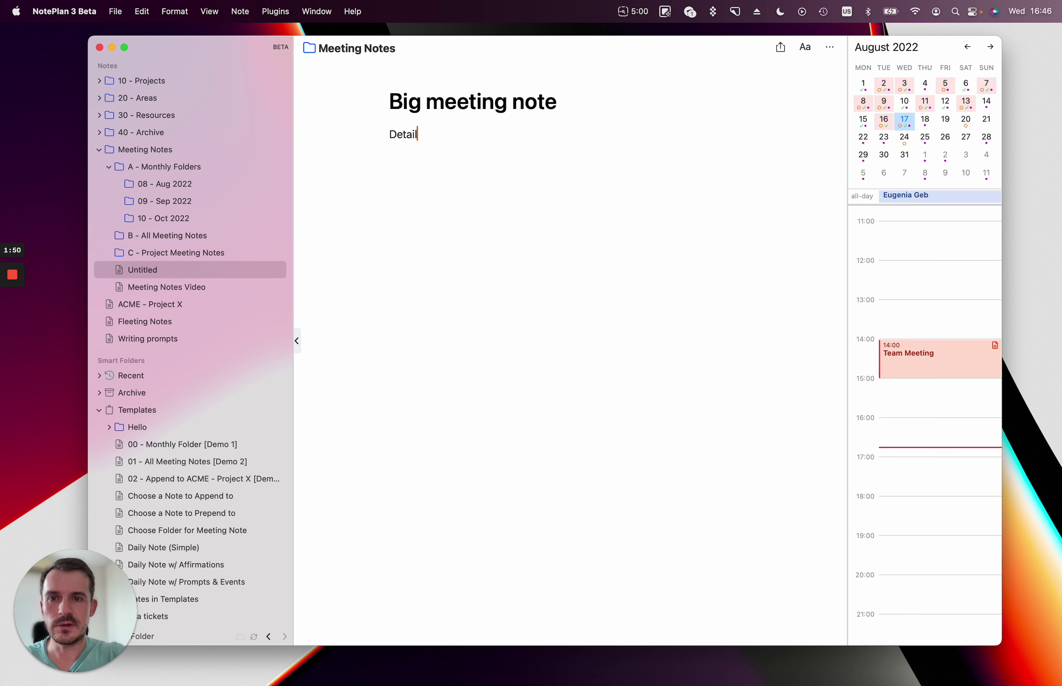
Add '## Meeting 1' and '## Meeting 2' headings, each followed by a Details line.
{"action": "key", "text": "Return"}
{"action": "key", "text": "Return"}
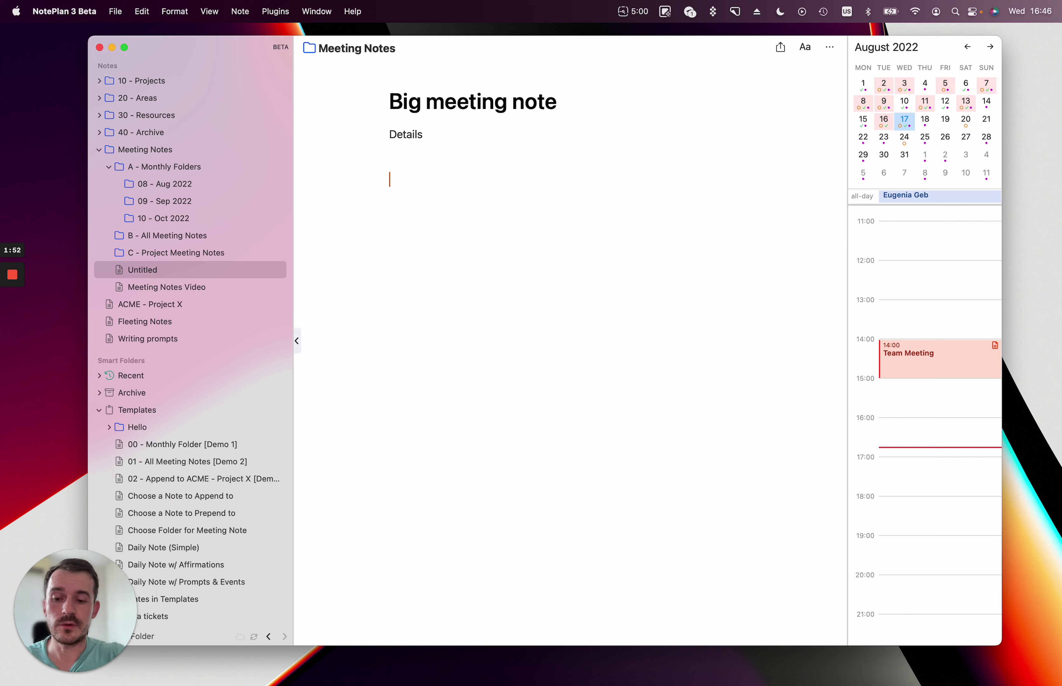
{"action": "type", "text": "## Meeting 1"}
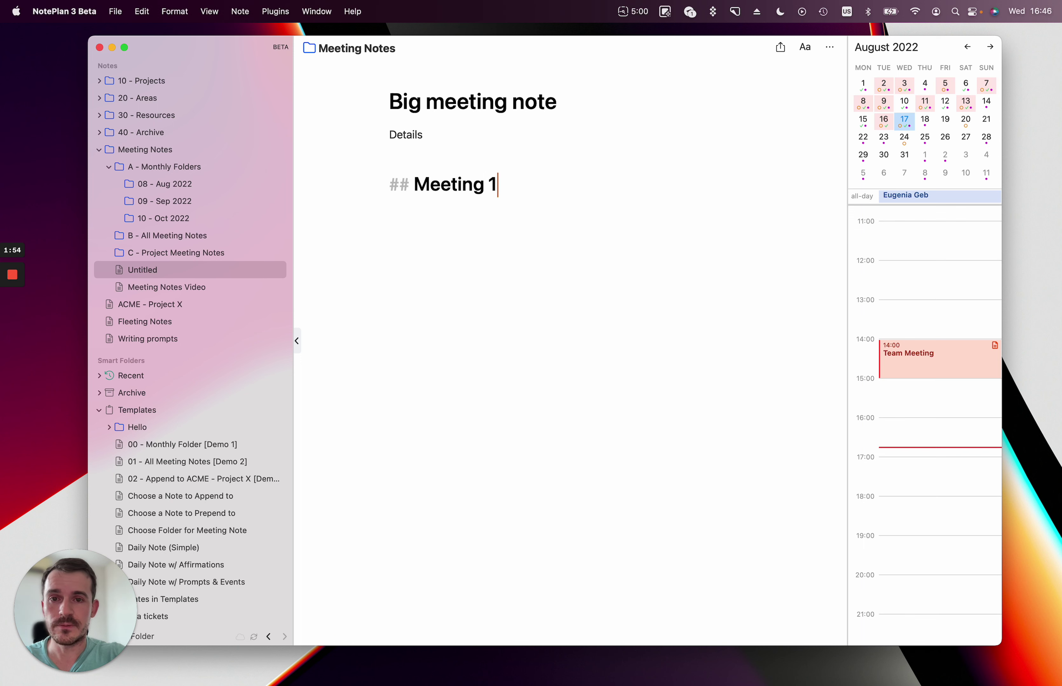
{"action": "key", "text": "Return"}
{"action": "type", "text": "Details"}
{"action": "key", "text": "Return"}
{"action": "key", "text": "Return"}
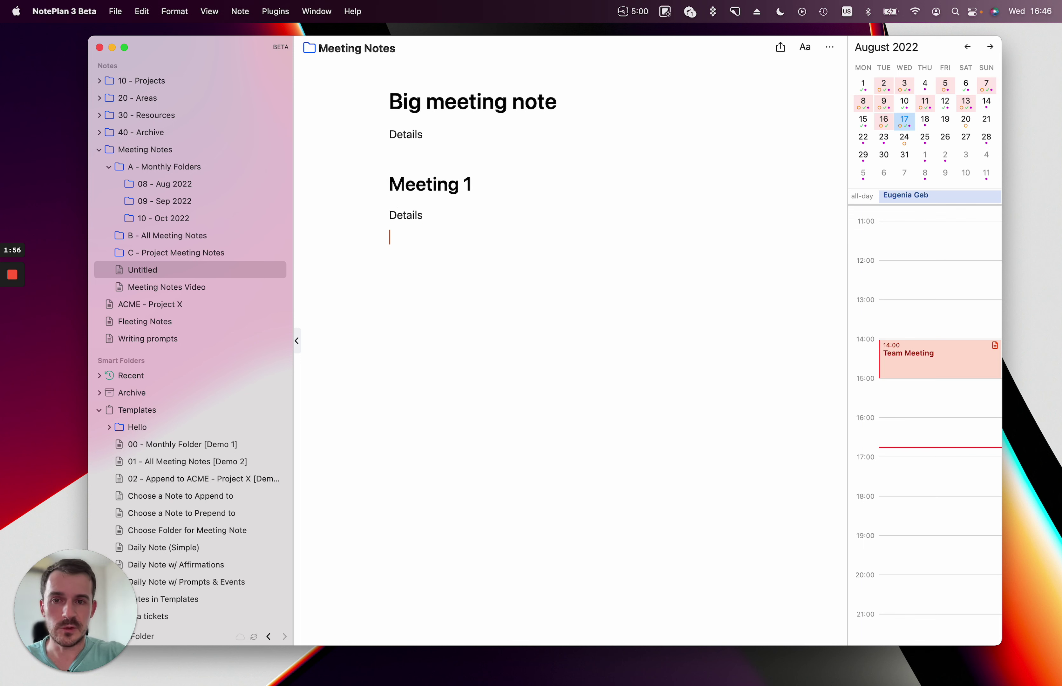
{"action": "type", "text": "## MEe"}
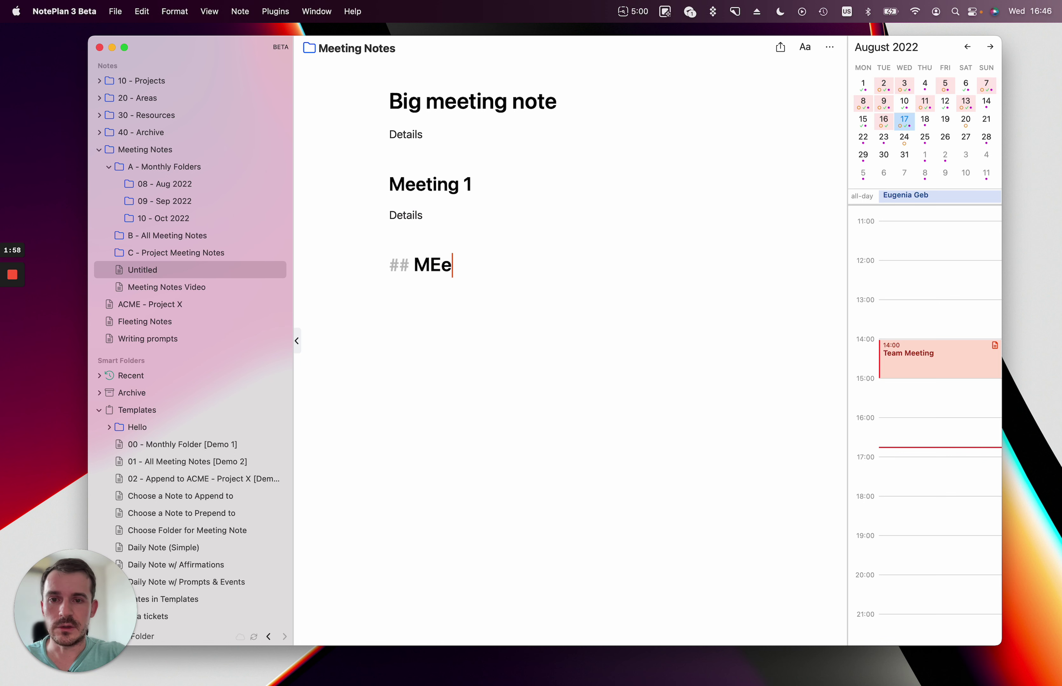
{"action": "key", "text": "BackSpace"}
{"action": "key", "text": "BackSpace"}
{"action": "type", "text": "eeting 2"}
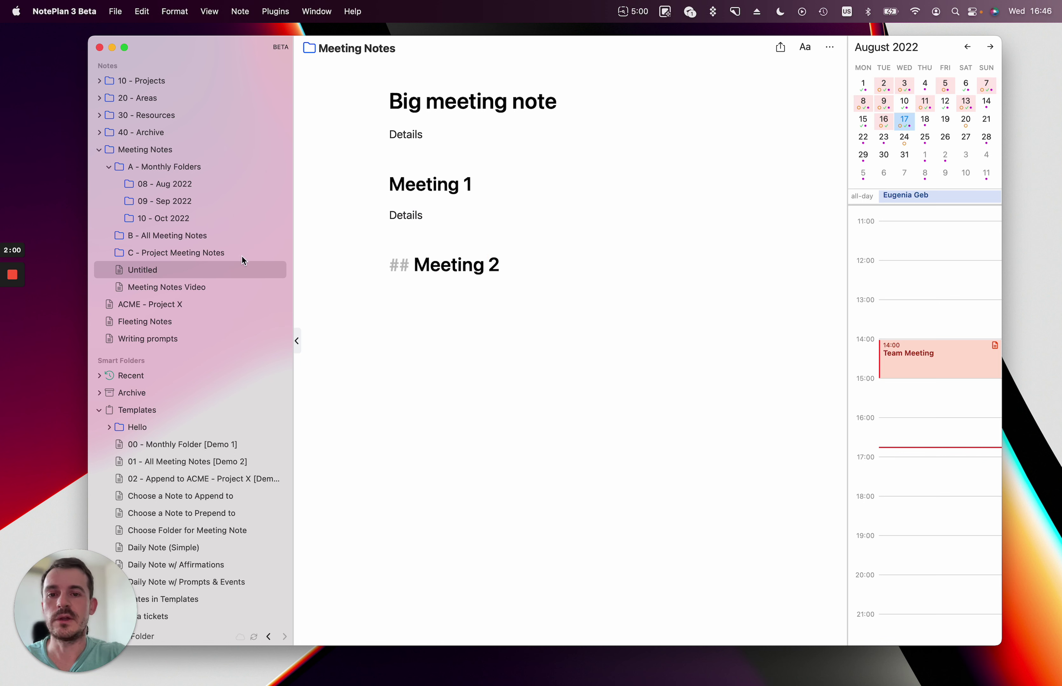
{"action": "key", "text": "Return"}
{"action": "type", "text": "Details"}
Collapse the Meeting 2 and Meeting 1 sections, then expand them again.
{"action": "left_click", "coordinate": [594, 403]}
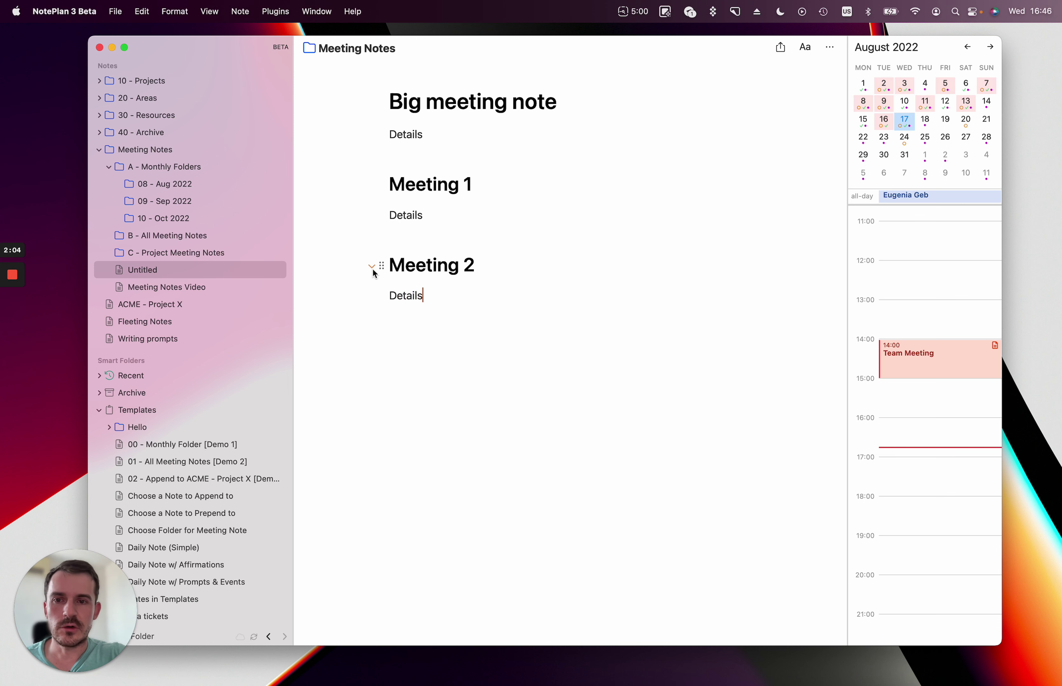
{"action": "left_click", "coordinate": [372, 267]}
{"action": "left_click", "coordinate": [373, 187]}
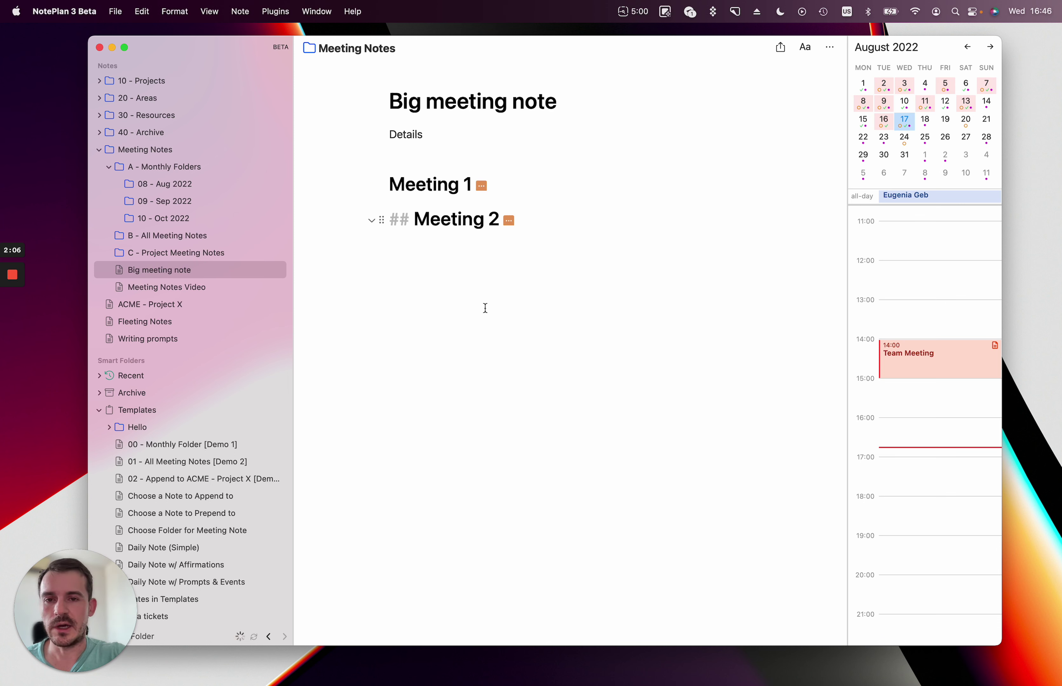
{"action": "left_click", "coordinate": [372, 221]}
{"action": "left_click", "coordinate": [372, 185]}
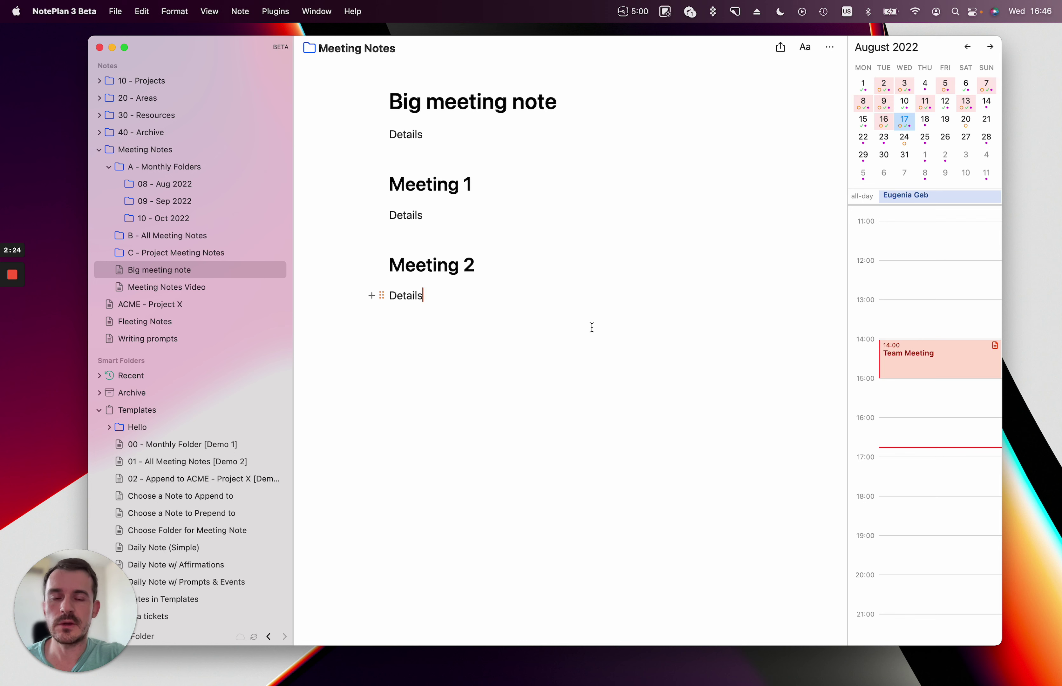
{"action": "scroll", "coordinate": [590, 339], "scroll_direction": "up", "scroll_amount": 2}
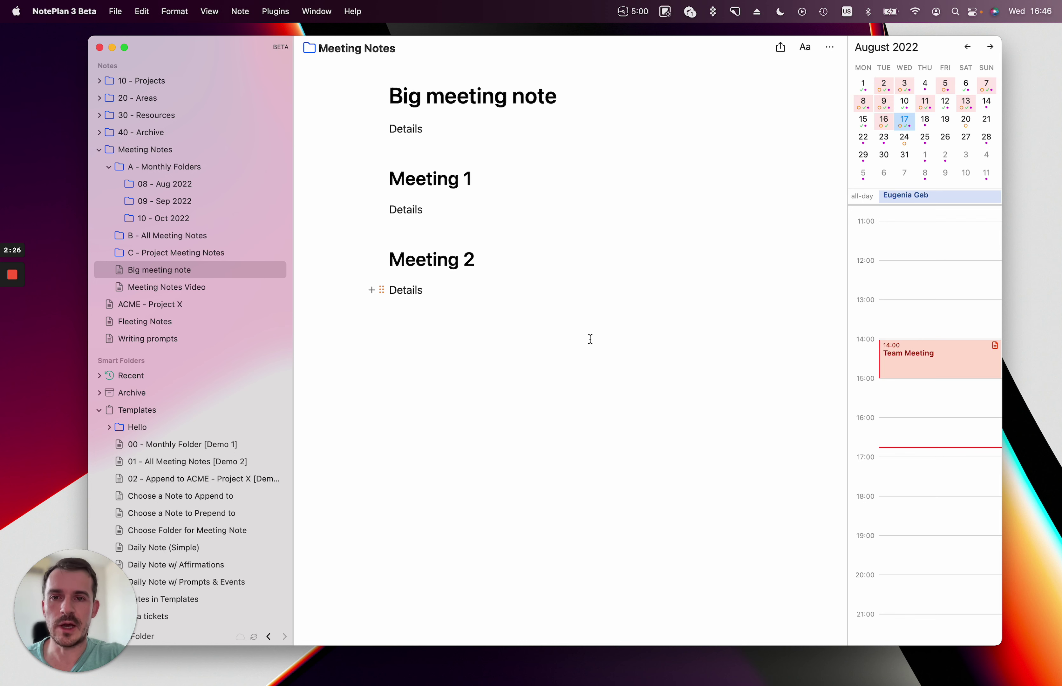
Fold and unfold the Meeting 1 section, then select Big meeting note in the notes list.
{"action": "left_click", "coordinate": [371, 185]}
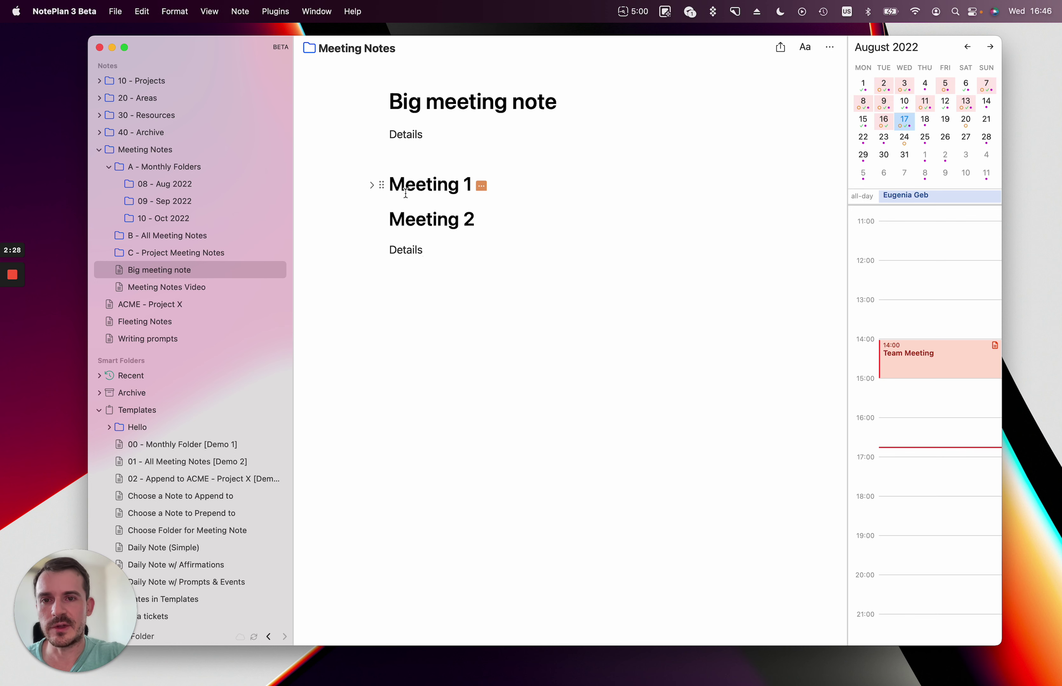
{"action": "left_click", "coordinate": [372, 185]}
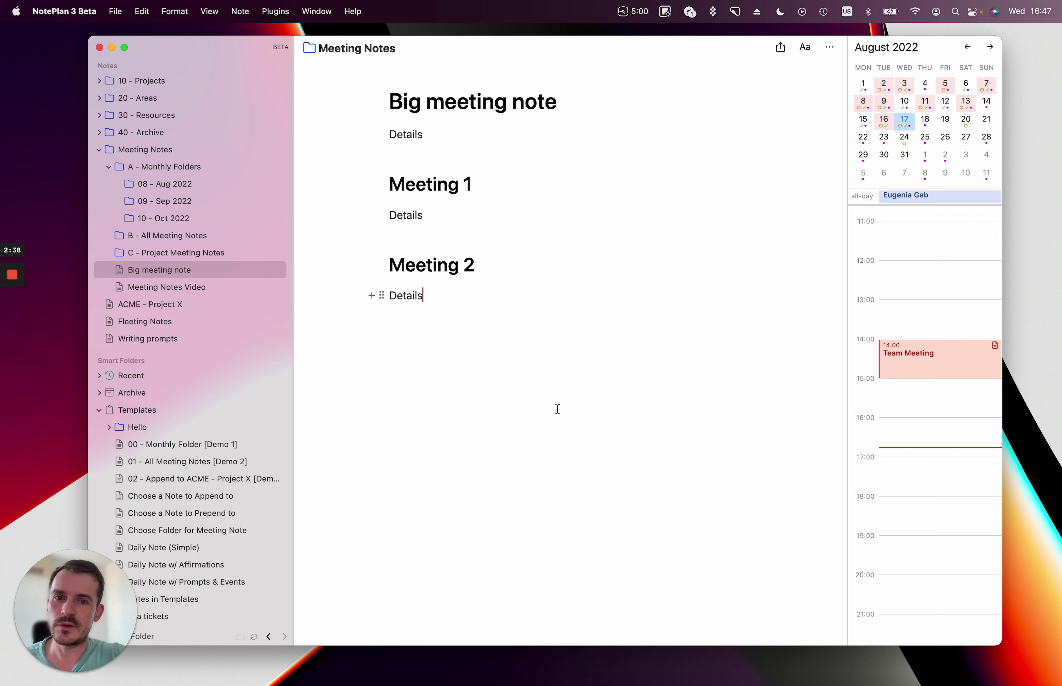
{"action": "scroll", "coordinate": [591, 369], "scroll_direction": "up", "scroll_amount": 1}
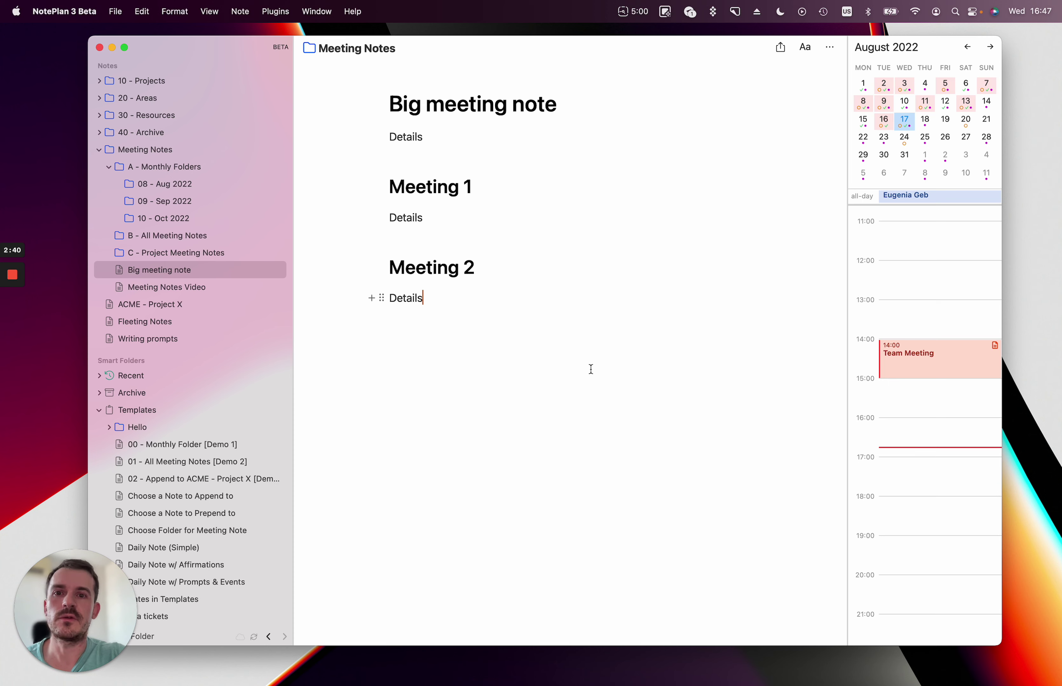
{"action": "scroll", "coordinate": [590, 369], "scroll_direction": "down", "scroll_amount": 1}
{"action": "scroll", "coordinate": [591, 369], "scroll_direction": "up", "scroll_amount": 1}
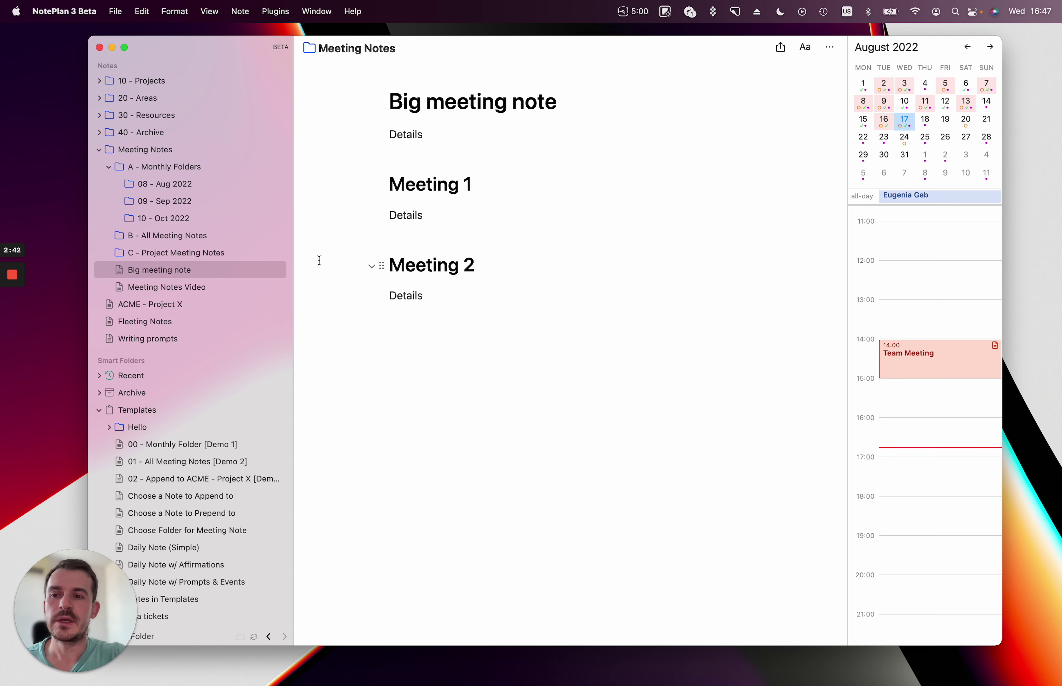
{"action": "left_click", "coordinate": [188, 271]}
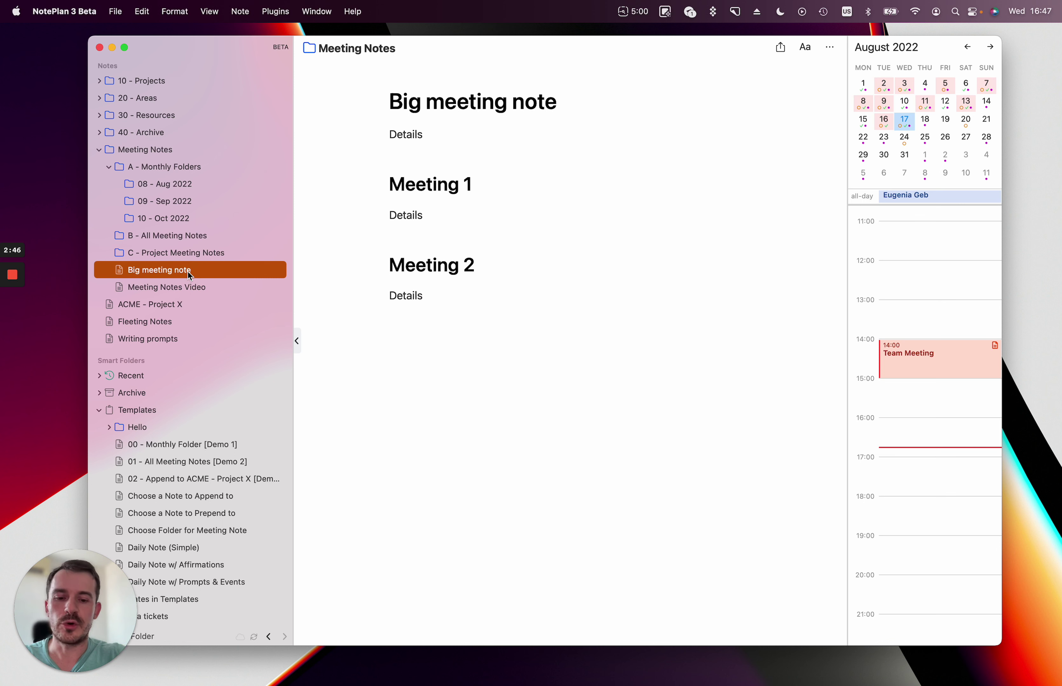
Create a new 'Meeting 1' note with a Details line.
{"action": "key", "text": "super+n"}
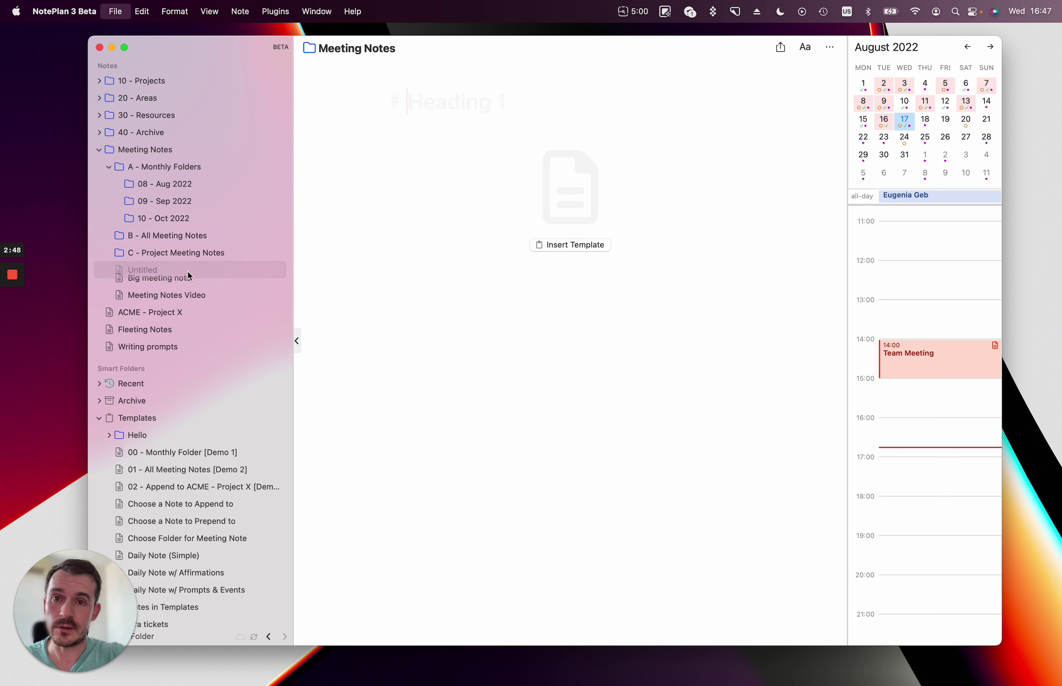
{"action": "type", "text": "Meeting 1"}
{"action": "key", "text": "Return"}
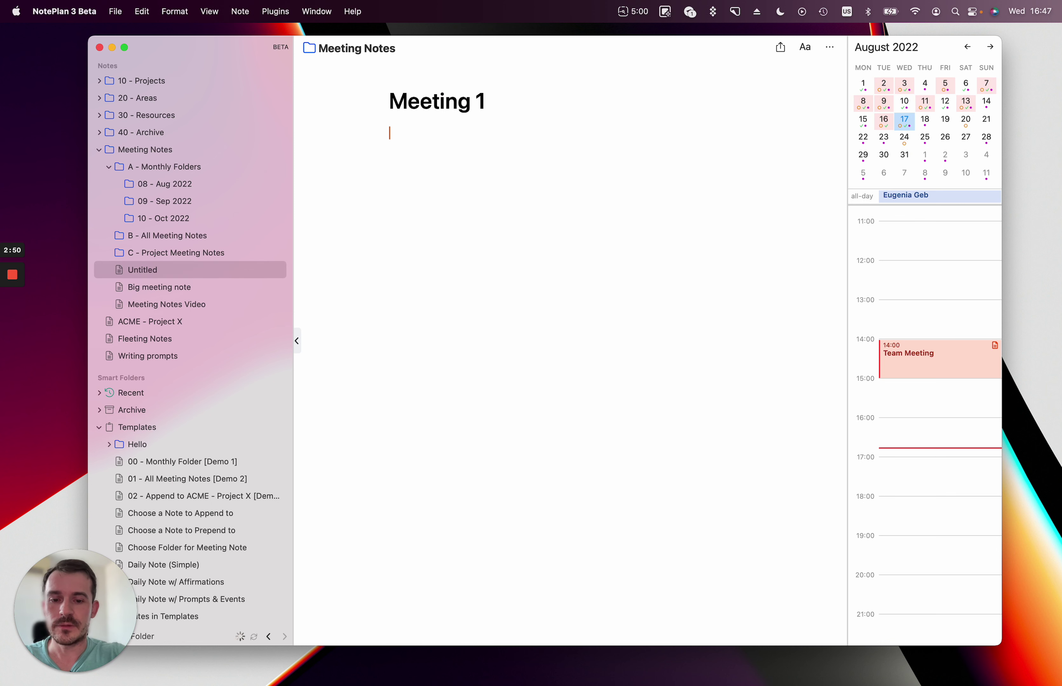
{"action": "type", "text": "Details"}
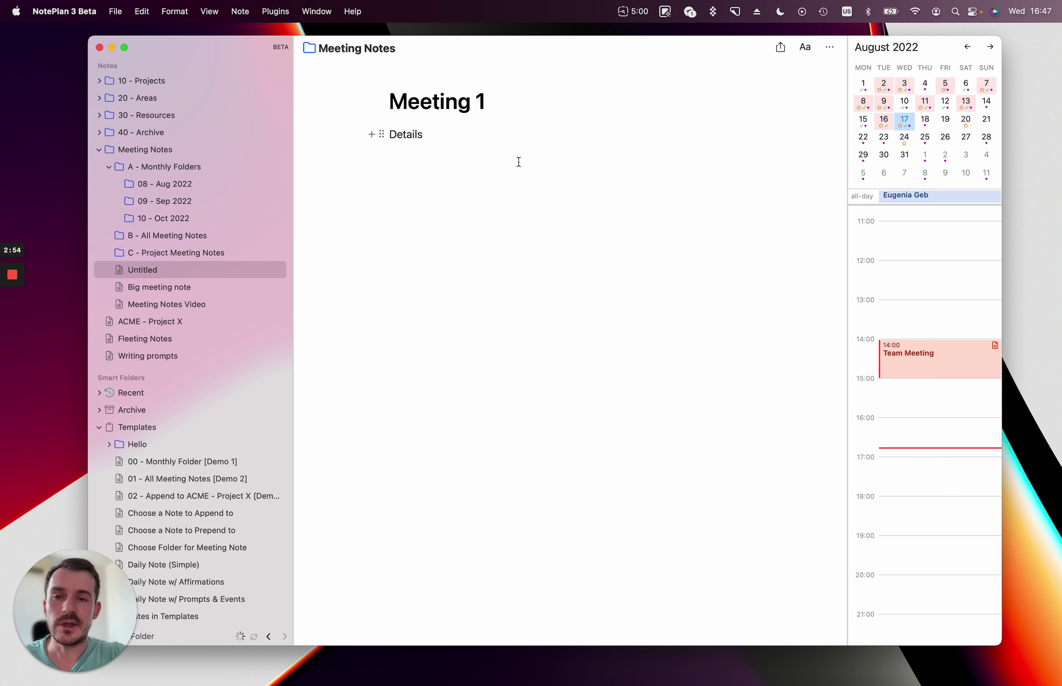
Insert a 'Next: [[Meeting 2]]' link line under the Meeting 1 heading.
{"action": "left_click", "coordinate": [540, 104]}
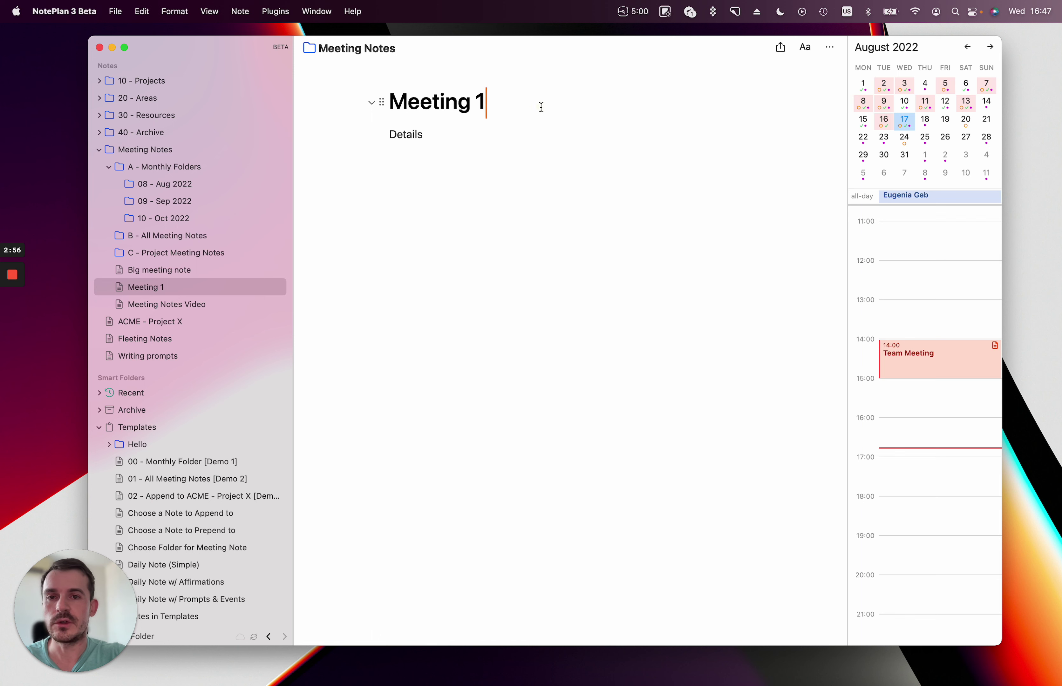
{"action": "key", "text": "Return"}
{"action": "type", "text": "Next: [["}
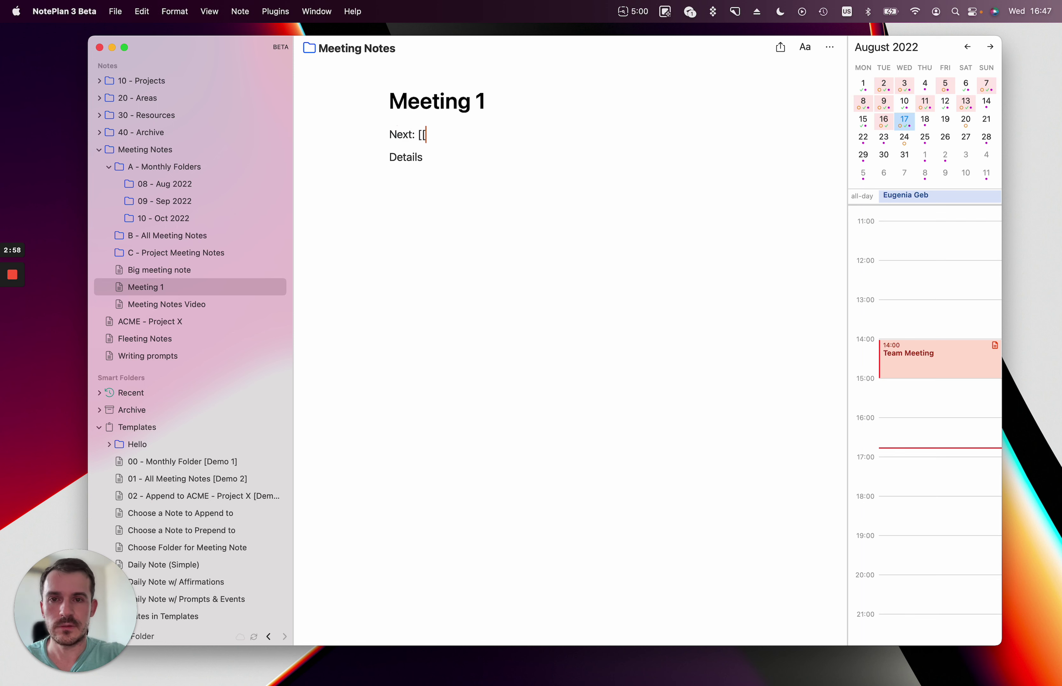
{"action": "left_click", "coordinate": [597, 266]}
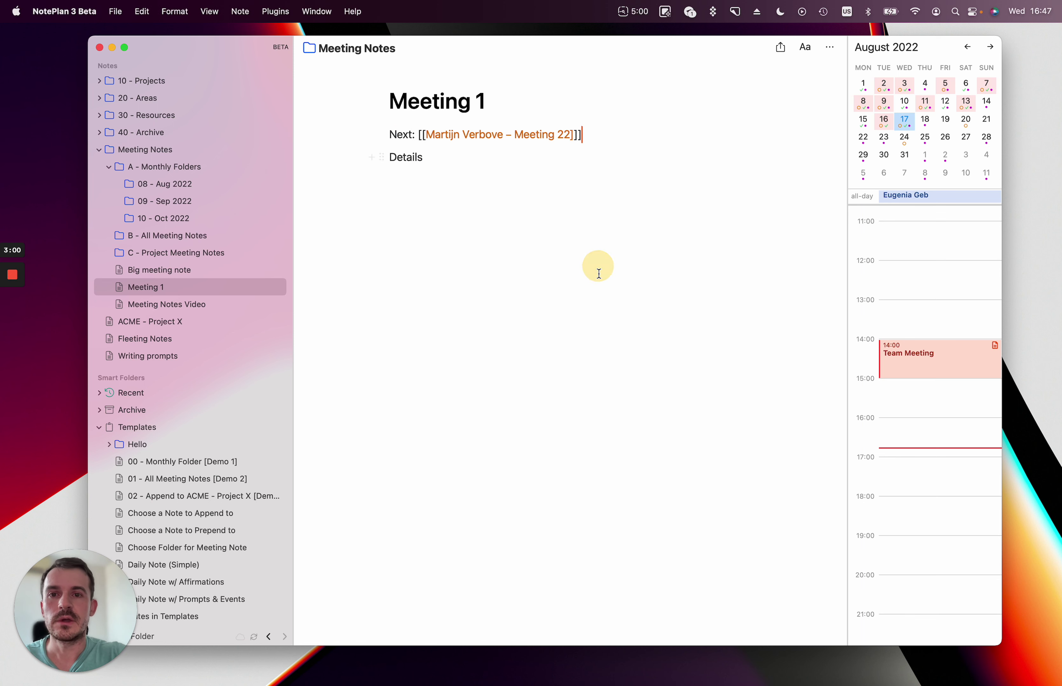
{"action": "key", "text": "super+z"}
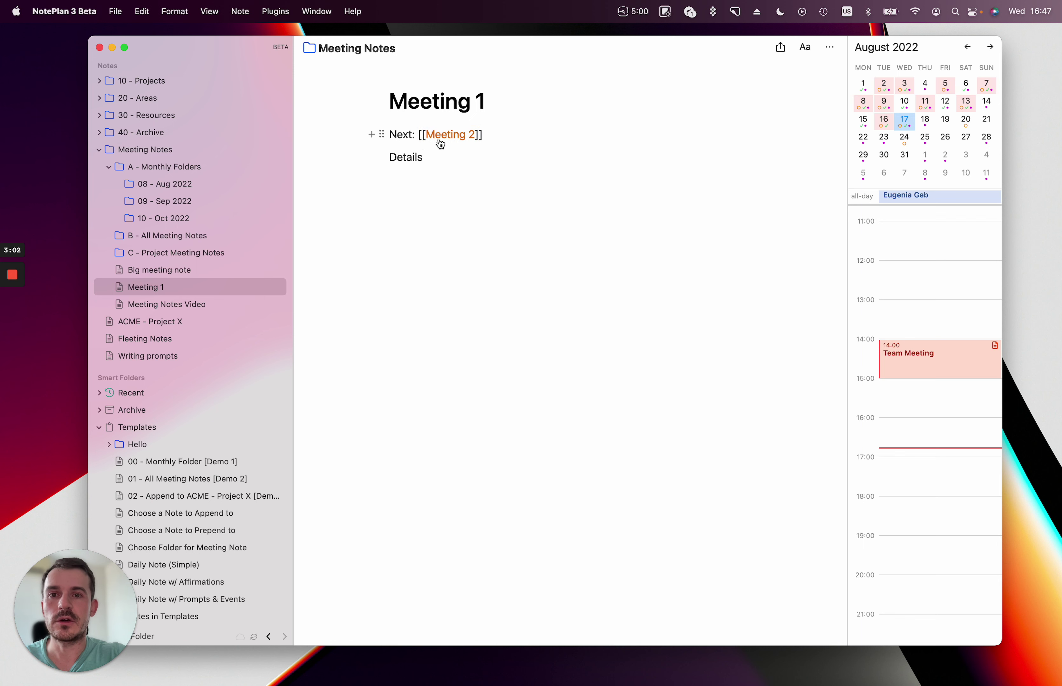
Follow the link to the new Meeting 2 note and give it a Details line.
{"action": "left_click", "coordinate": [461, 139]}
{"action": "left_click", "coordinate": [542, 246]}
{"action": "type", "text": "D"}
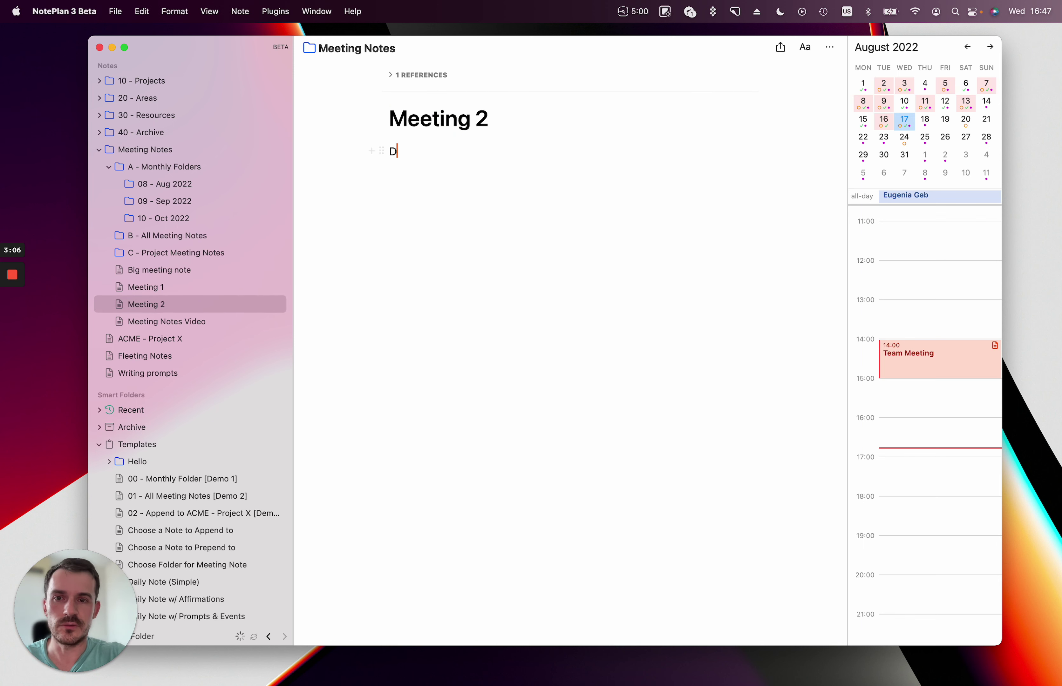
{"action": "type", "text": "etails"}
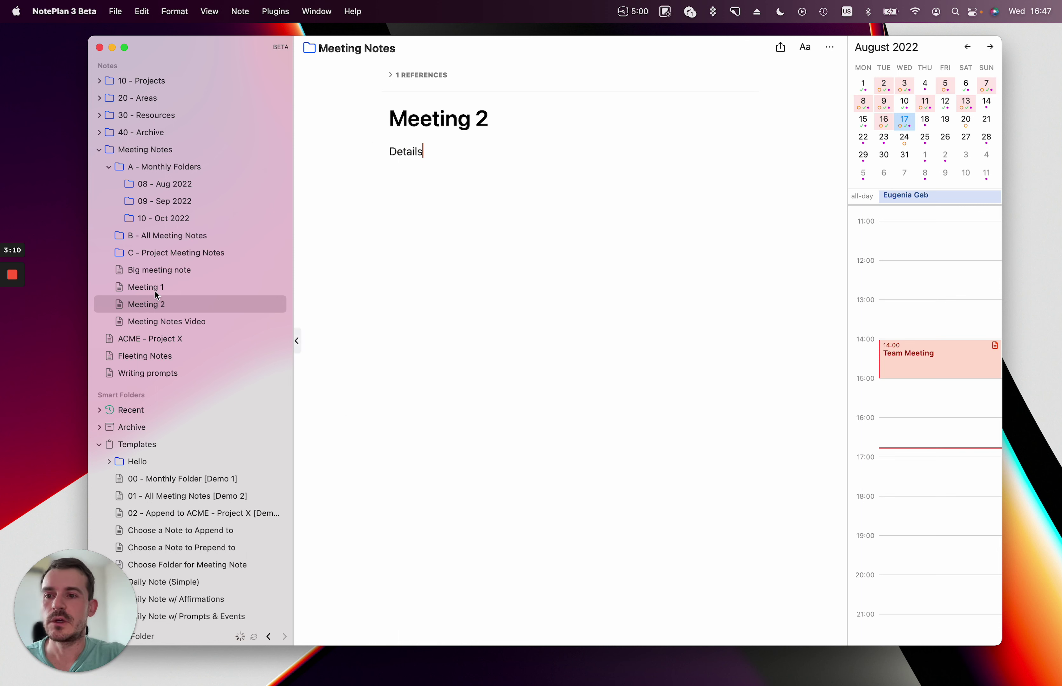
Open the Meeting Notes Video note and highlight the phrase about the daily note.
{"action": "left_click", "coordinate": [179, 322]}
{"action": "scroll", "coordinate": [466, 288], "scroll_direction": "down", "scroll_amount": 2}
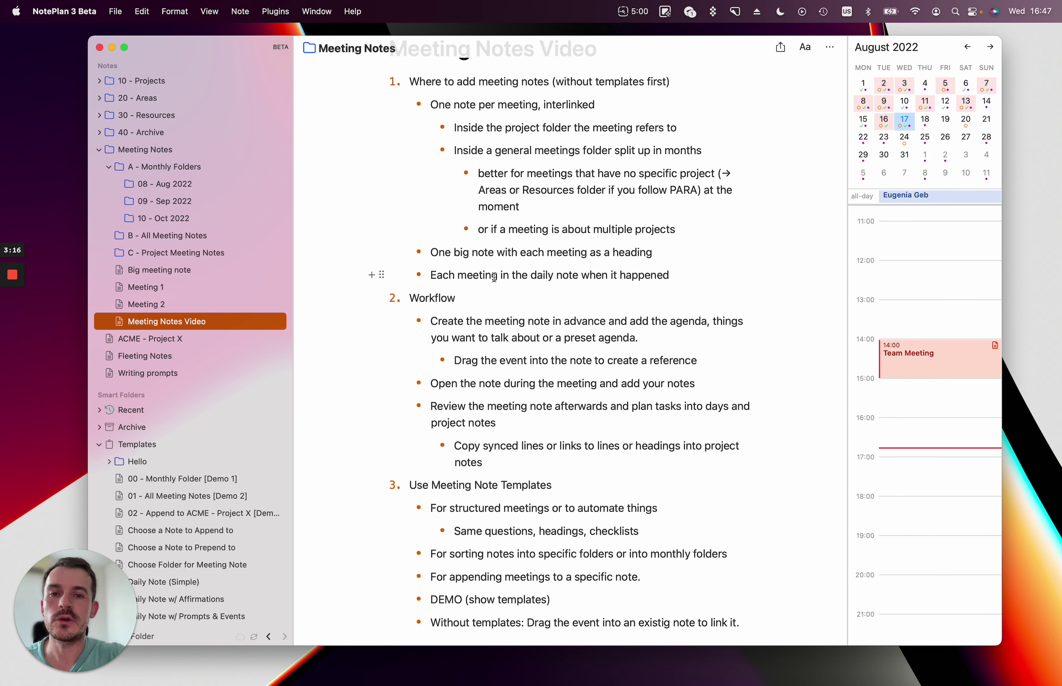
{"action": "left_click_drag", "start_coordinate": [529, 274], "coordinate": [608, 274]}
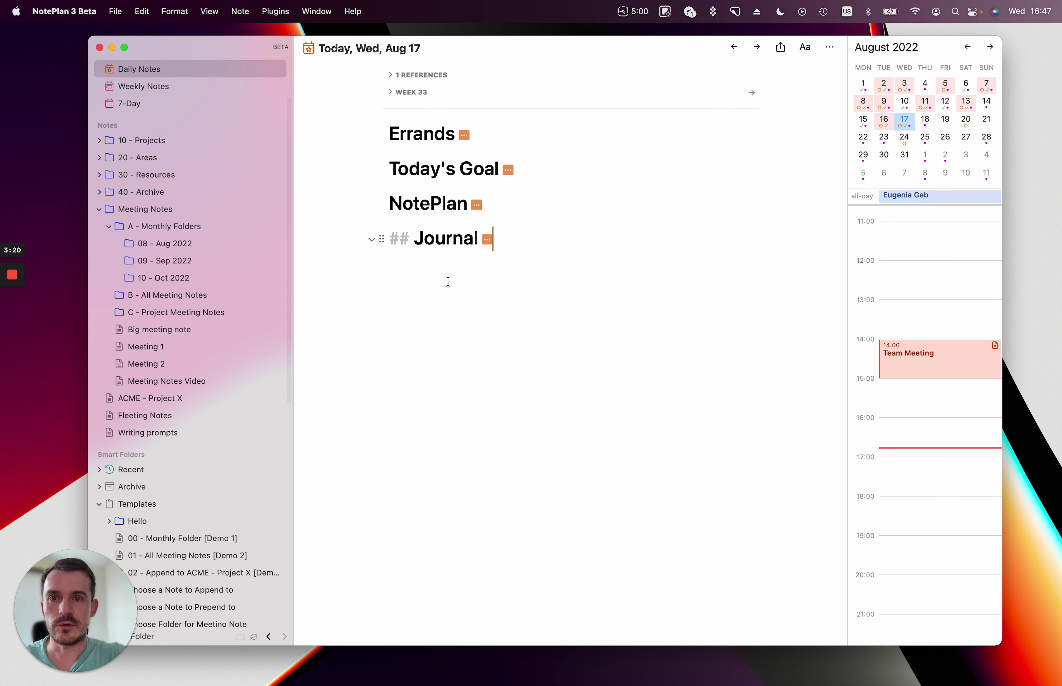
{"action": "key", "text": "Return"}
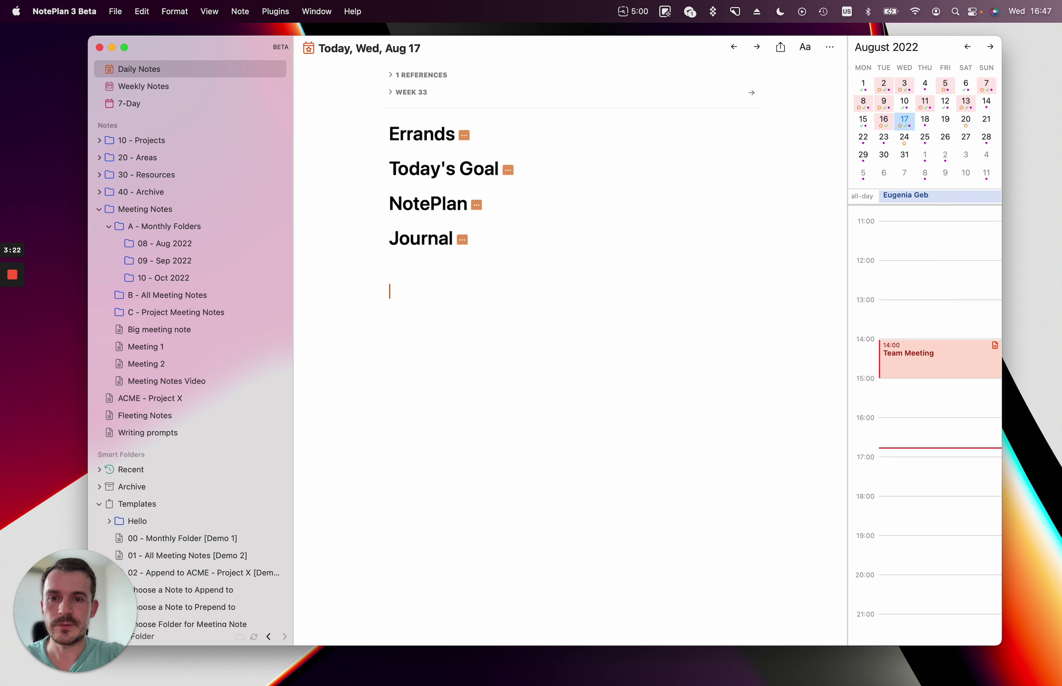
{"action": "type", "text": "## Meeting 1"}
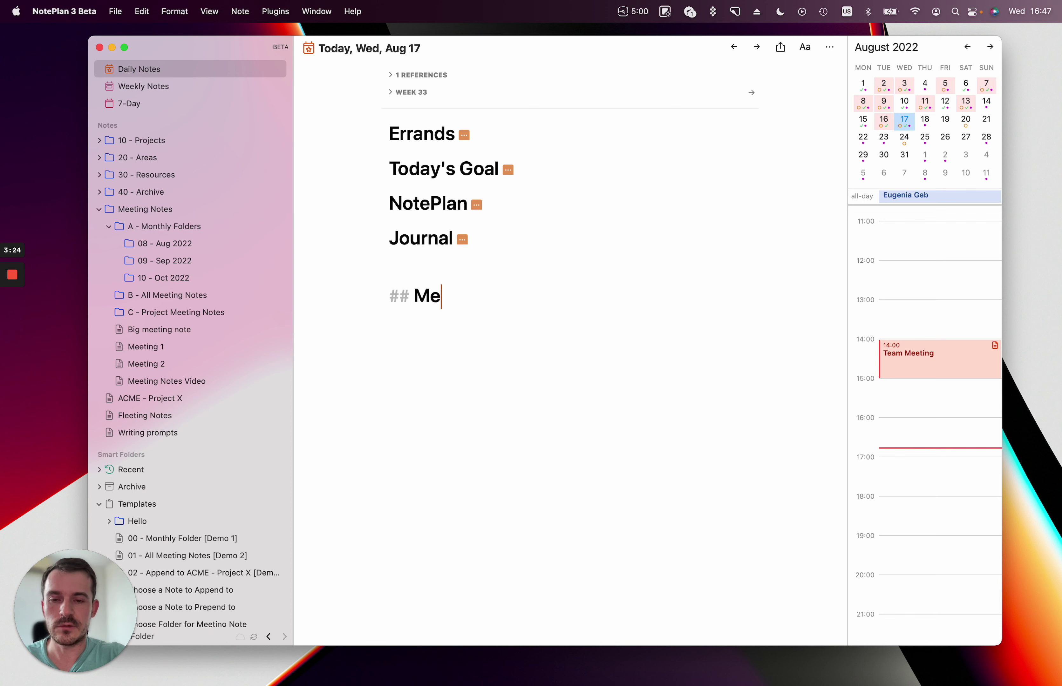
{"action": "key", "text": "Return"}
{"action": "type", "text": "Details"}
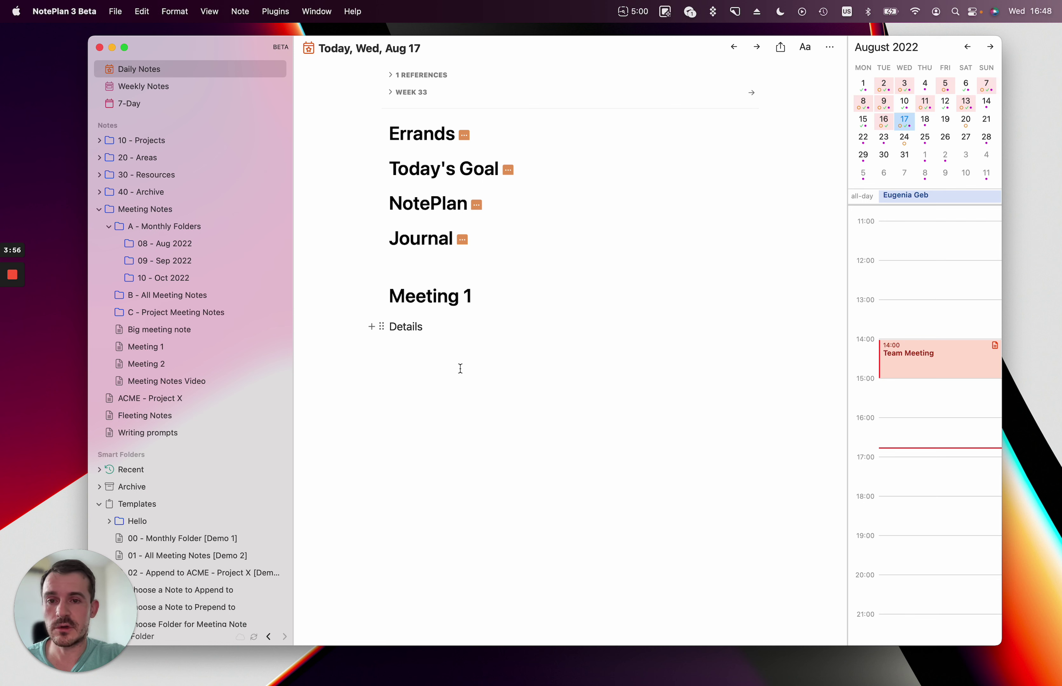
{"action": "left_click_drag", "start_coordinate": [460, 369], "coordinate": [347, 286]}
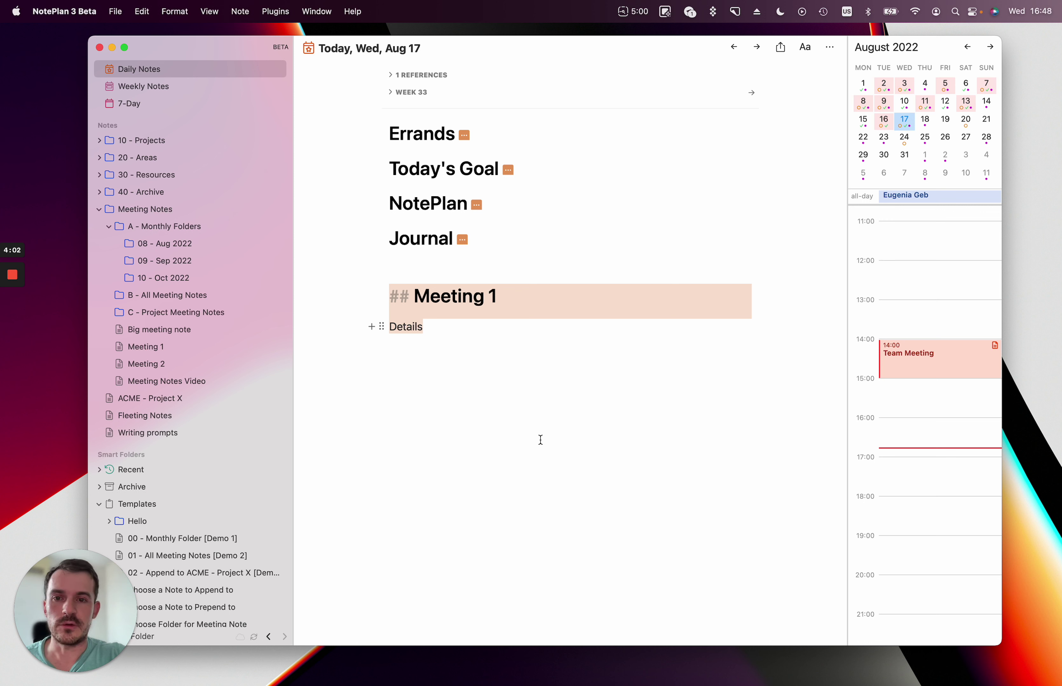
{"action": "key", "text": "BackSpace"}
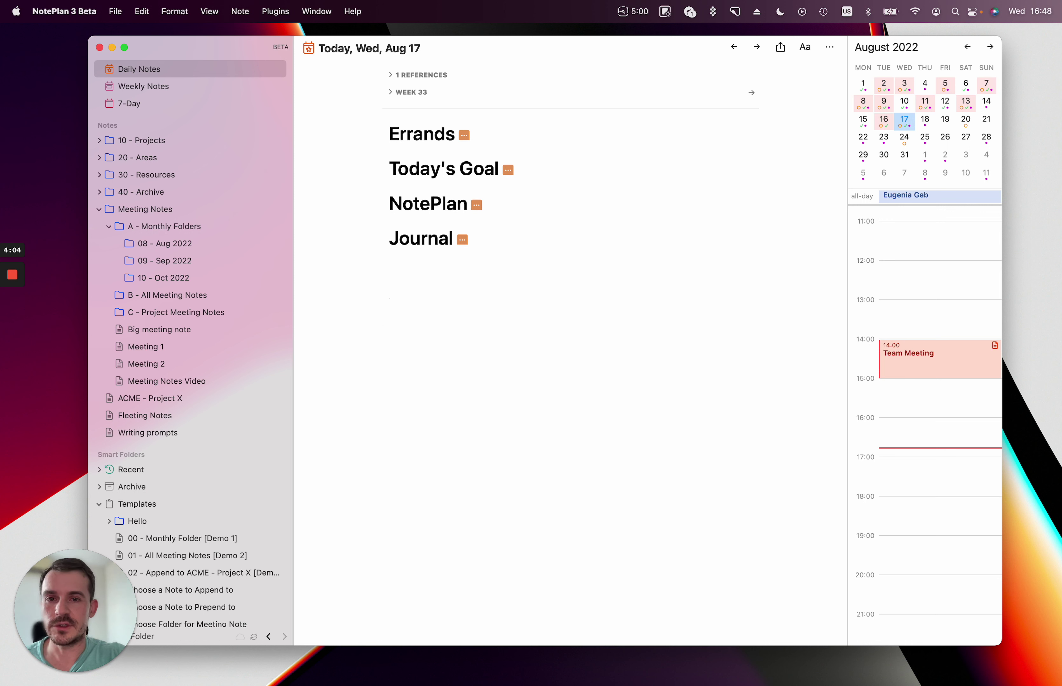
Reopen Meeting Notes Video and scroll down through its Workflow section.
{"action": "left_click", "coordinate": [171, 383]}
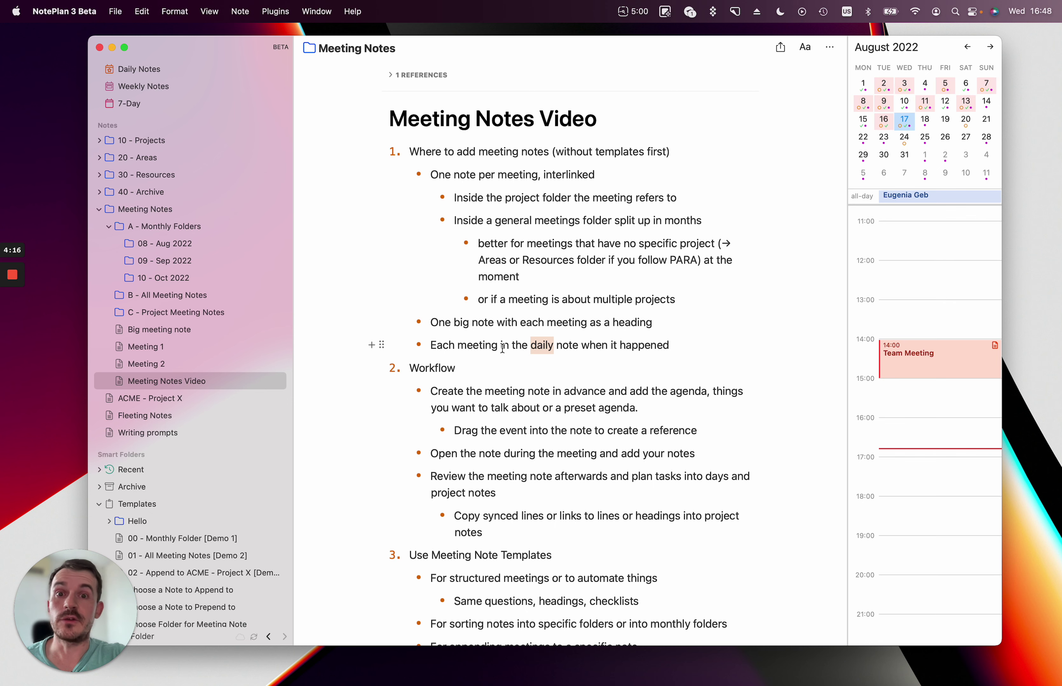
{"action": "scroll", "coordinate": [510, 348], "scroll_direction": "down", "scroll_amount": 5}
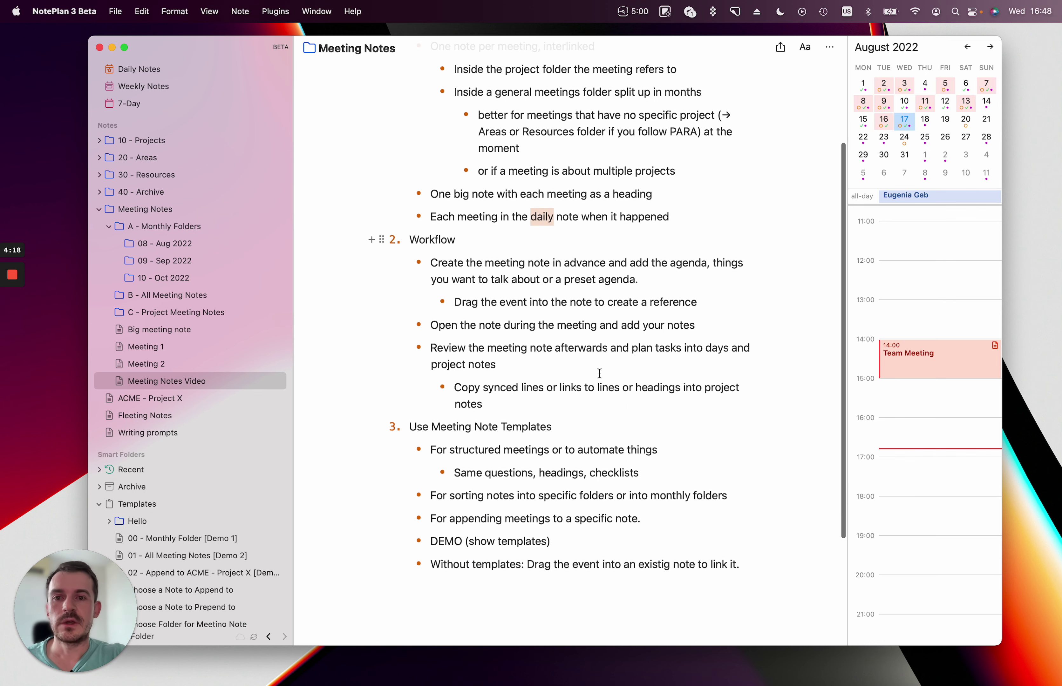
{"action": "double_click", "coordinate": [441, 237]}
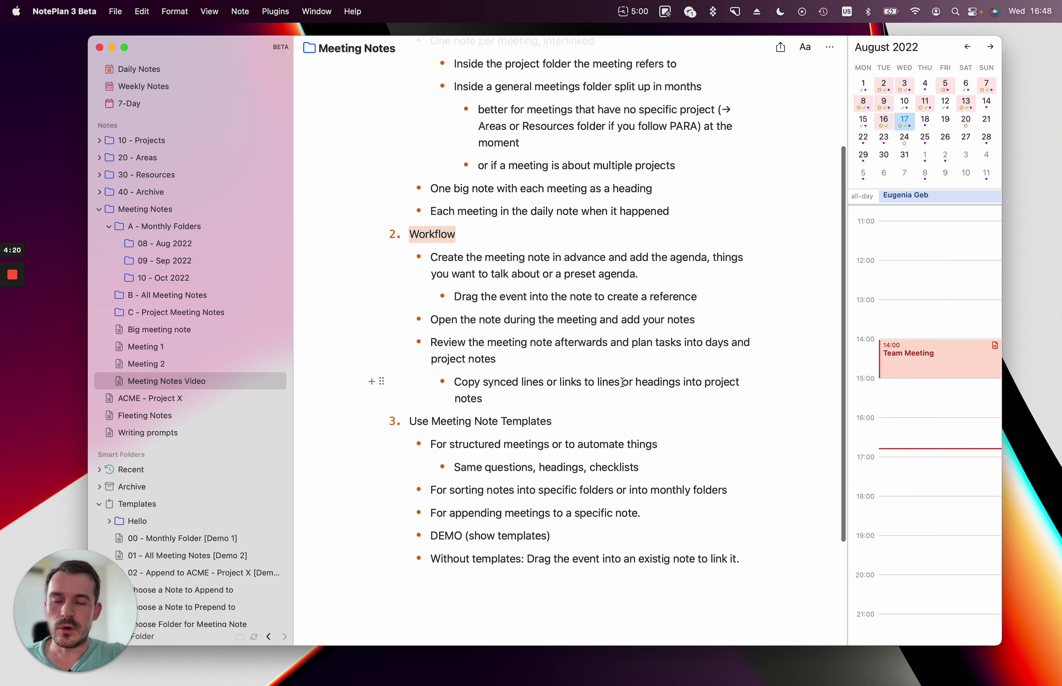
{"action": "scroll", "coordinate": [621, 381], "scroll_direction": "down", "scroll_amount": 3}
{"action": "scroll", "coordinate": [622, 382], "scroll_direction": "down", "scroll_amount": 1}
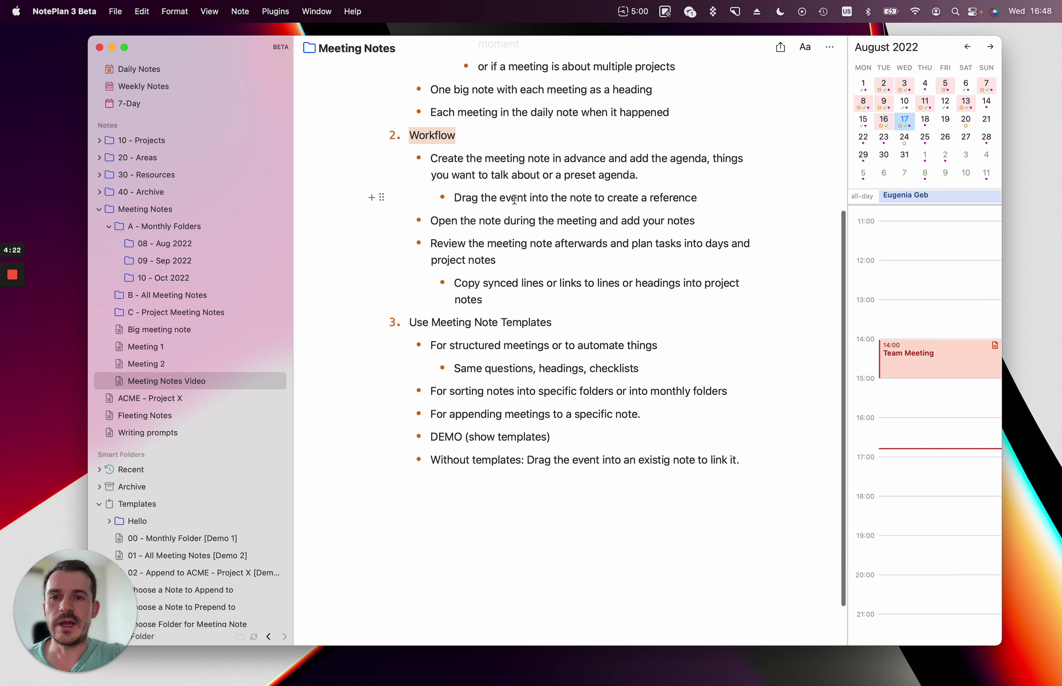
{"action": "left_click", "coordinate": [484, 159]}
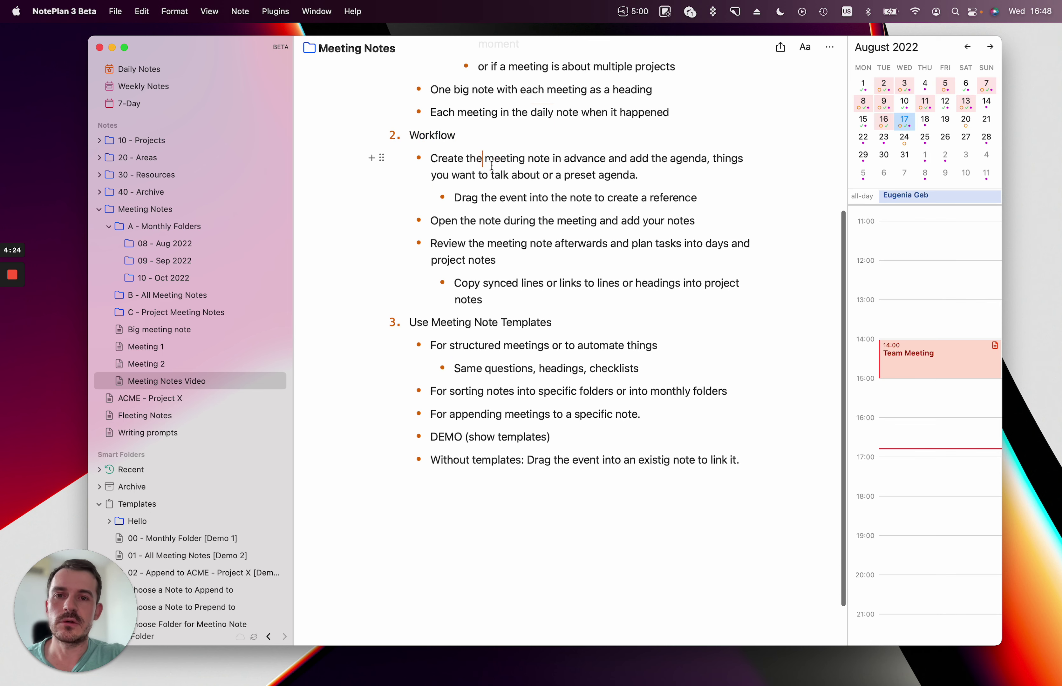
In Meeting 1, add an '## Agenda' heading with a '- bullet' item above Details.
{"action": "left_click", "coordinate": [169, 346]}
{"action": "left_click", "coordinate": [522, 138]}
{"action": "key", "text": "Return"}
{"action": "key", "text": "Return"}
{"action": "key", "text": "Return"}
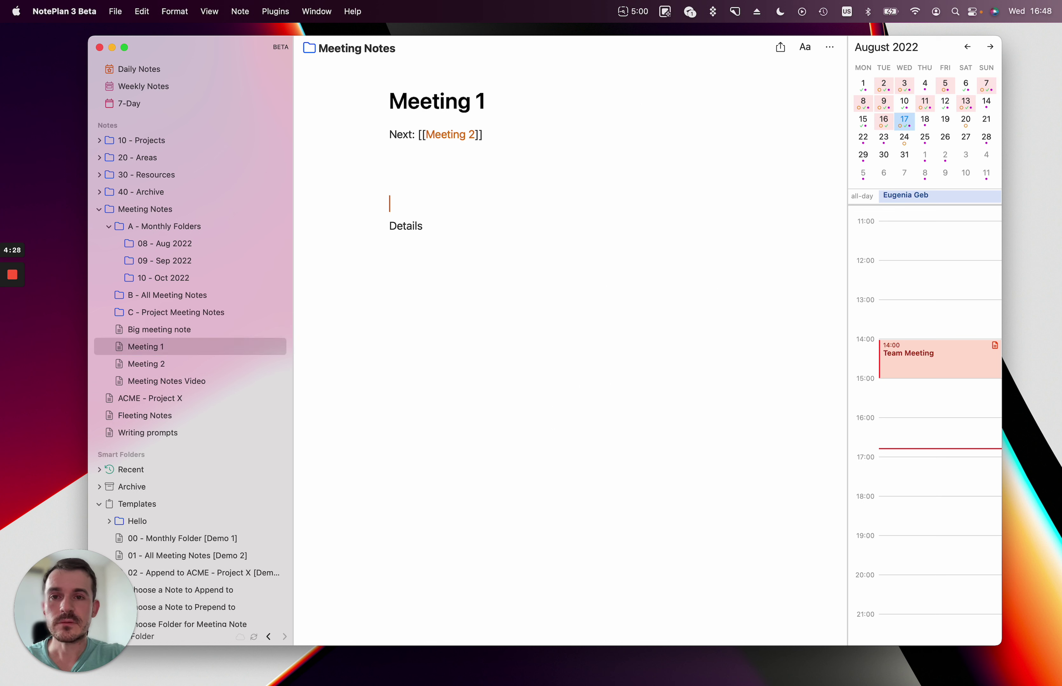
{"action": "key", "text": "Up"}
{"action": "type", "text": "## AGen"}
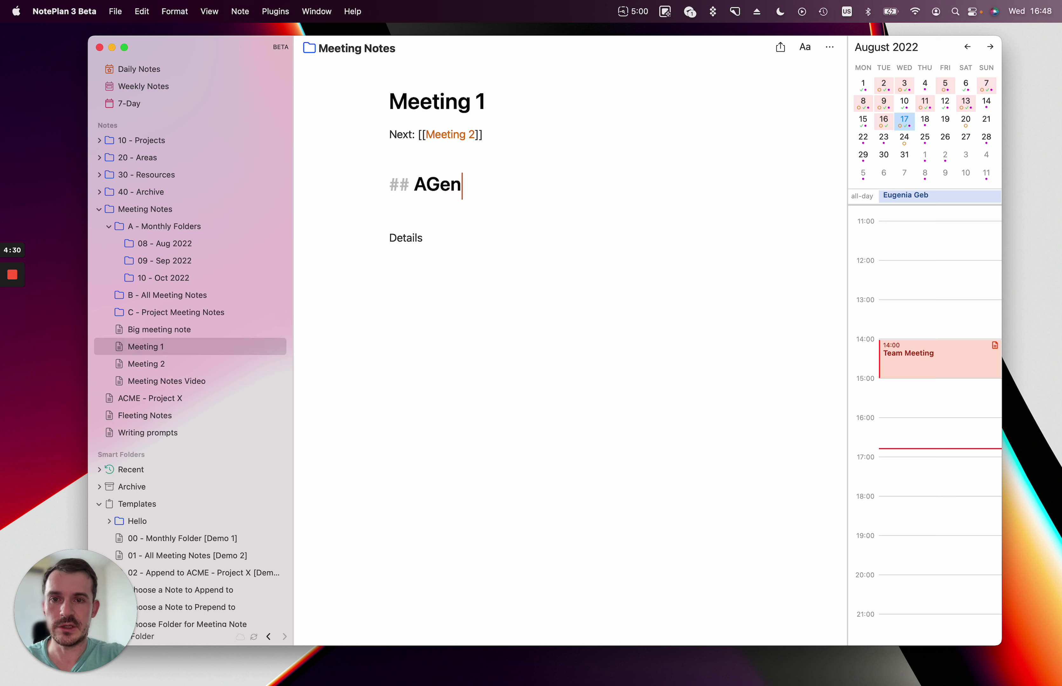
{"action": "key", "text": "BackSpace"}
{"action": "key", "text": "BackSpace"}
{"action": "key", "text": "BackSpace"}
{"action": "type", "text": "genda"}
{"action": "key", "text": "Return"}
{"action": "type", "text": "="}
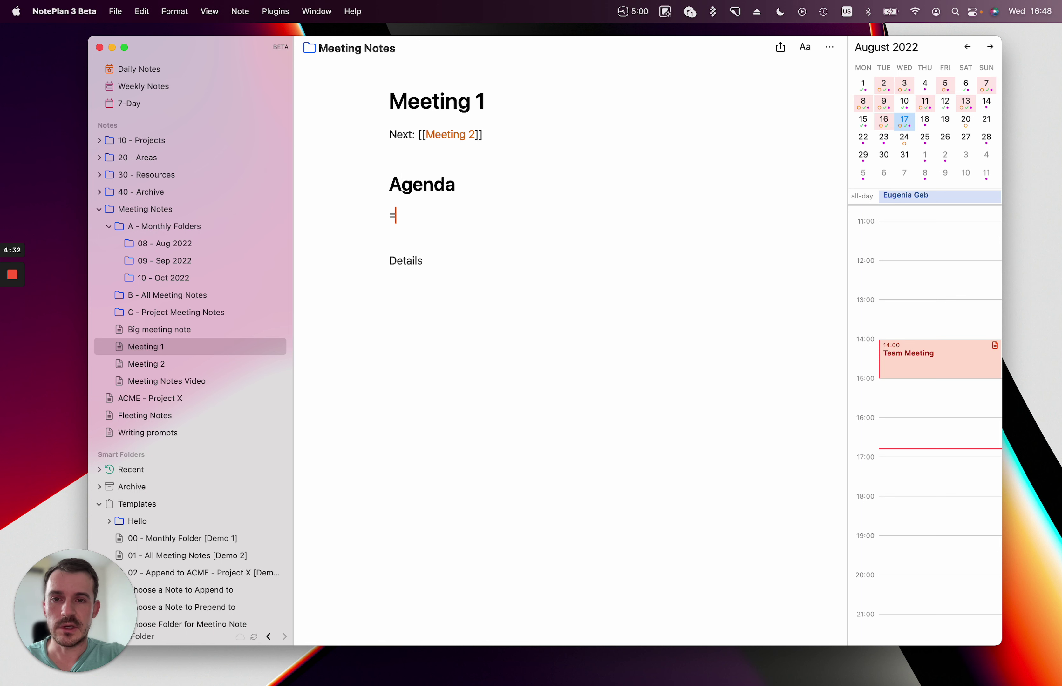
{"action": "key", "text": "BackSpace"}
{"action": "type", "text": "- "}
{"action": "type", "text": "bullet"}
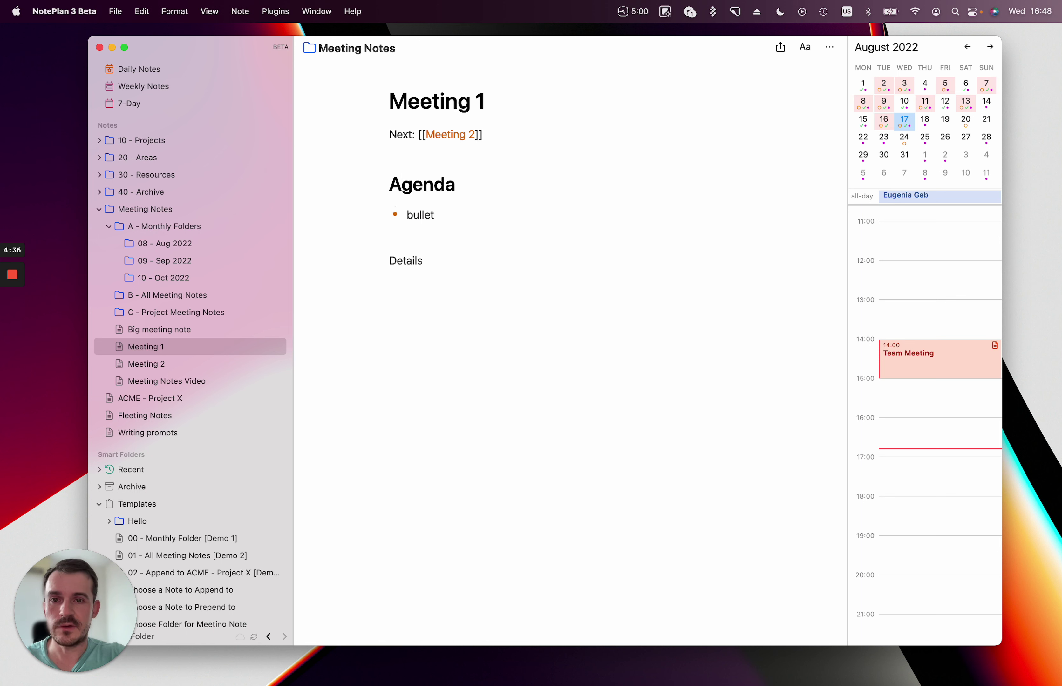
Replace Details with a '## Meeting Minutes' heading followed by two 'bullet' items.
{"action": "left_click_drag", "start_coordinate": [434, 263], "coordinate": [366, 265]}
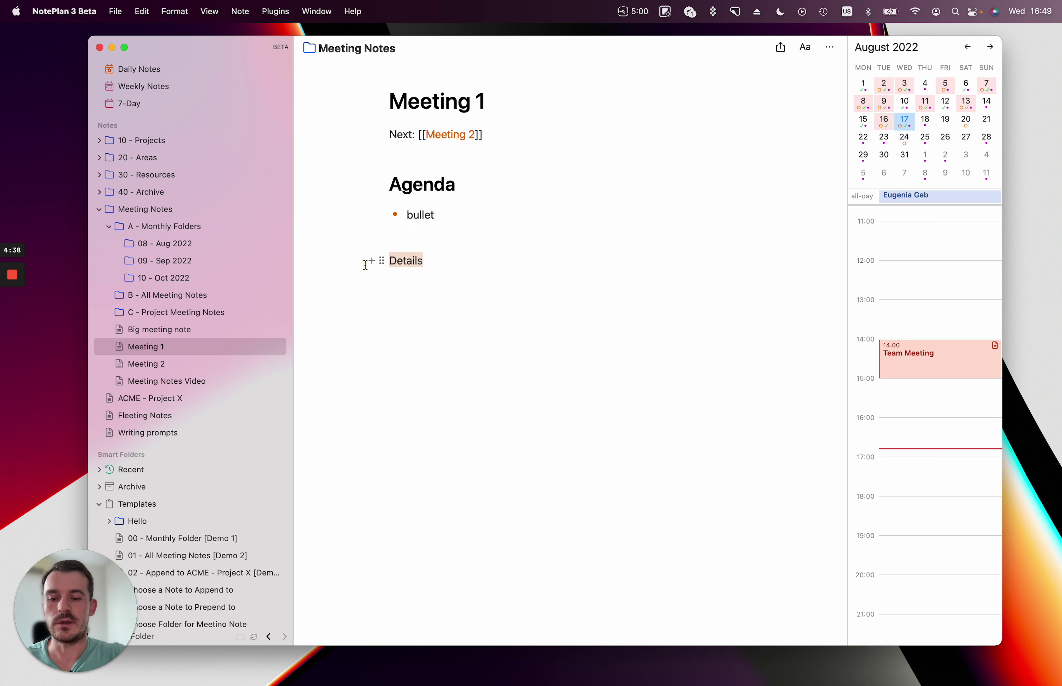
{"action": "type", "text": "## Meeting N"}
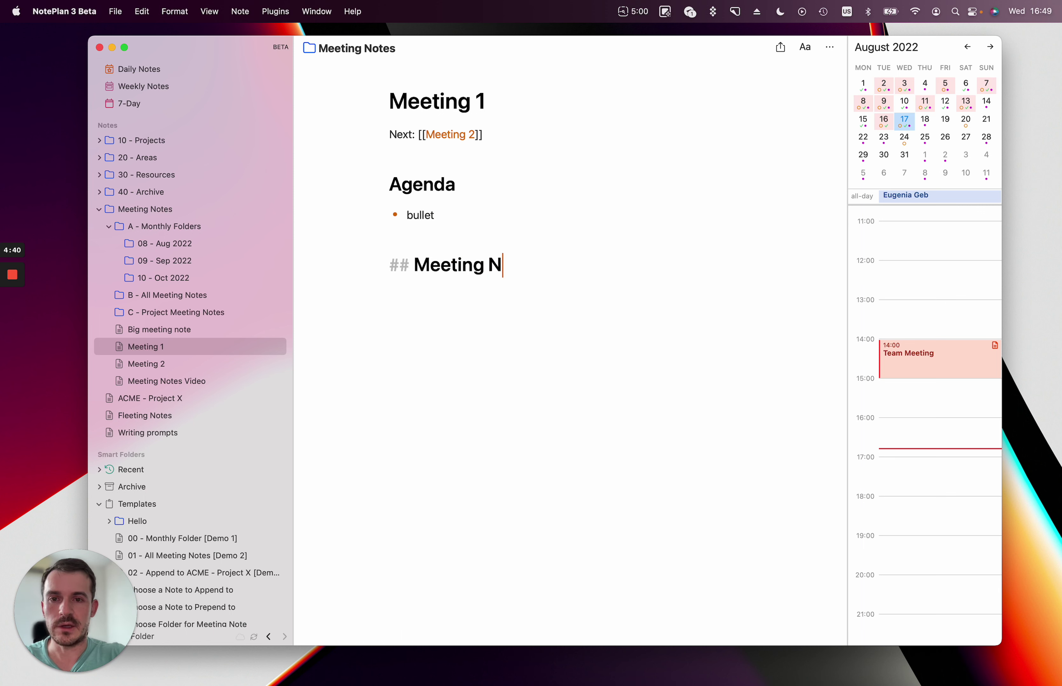
{"action": "key", "text": "BackSpace"}
{"action": "type", "text": "Minutes"}
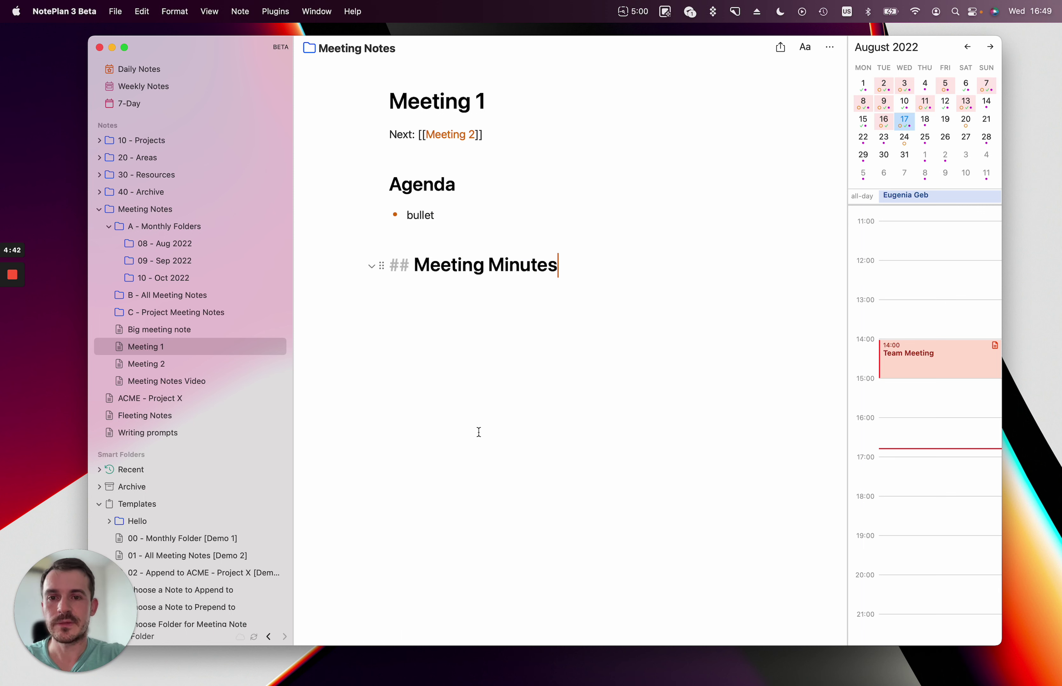
{"action": "key", "text": "Return"}
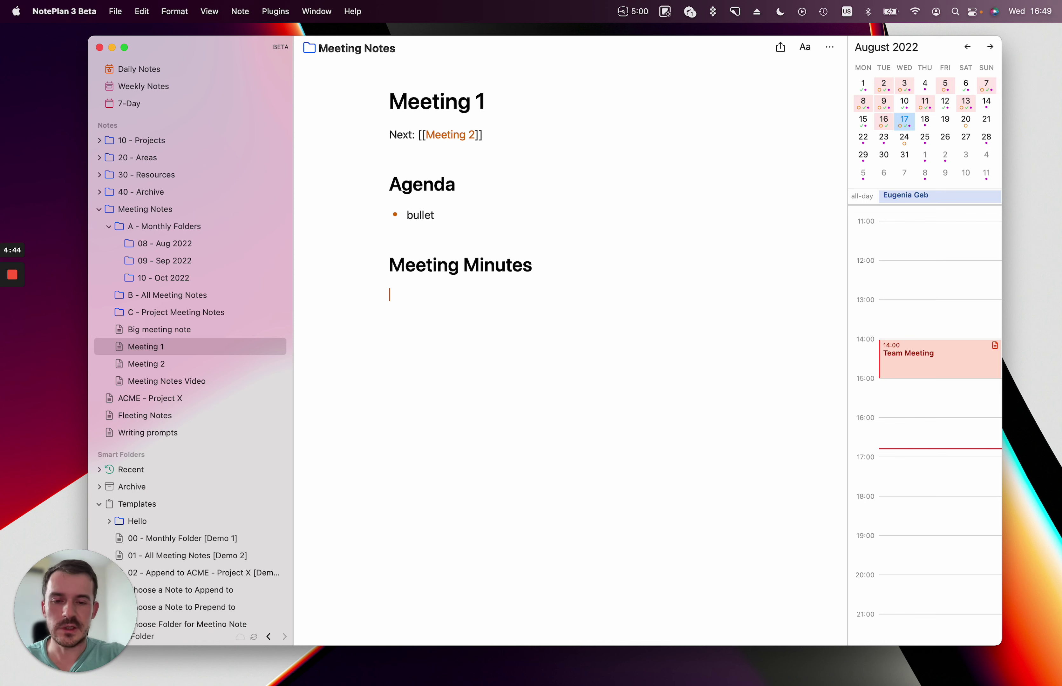
{"action": "type", "text": "- bullet"}
{"action": "key", "text": "Return"}
{"action": "type", "text": "bul"}
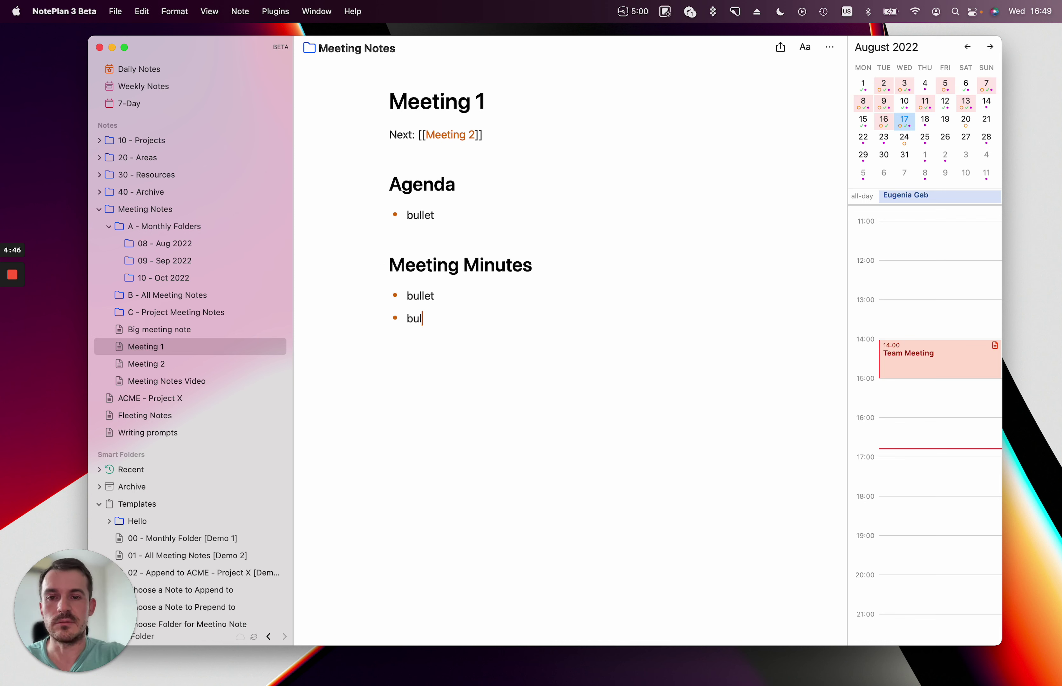
{"action": "type", "text": "let"}
{"action": "key", "text": "Return"}
{"action": "key", "text": "Return"}
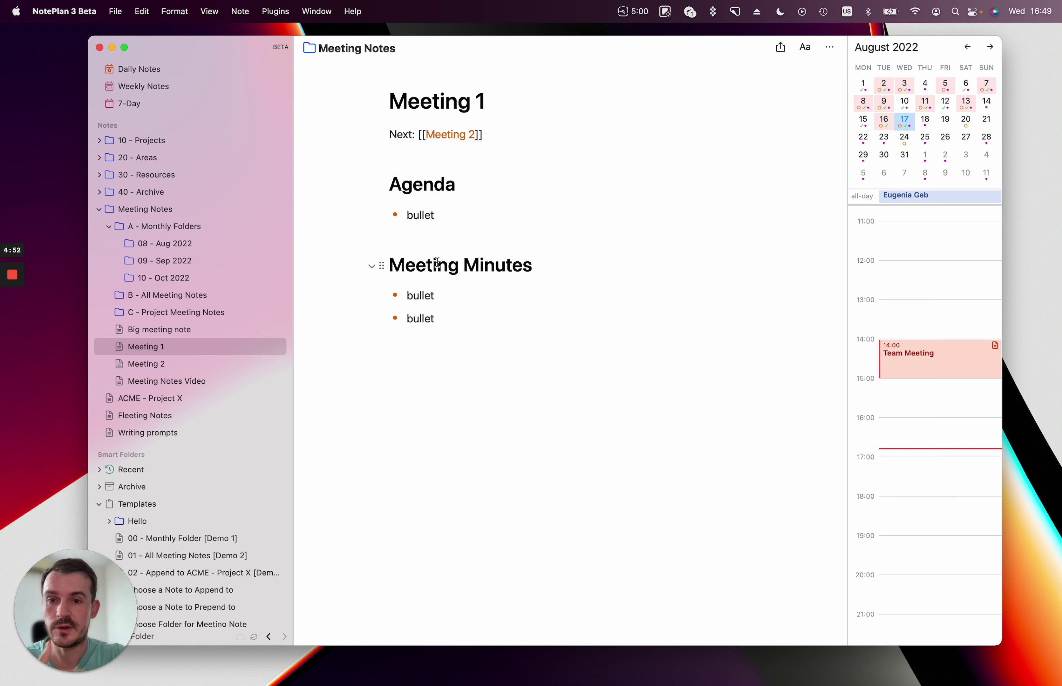
{"action": "left_click", "coordinate": [176, 383]}
{"action": "scroll", "coordinate": [464, 354], "scroll_direction": "up", "scroll_amount": 3}
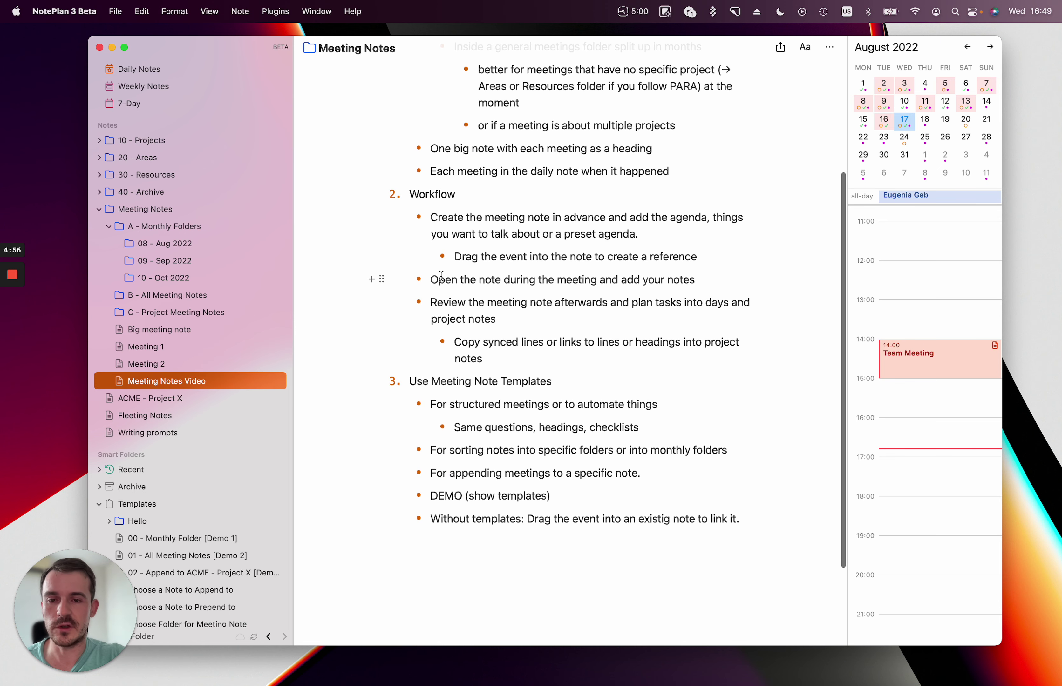
{"action": "left_click_drag", "start_coordinate": [438, 280], "coordinate": [623, 280]}
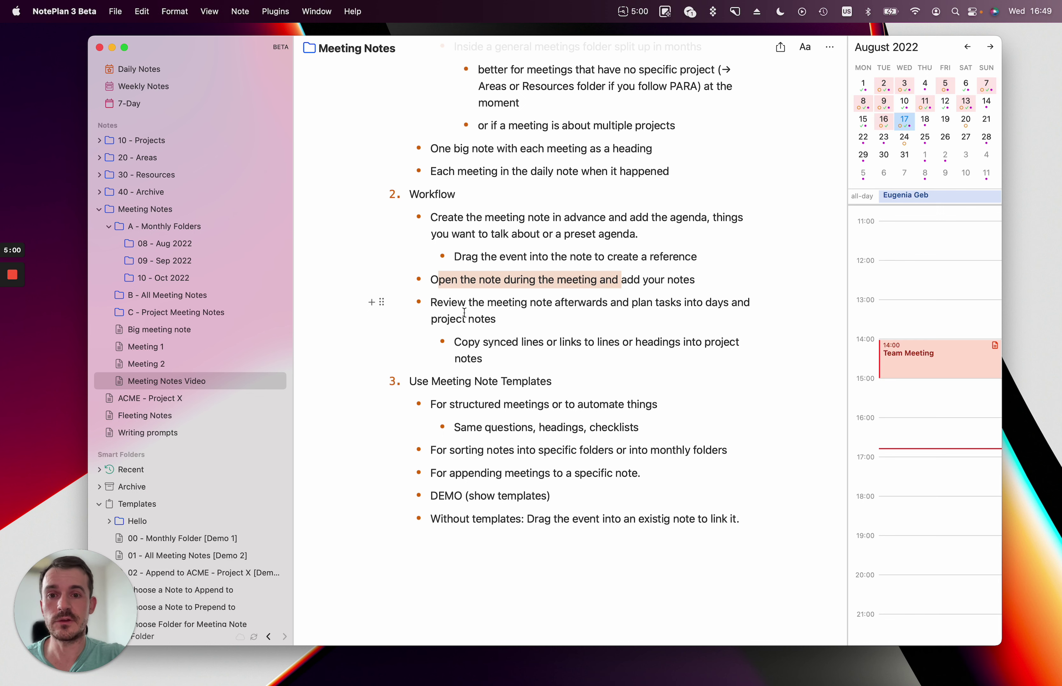
{"action": "scroll", "coordinate": [492, 314], "scroll_direction": "down", "scroll_amount": 2}
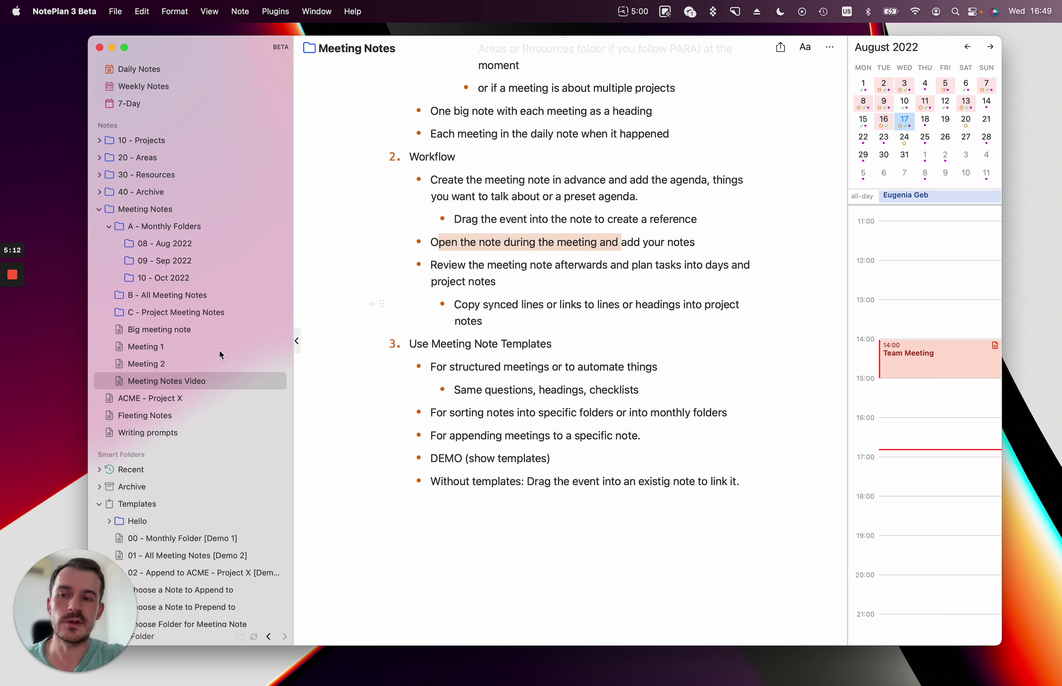
{"action": "left_click", "coordinate": [178, 347]}
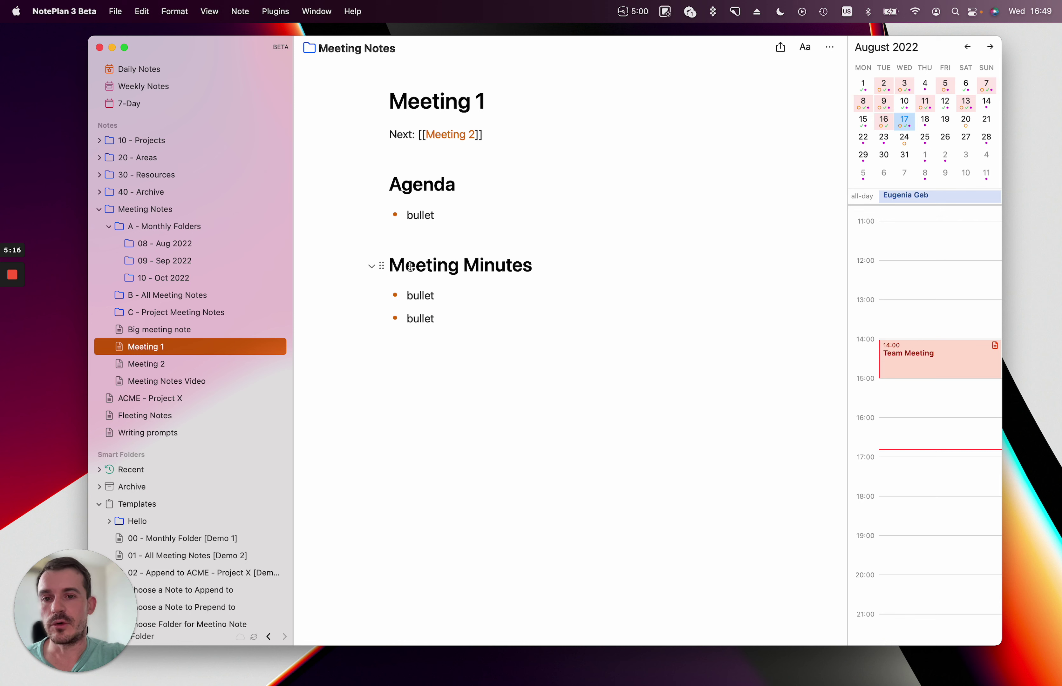
Insert a '### Sub heading' line directly below the Meeting Minutes heading.
{"action": "left_click", "coordinate": [460, 272]}
{"action": "left_click", "coordinate": [535, 268]}
{"action": "key", "text": "Return"}
{"action": "key", "text": "Return"}
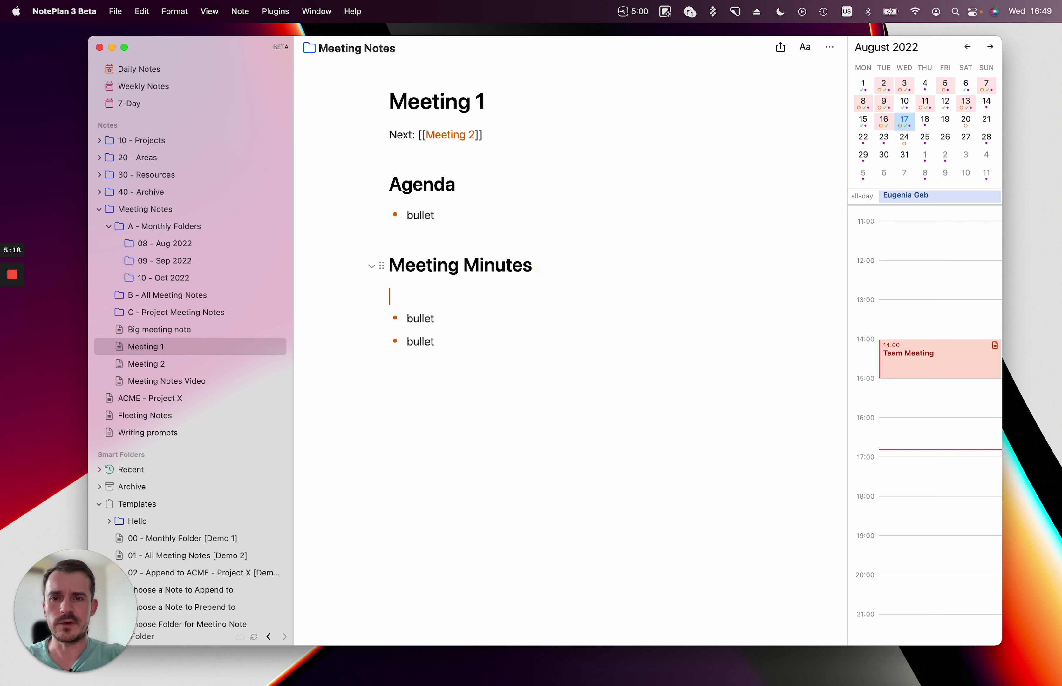
{"action": "type", "text": "### "}
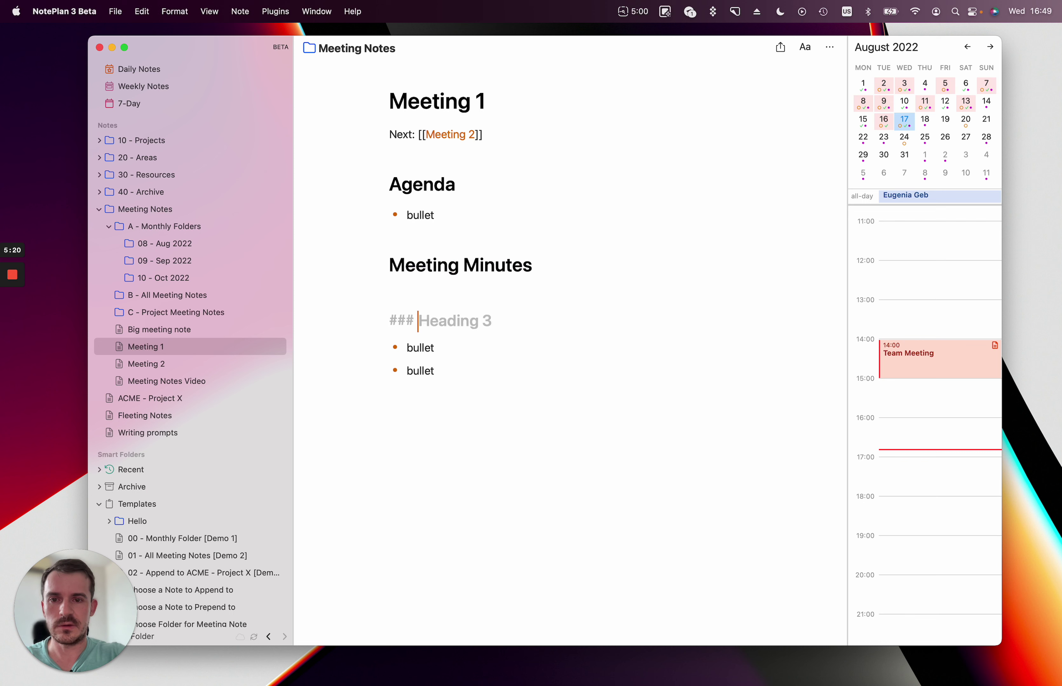
{"action": "type", "text": "sub"}
{"action": "key", "text": "BackSpace"}
{"action": "key", "text": "BackSpace"}
{"action": "key", "text": "BackSpace"}
{"action": "type", "text": "S"}
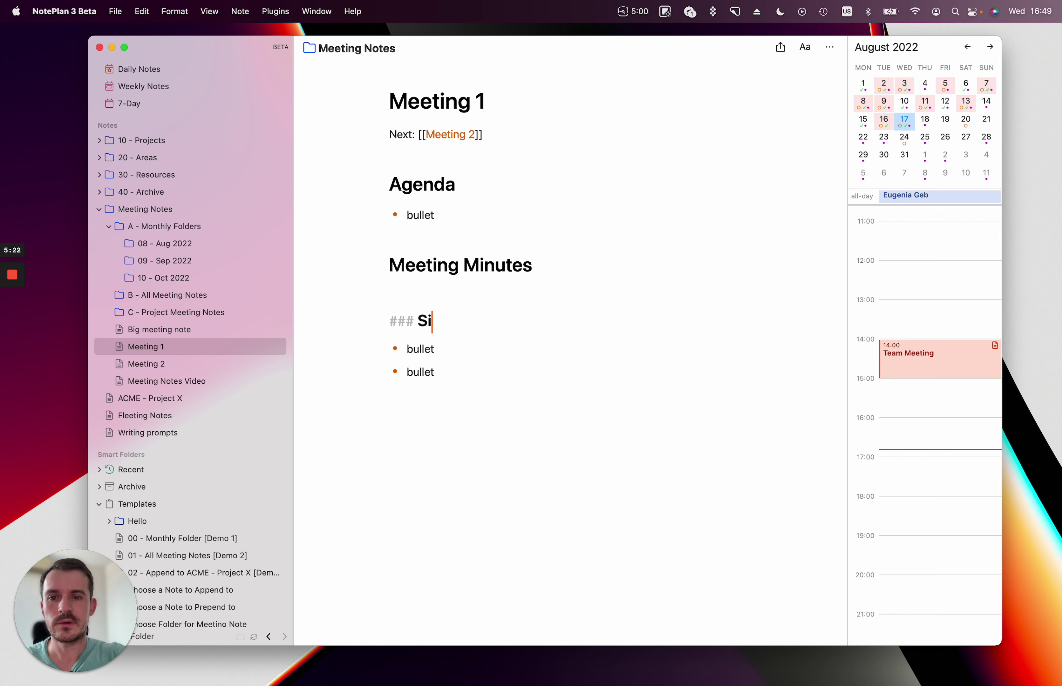
{"action": "type", "text": "ub heading"}
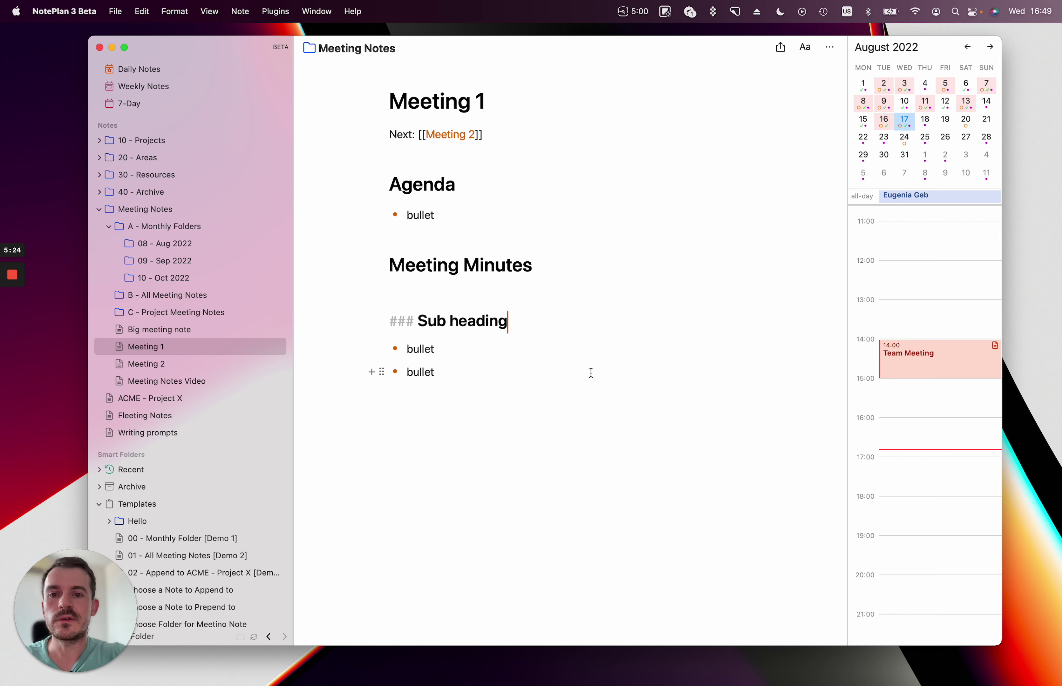
{"action": "left_click_drag", "start_coordinate": [590, 372], "coordinate": [377, 338]}
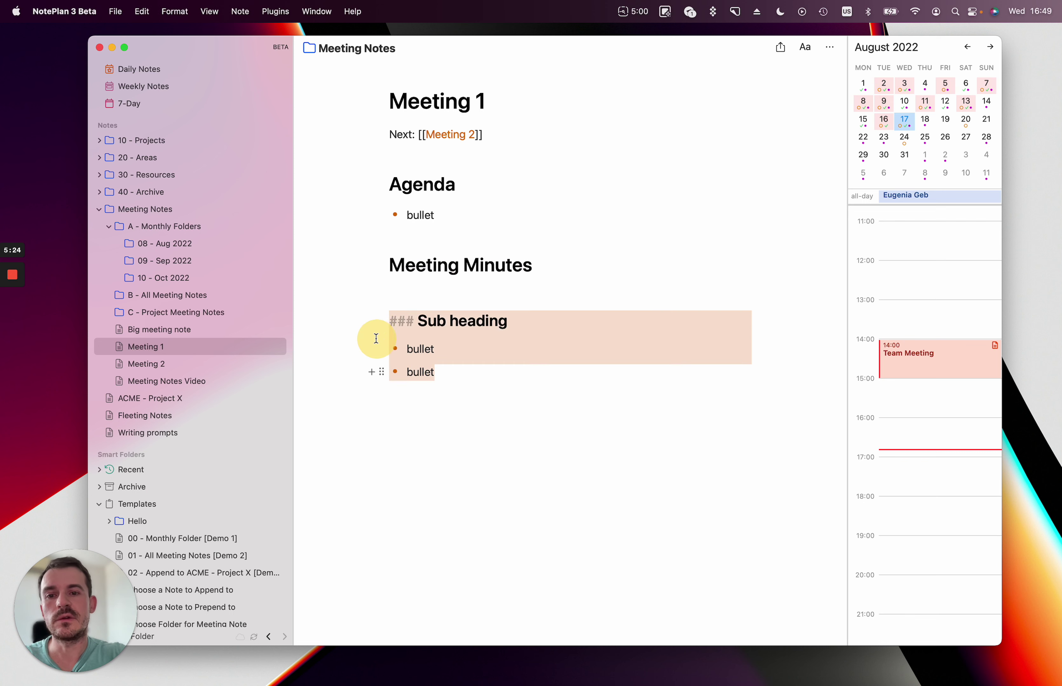
{"action": "left_click", "coordinate": [570, 413]}
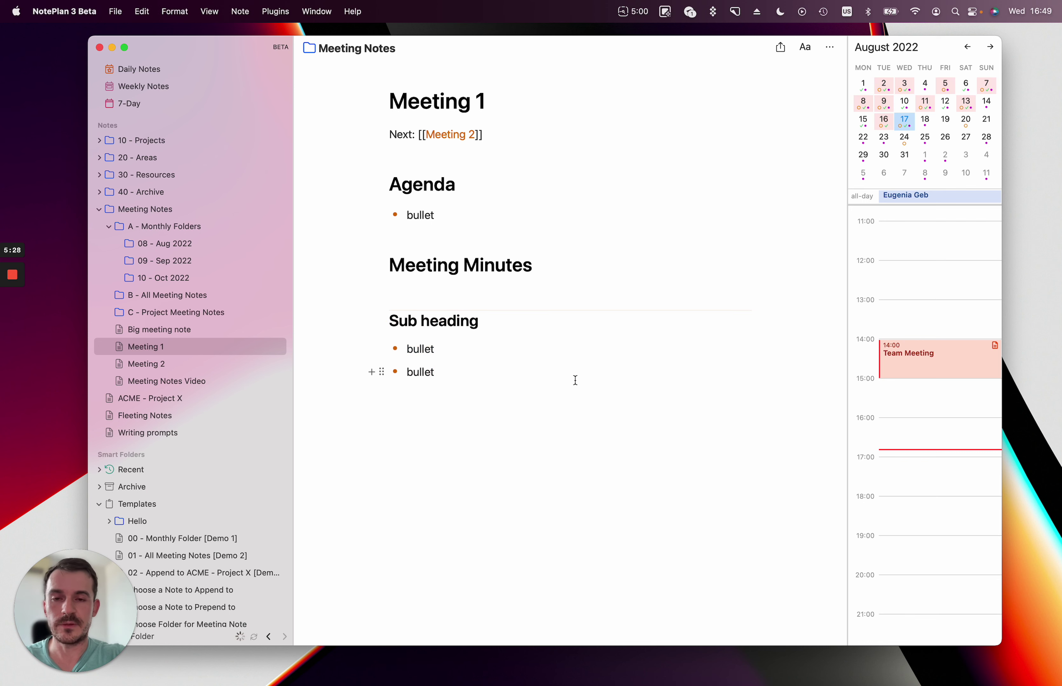
Verify Enable Synced Lines in Preferences, then copy the first bullet as a synced line.
{"action": "key", "text": "super+comma"}
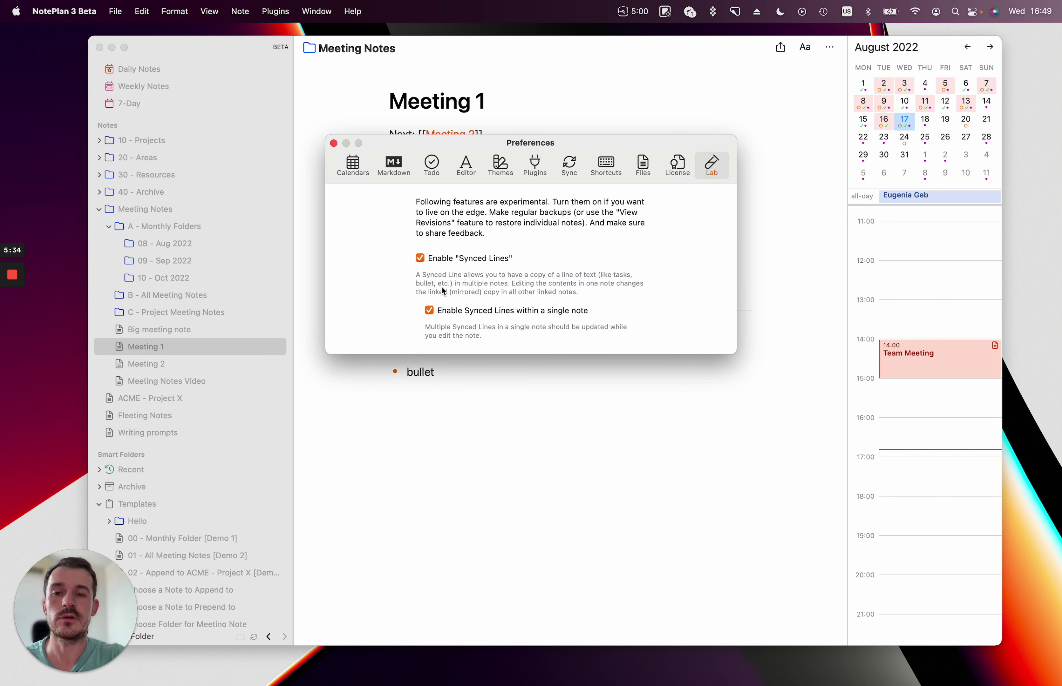
{"action": "left_click", "coordinate": [334, 143]}
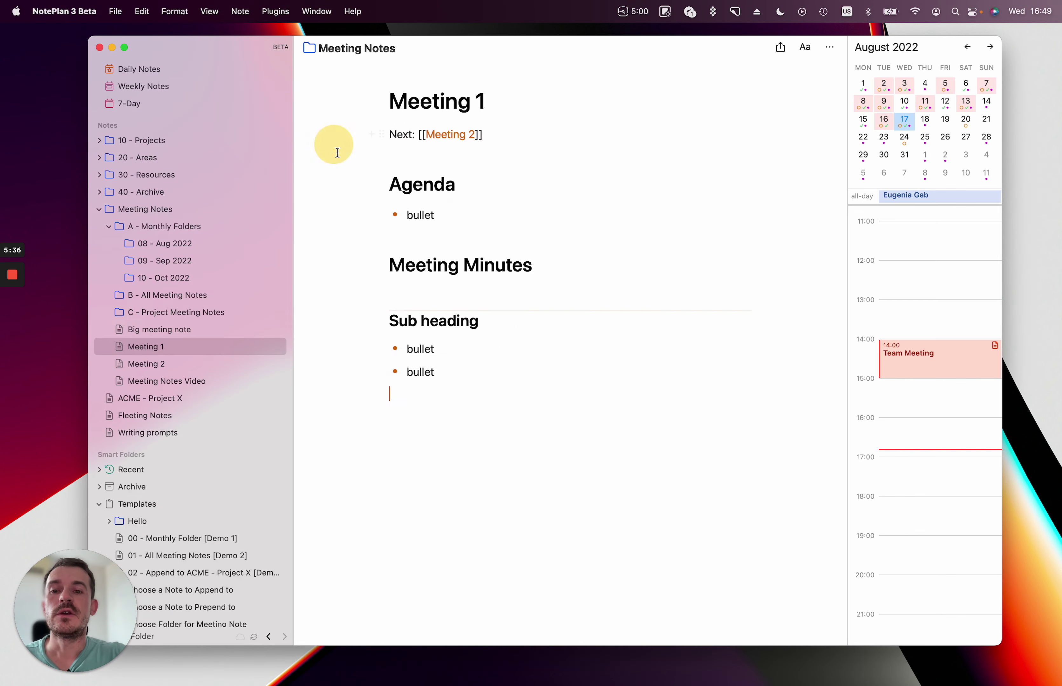
{"action": "left_click", "coordinate": [441, 352]}
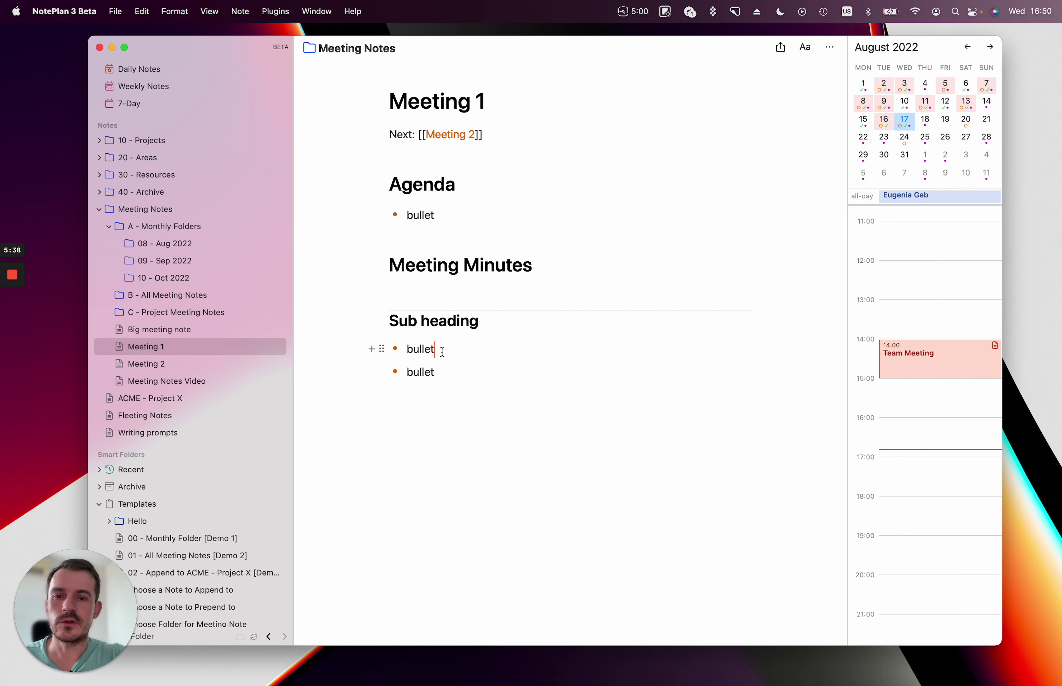
{"action": "left_click", "coordinate": [382, 348]}
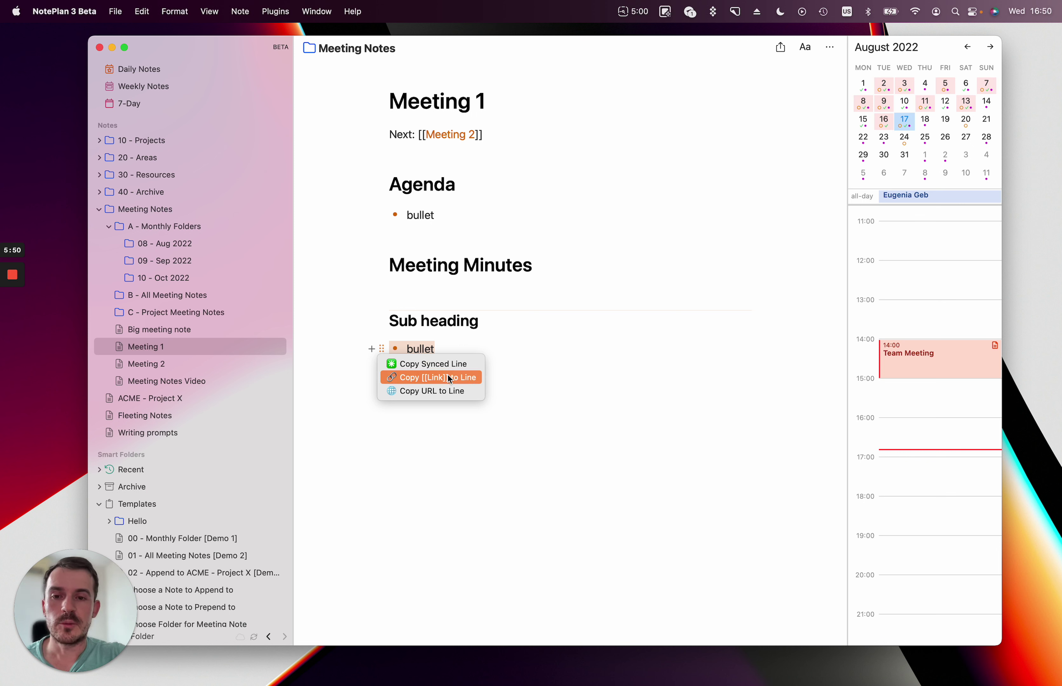
{"action": "left_click", "coordinate": [429, 364]}
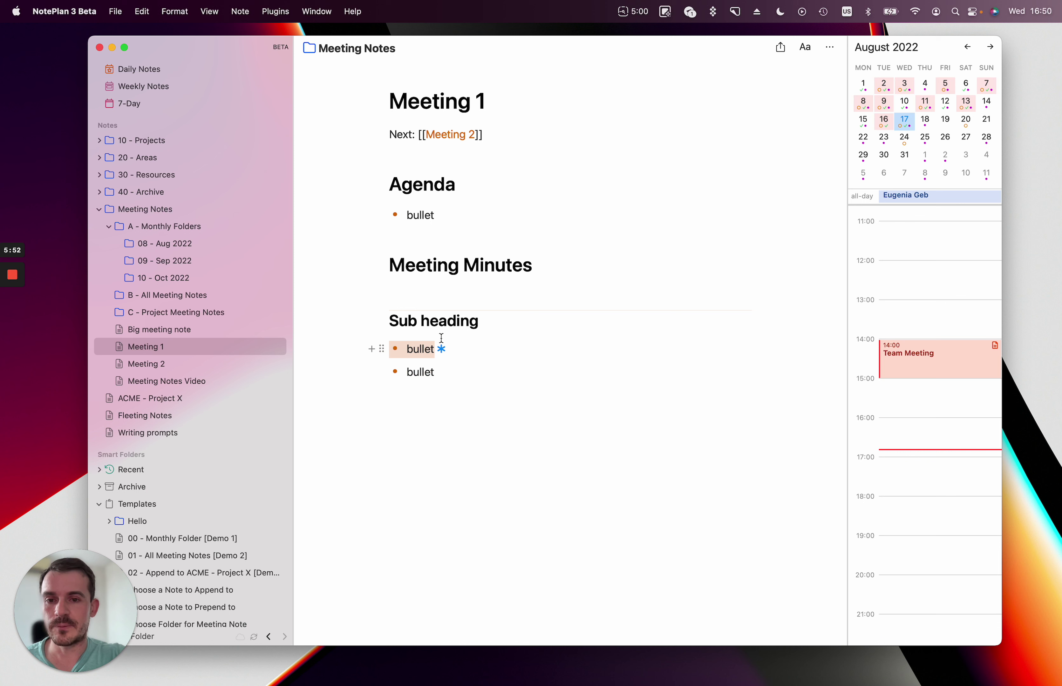
{"action": "left_click", "coordinate": [463, 412]}
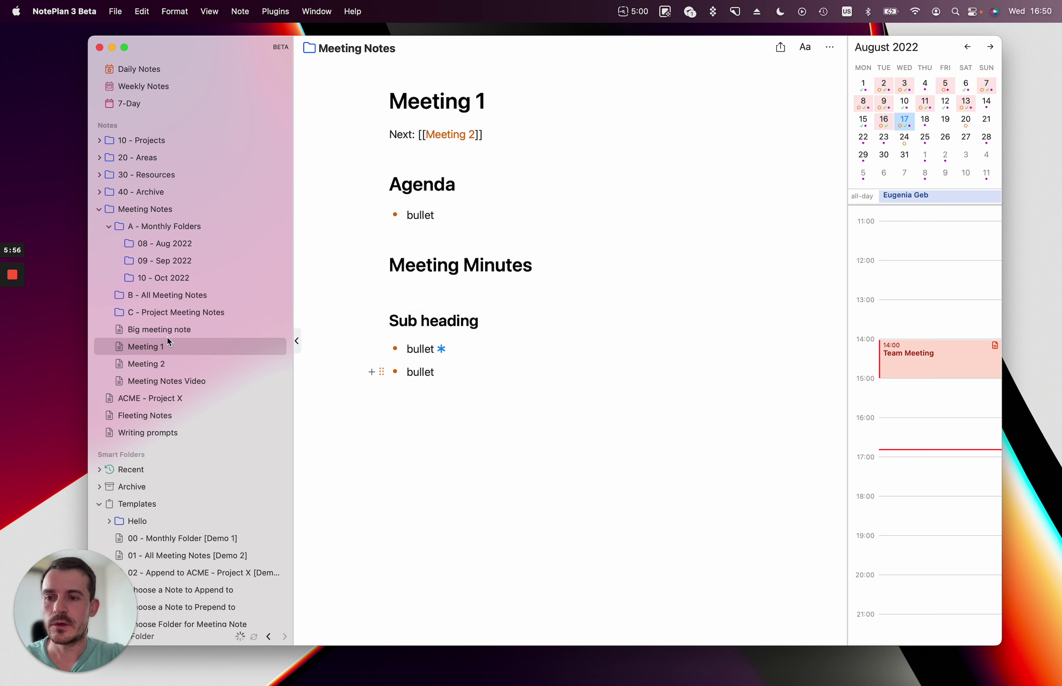
Create a new note titled 'Project Note' with a Details line.
{"action": "key", "text": "super+n"}
{"action": "type", "text": "Project Nt"}
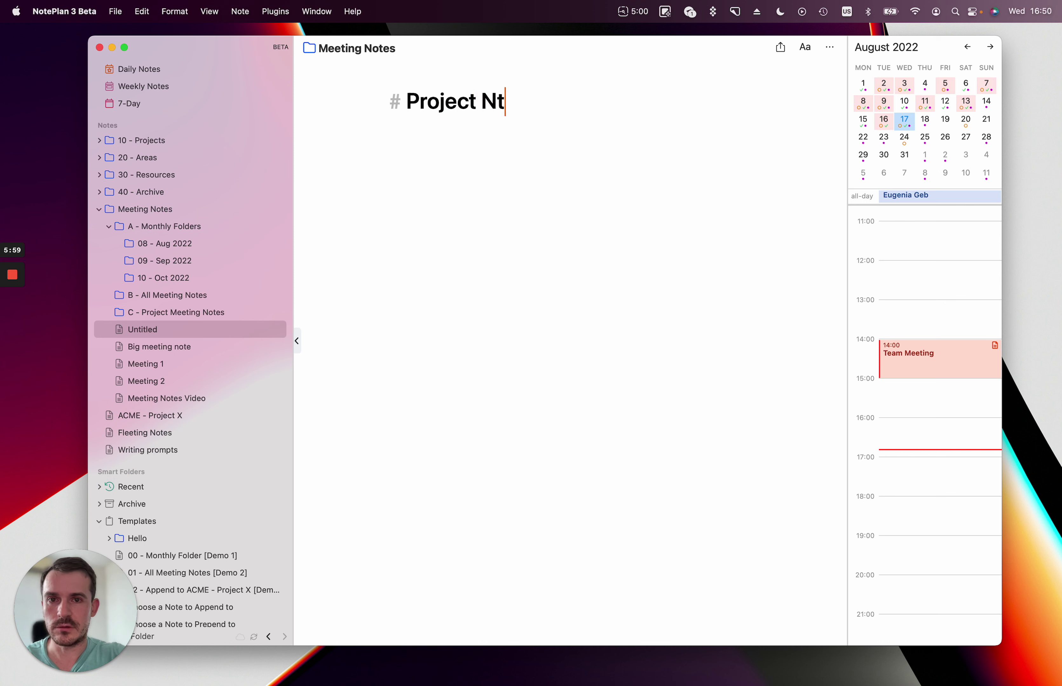
{"action": "key", "text": "BackSpace"}
{"action": "type", "text": "ote"}
{"action": "key", "text": "Return"}
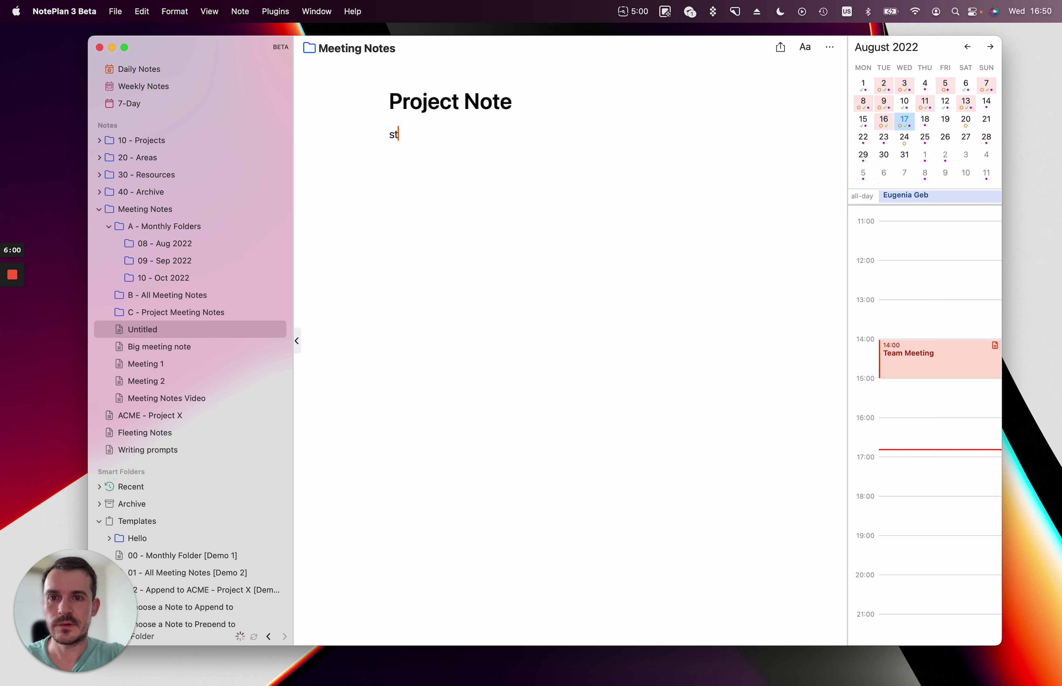
{"action": "type", "text": "Details"}
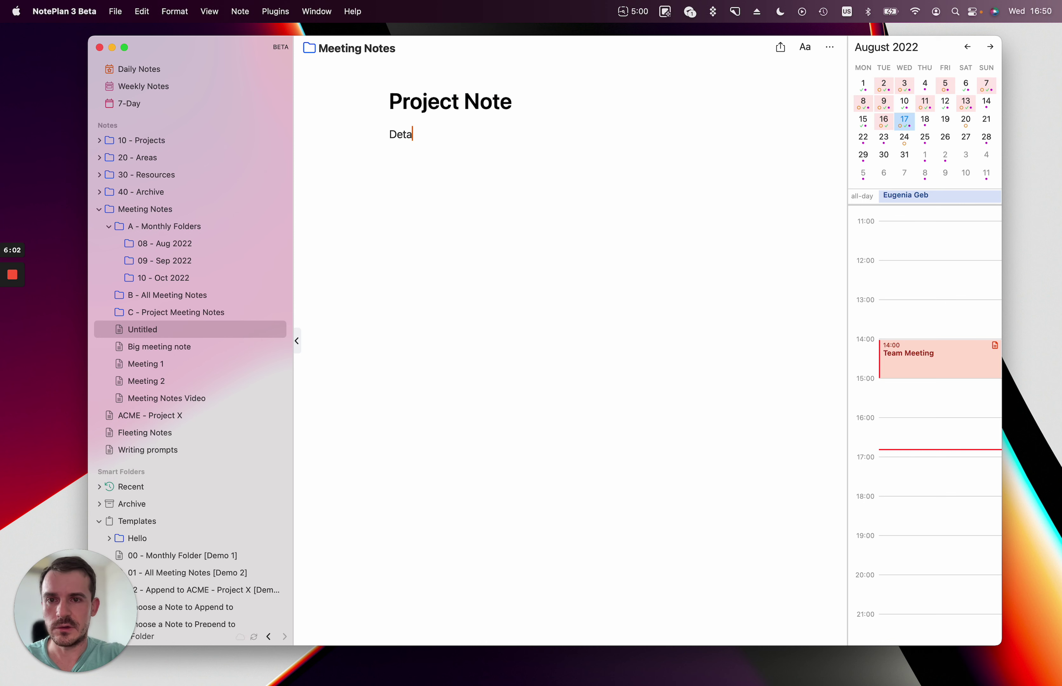
Copy Meeting 1's first bullet as a synced line.
{"action": "left_click", "coordinate": [165, 369]}
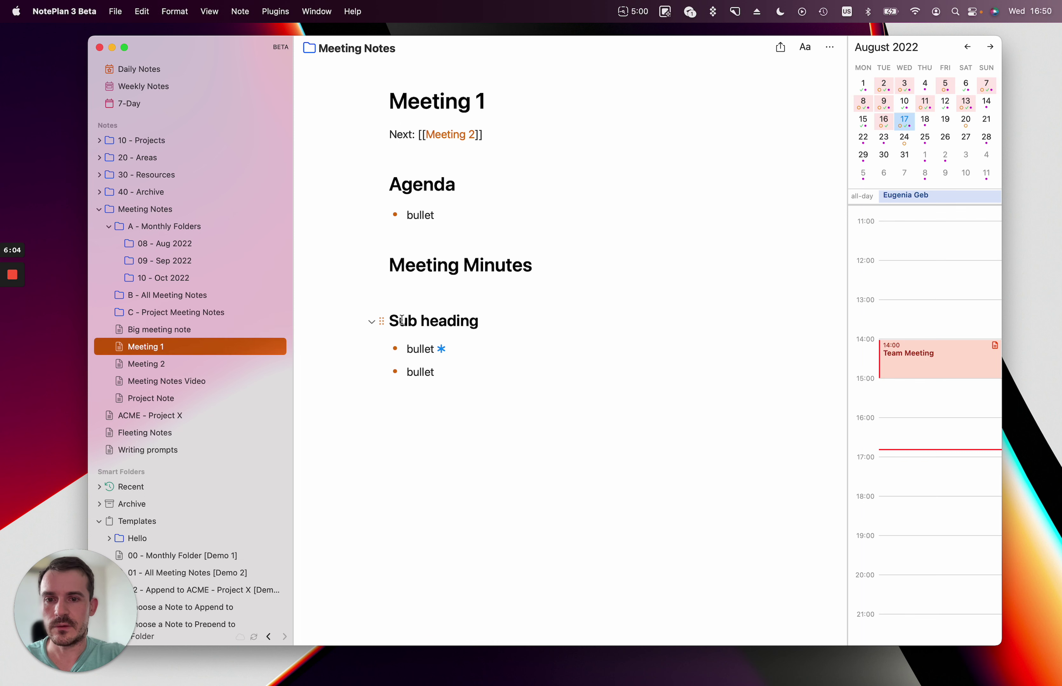
{"action": "left_click", "coordinate": [383, 348]}
{"action": "left_click", "coordinate": [409, 364]}
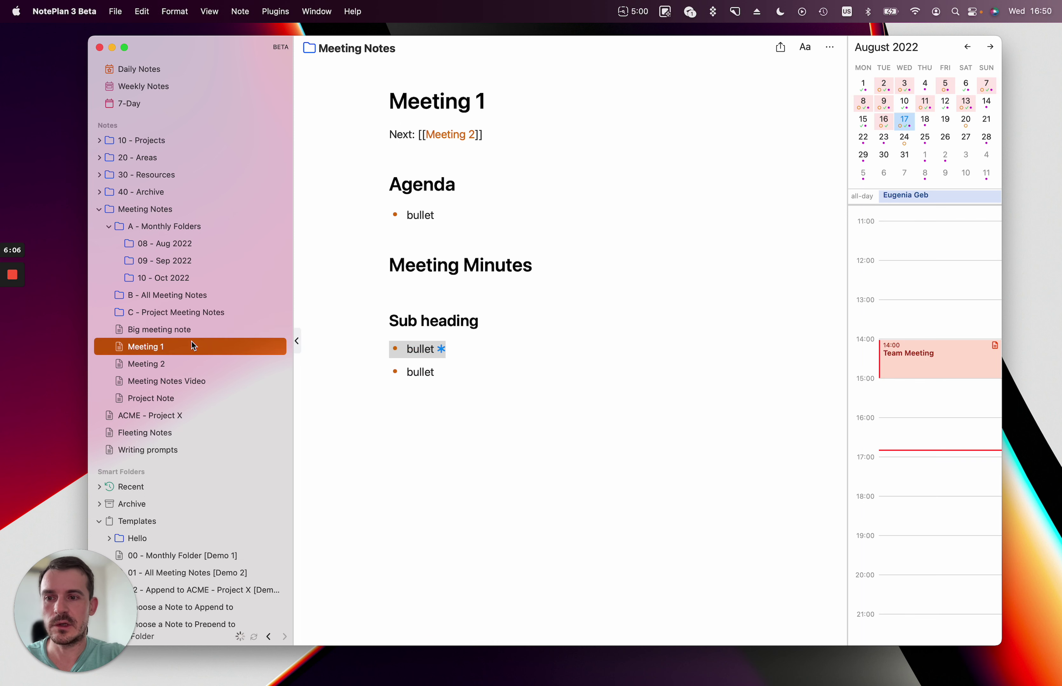
Add the synced bullet below Details in Project Note and edit it to 'bullet 123'.
{"action": "left_click", "coordinate": [166, 398]}
{"action": "left_click", "coordinate": [458, 204]}
{"action": "key", "text": "Return"}
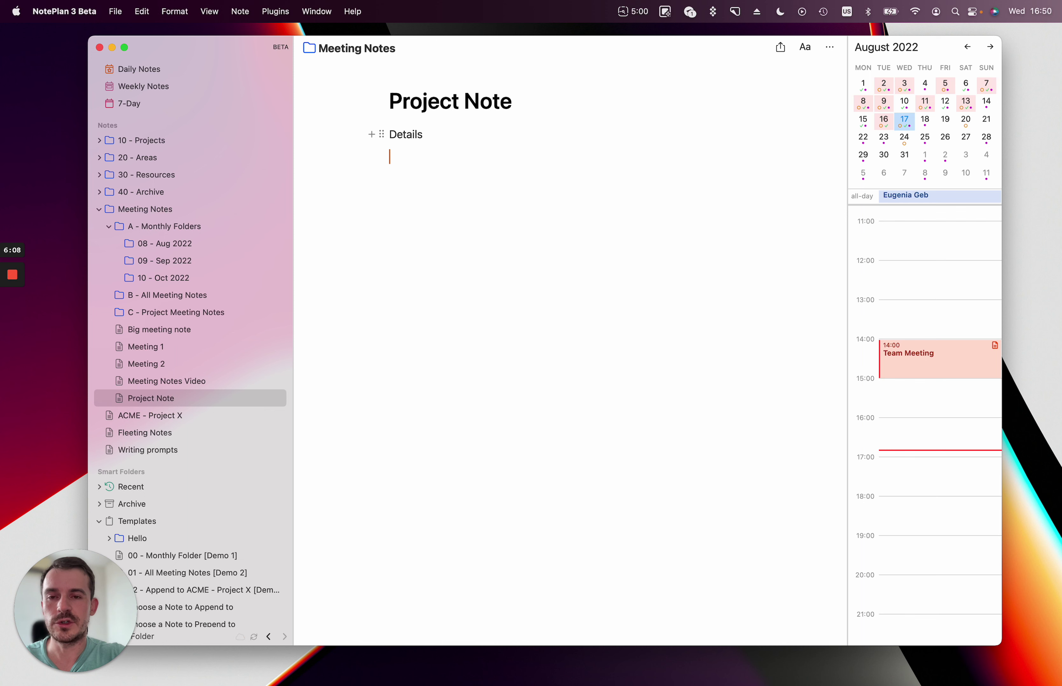
{"action": "key", "text": "Return"}
{"action": "type", "text": "- bullet *"}
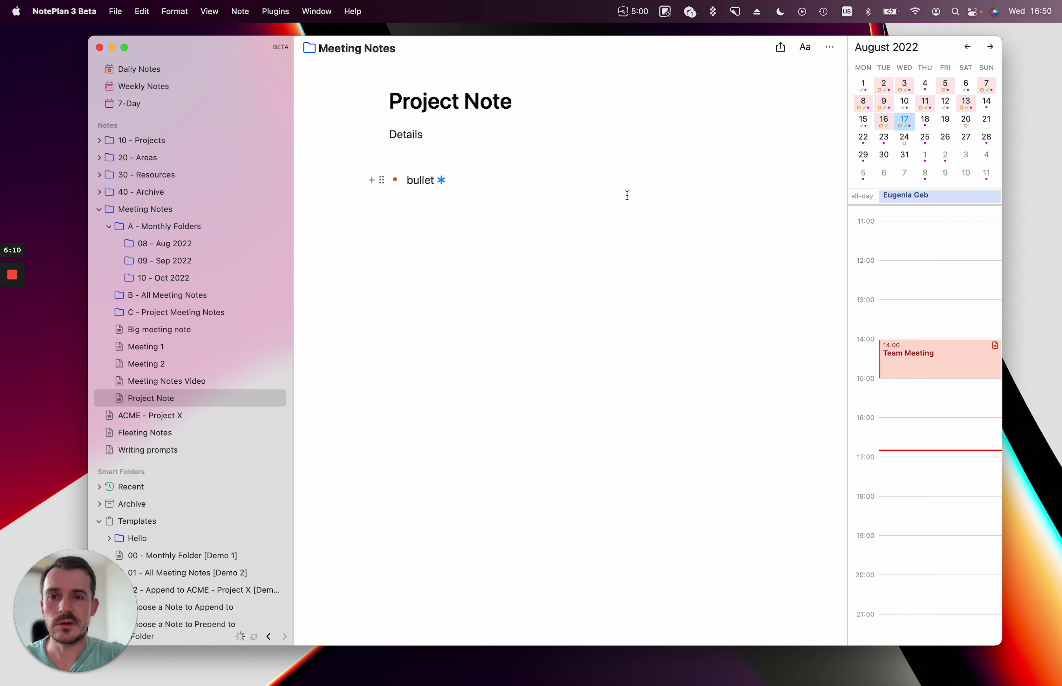
{"action": "key", "text": "Left"}
{"action": "type", "text": "123"}
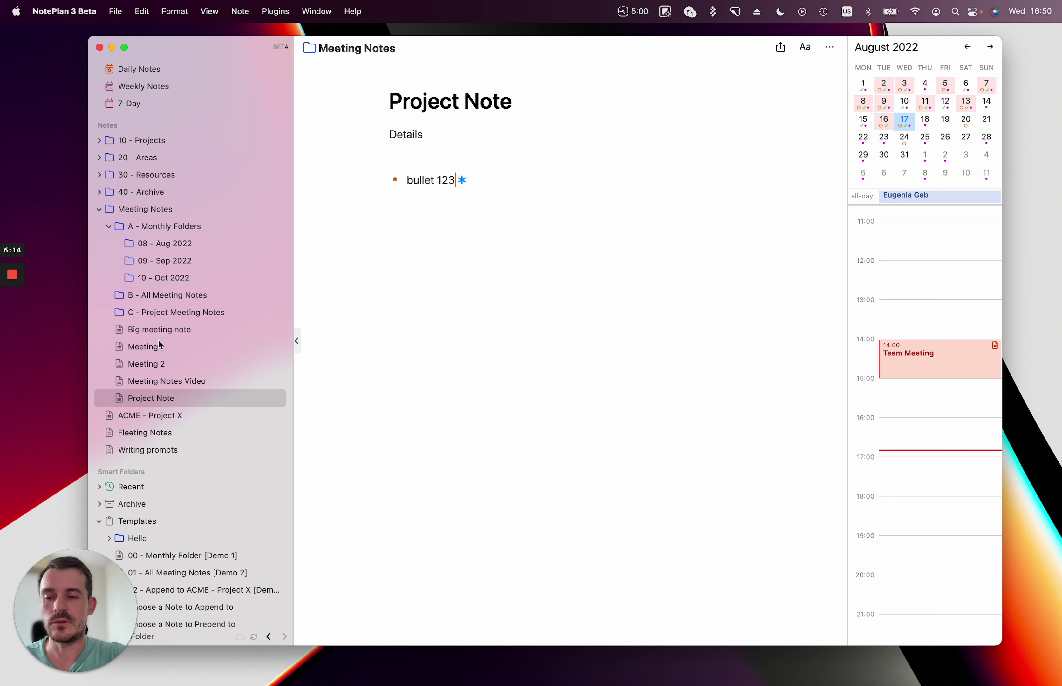
{"action": "left_click", "coordinate": [149, 352]}
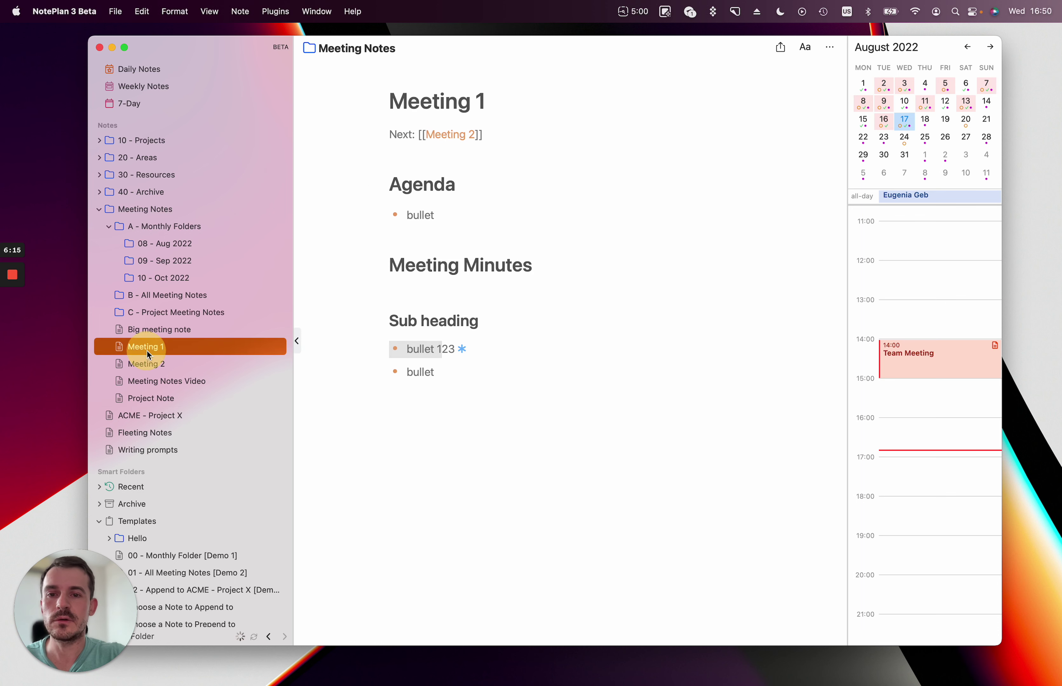
Paste a link to Meeting 1's bullet 123 line into Project Note and follow it back.
{"action": "left_click", "coordinate": [445, 372]}
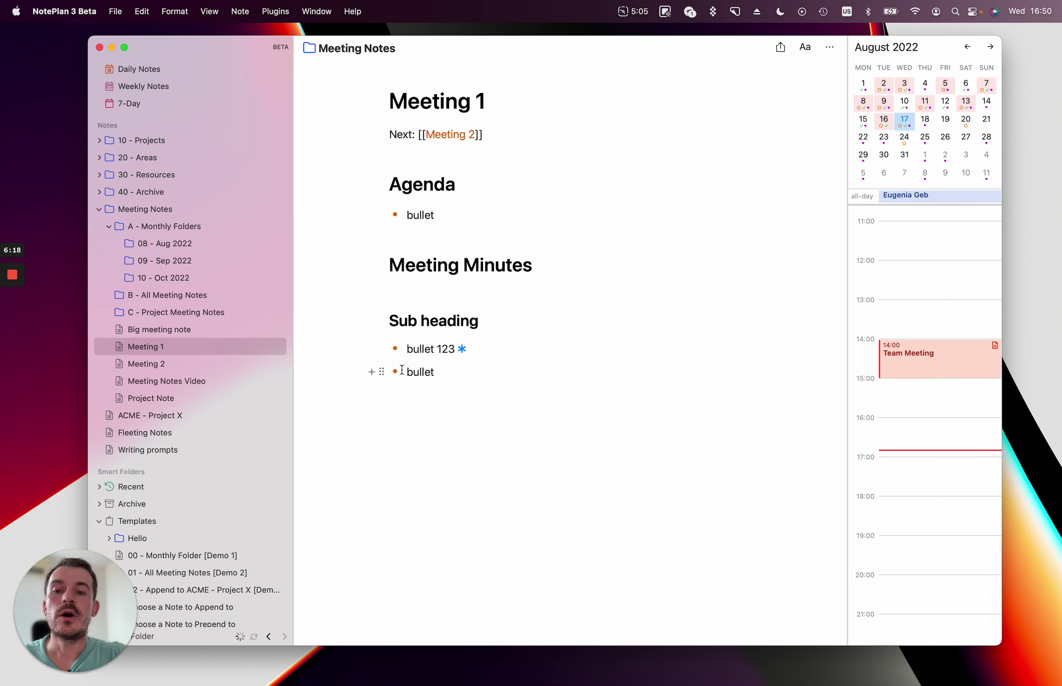
{"action": "left_click", "coordinate": [382, 349]}
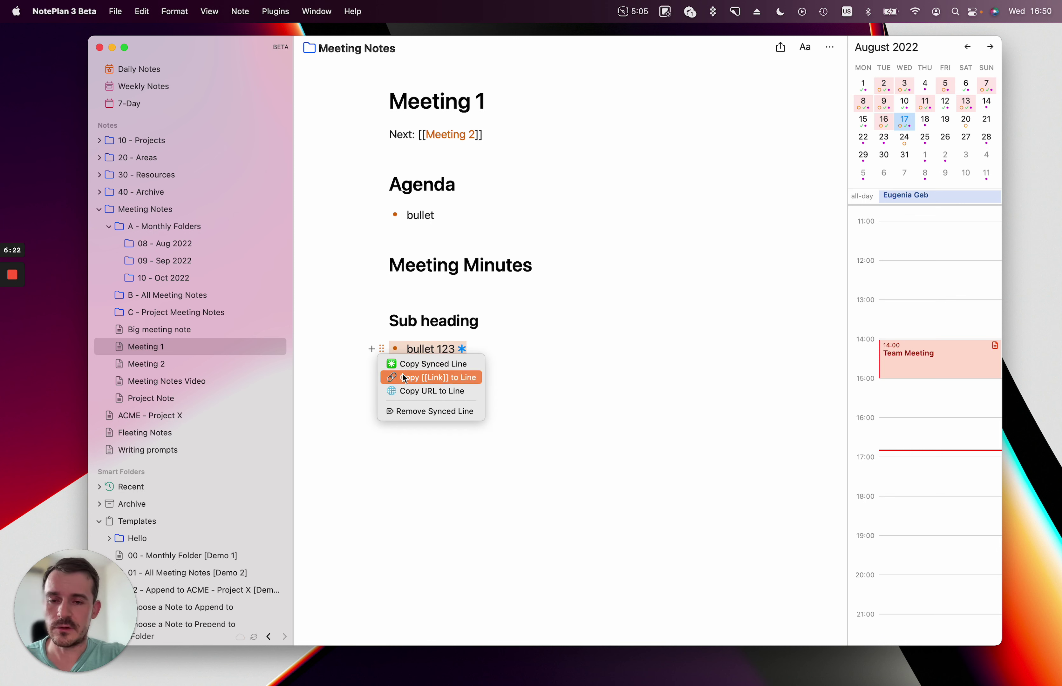
{"action": "left_click", "coordinate": [446, 378]}
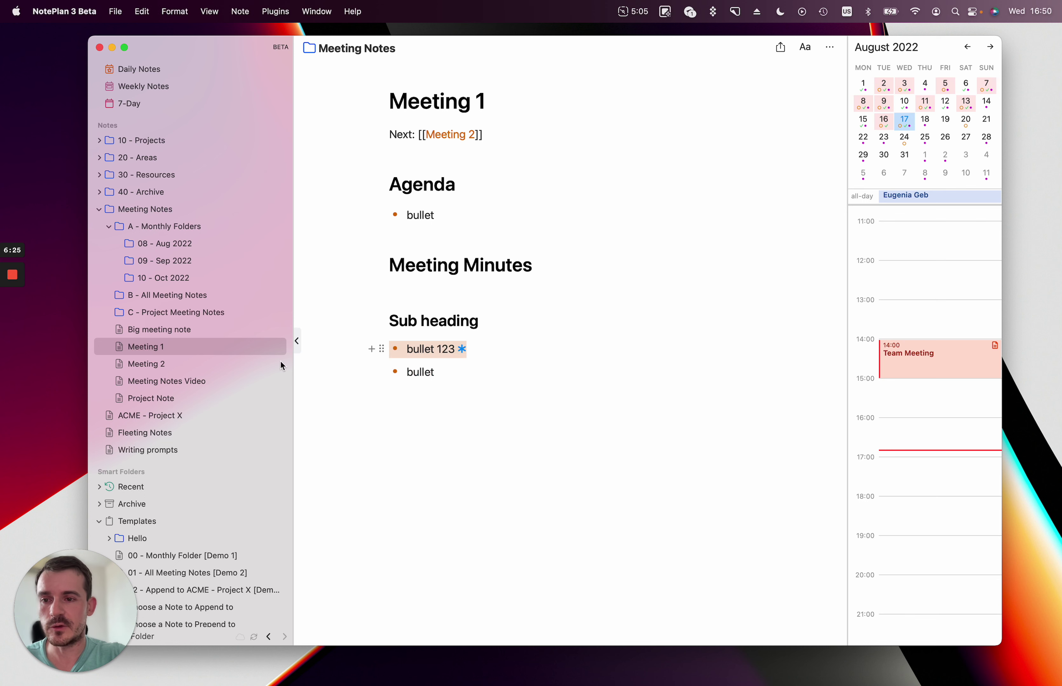
{"action": "left_click", "coordinate": [159, 402]}
{"action": "left_click", "coordinate": [498, 194]}
{"action": "key", "text": "Return"}
{"action": "key", "text": "super+v"}
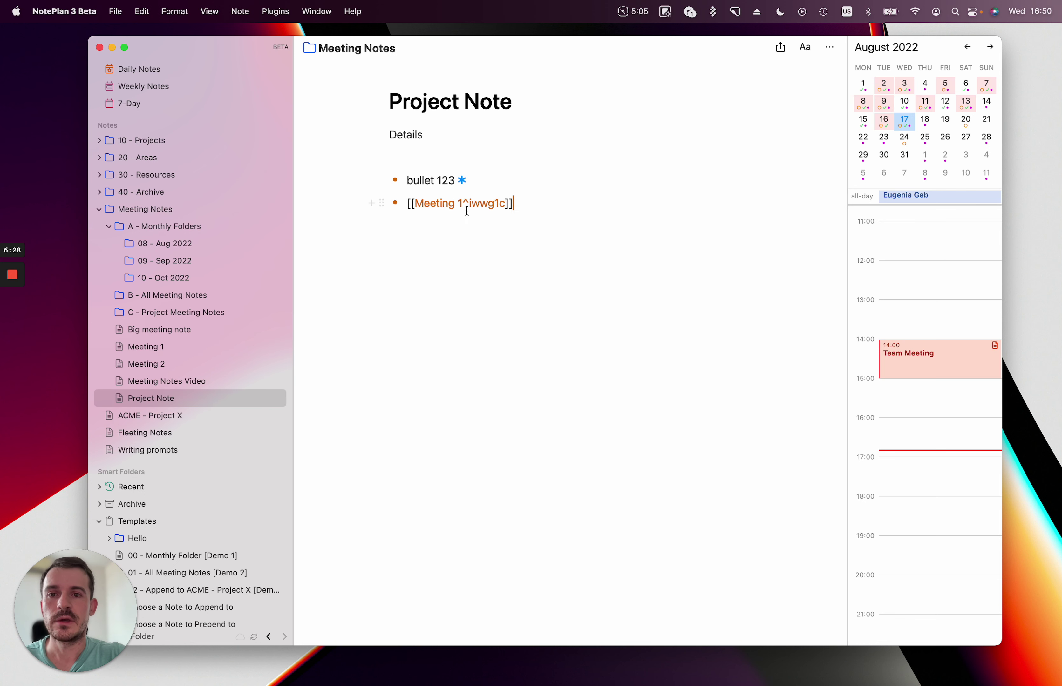
{"action": "left_click", "coordinate": [474, 206]}
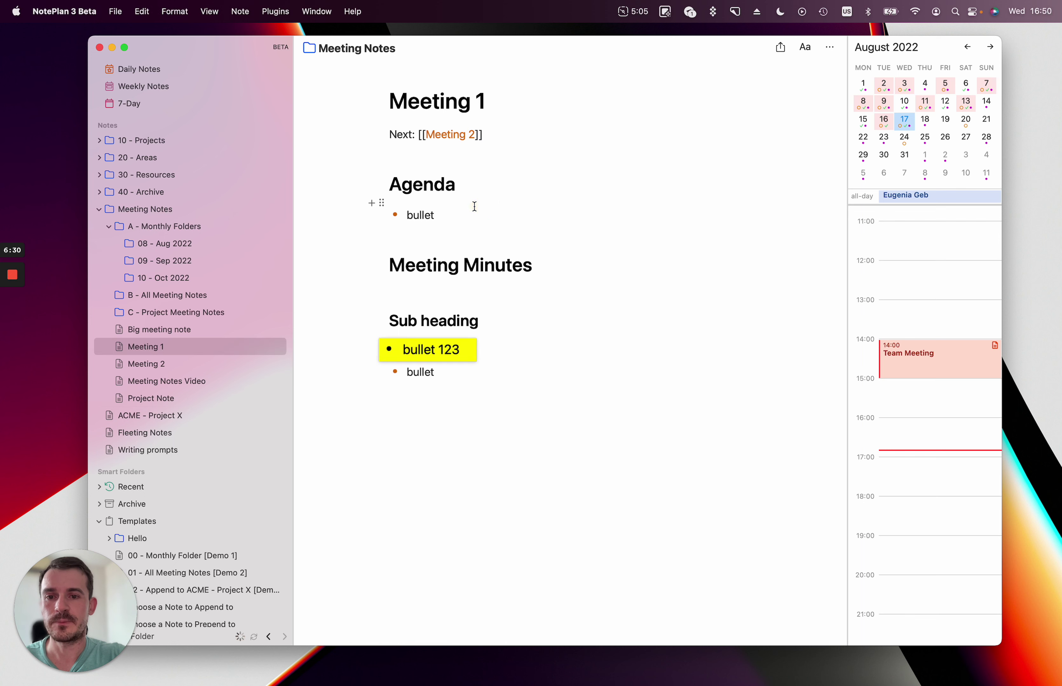
Paste a link to Meeting 1's Sub heading into Project Note and follow it.
{"action": "left_click", "coordinate": [470, 403]}
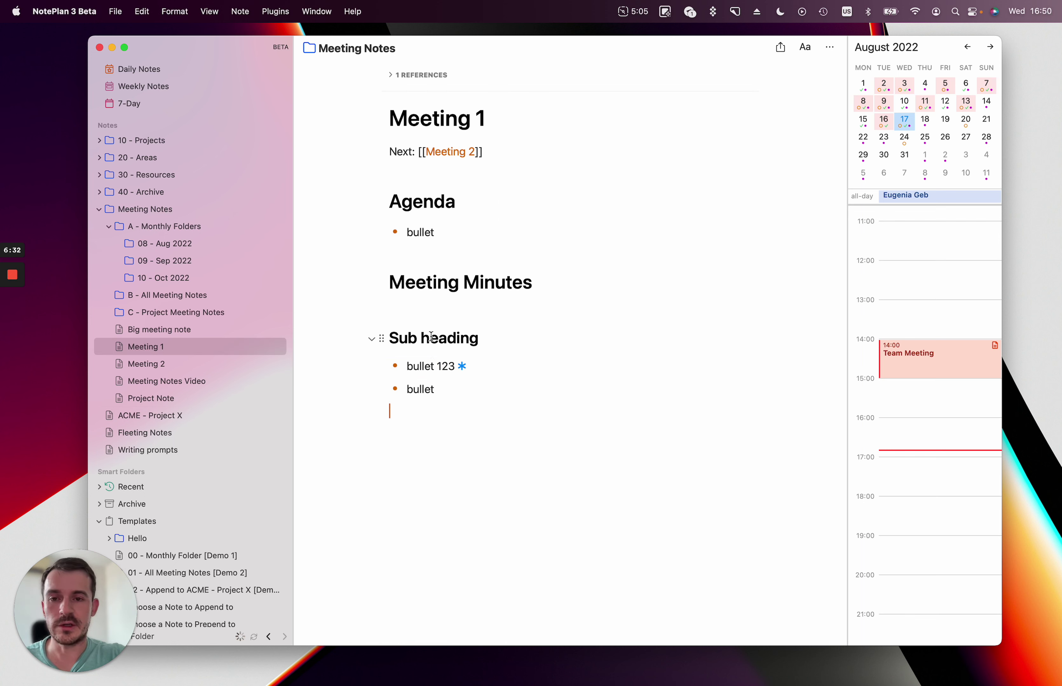
{"action": "left_click", "coordinate": [382, 339]}
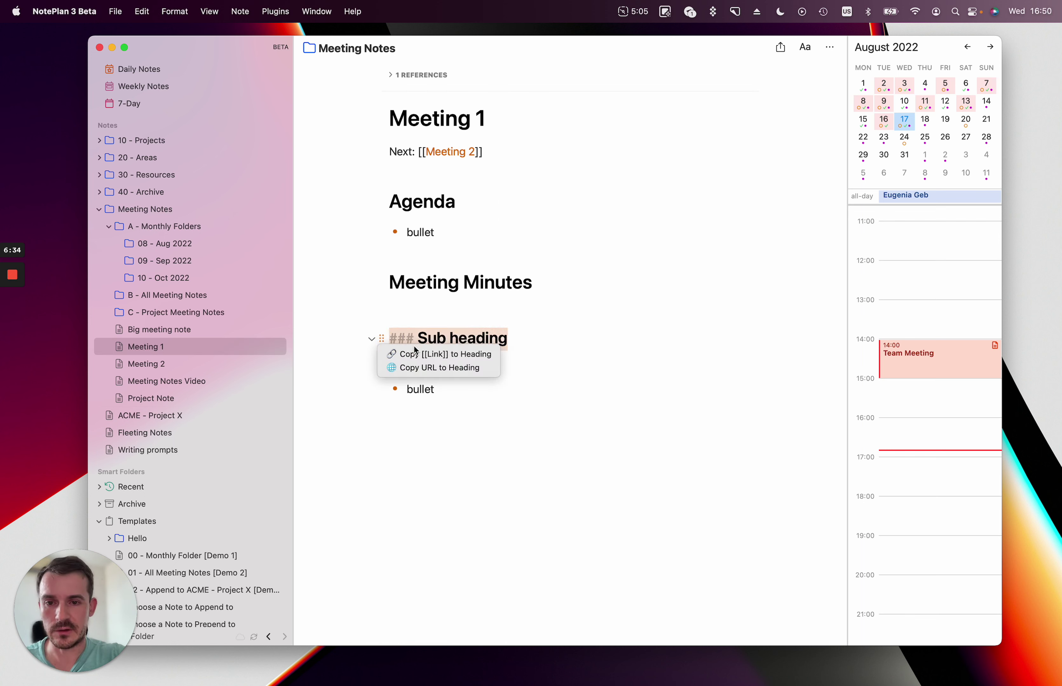
{"action": "left_click", "coordinate": [419, 355]}
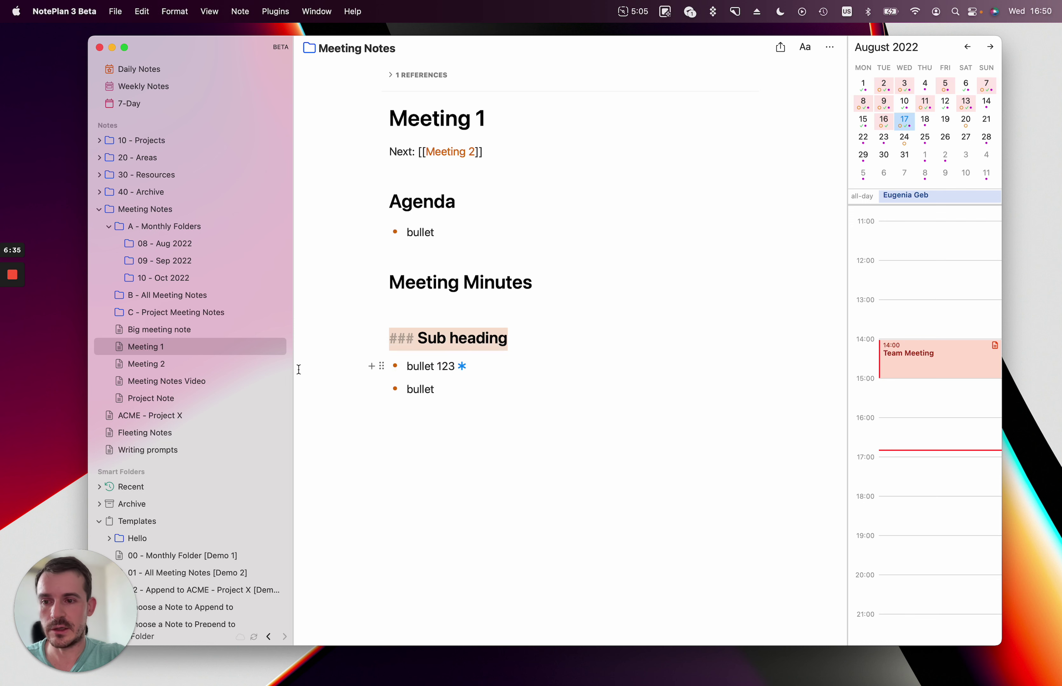
{"action": "left_click", "coordinate": [174, 399]}
{"action": "left_click", "coordinate": [417, 325]}
{"action": "key", "text": "Return"}
{"action": "key", "text": "cmd+v"}
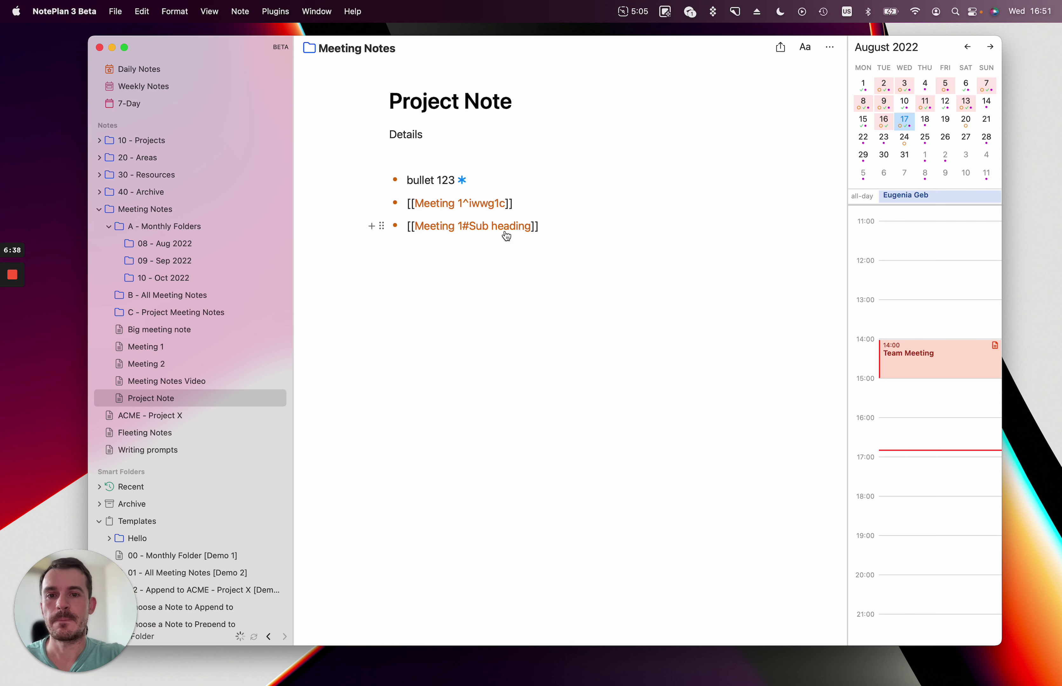
{"action": "left_click", "coordinate": [506, 235]}
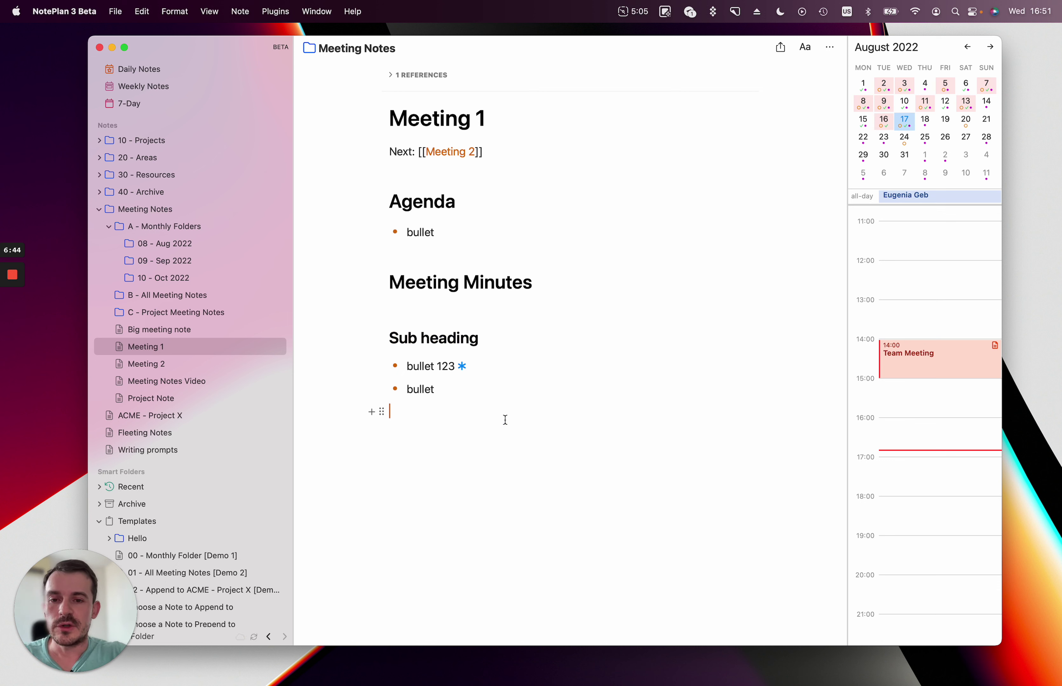
Add a '* Todo >today' task line beneath the two bullets under Sub heading.
{"action": "type", "text": "* "}
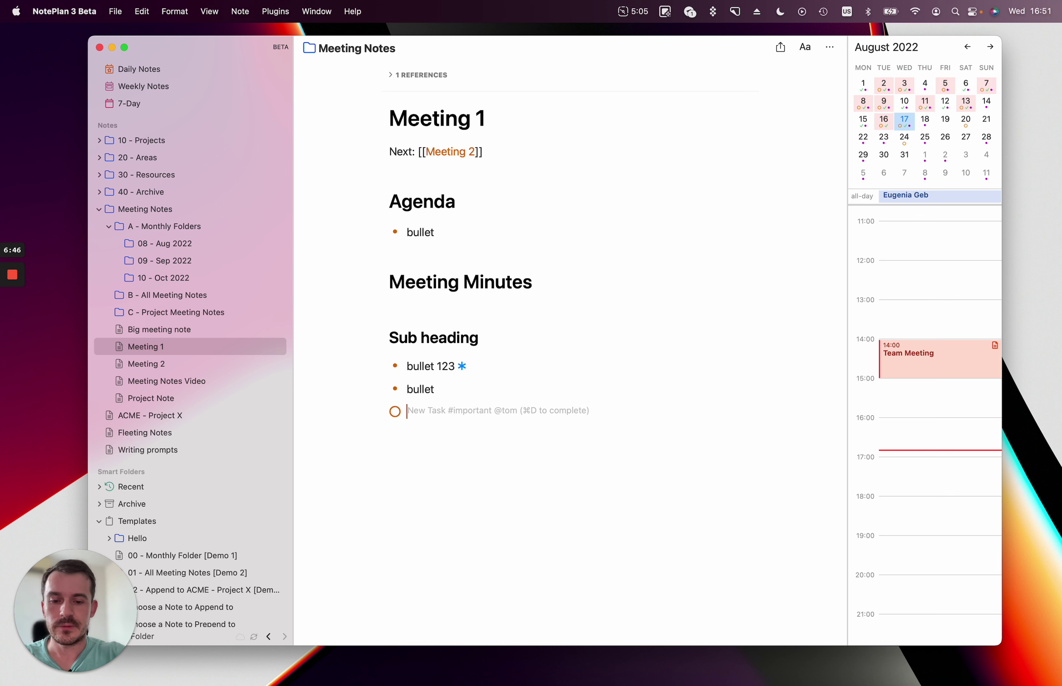
{"action": "type", "text": "Todo >today"}
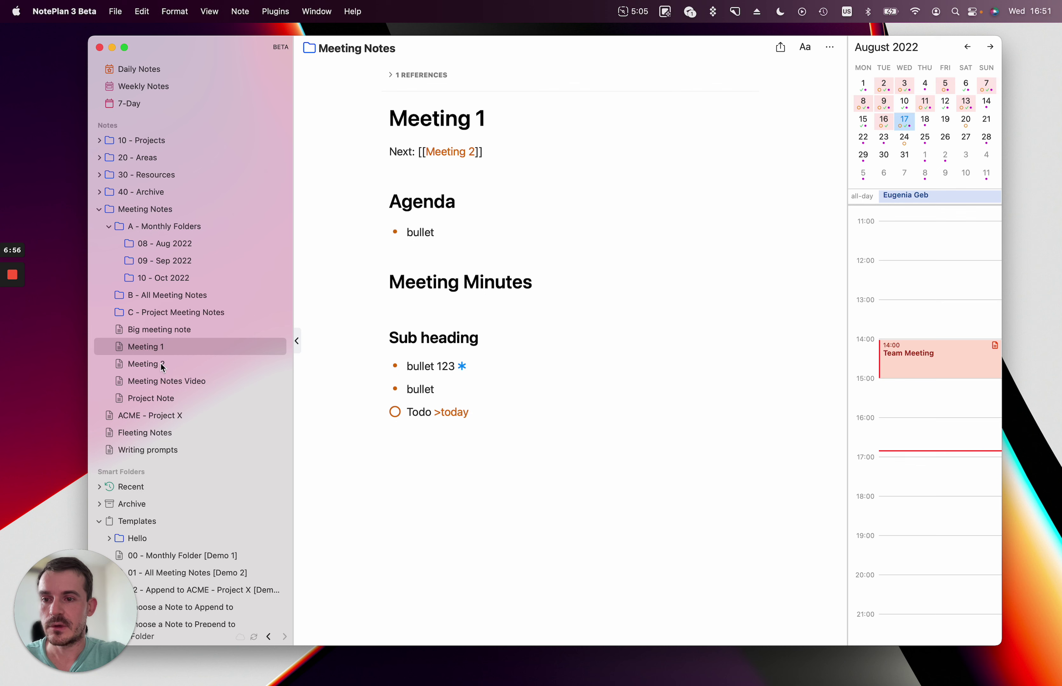
{"action": "left_click", "coordinate": [164, 382]}
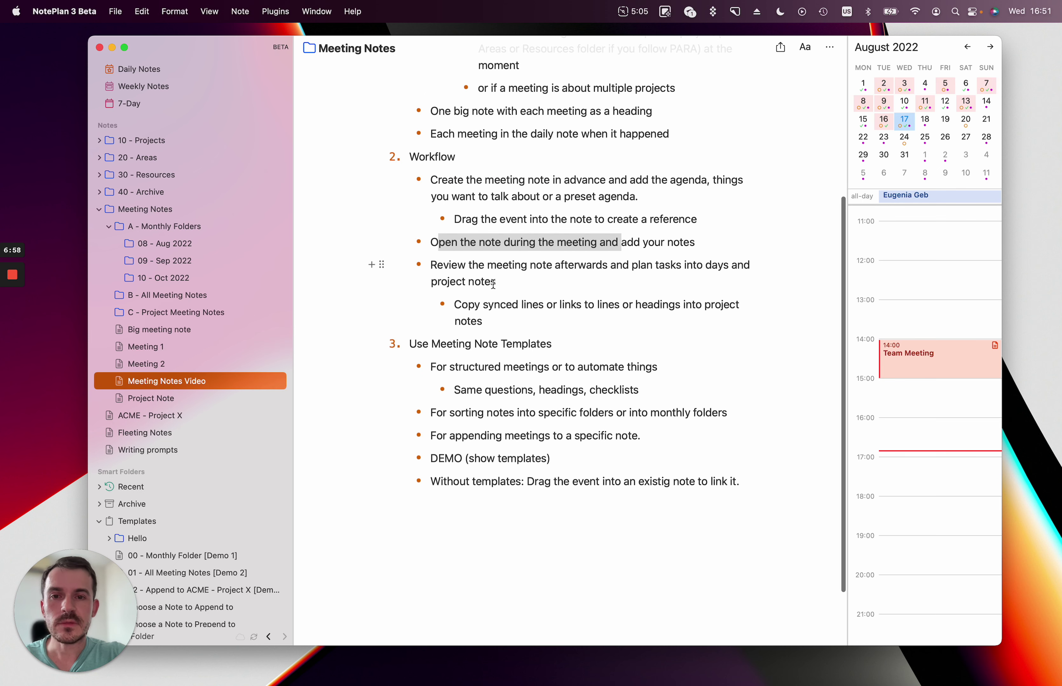
{"action": "left_click_drag", "start_coordinate": [513, 331], "coordinate": [362, 182]}
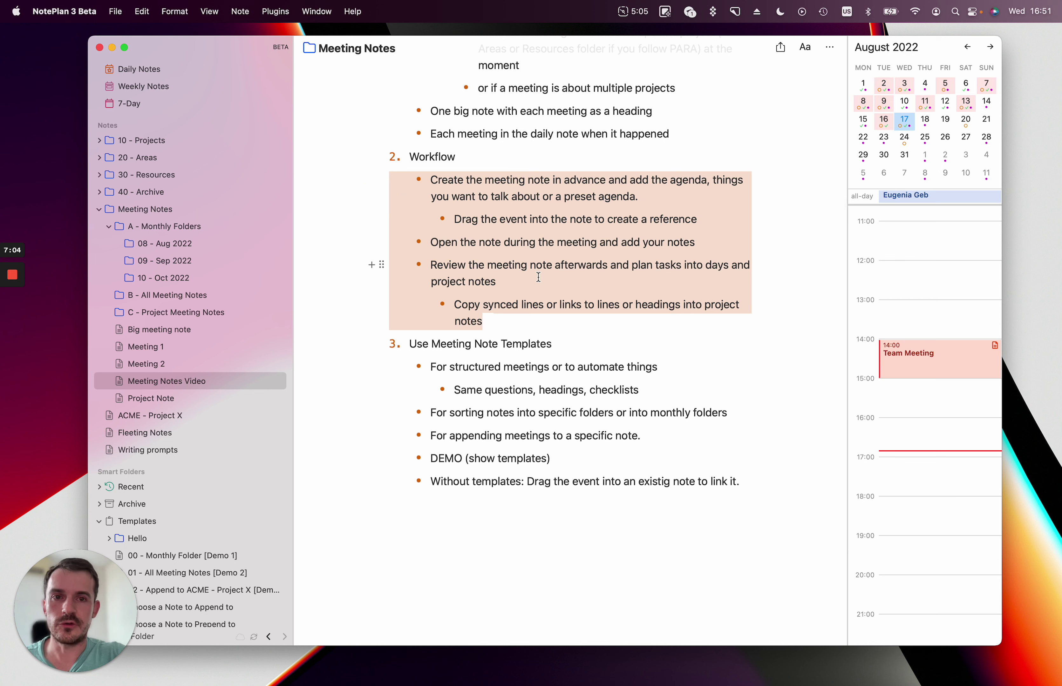
{"action": "left_click", "coordinate": [561, 243]}
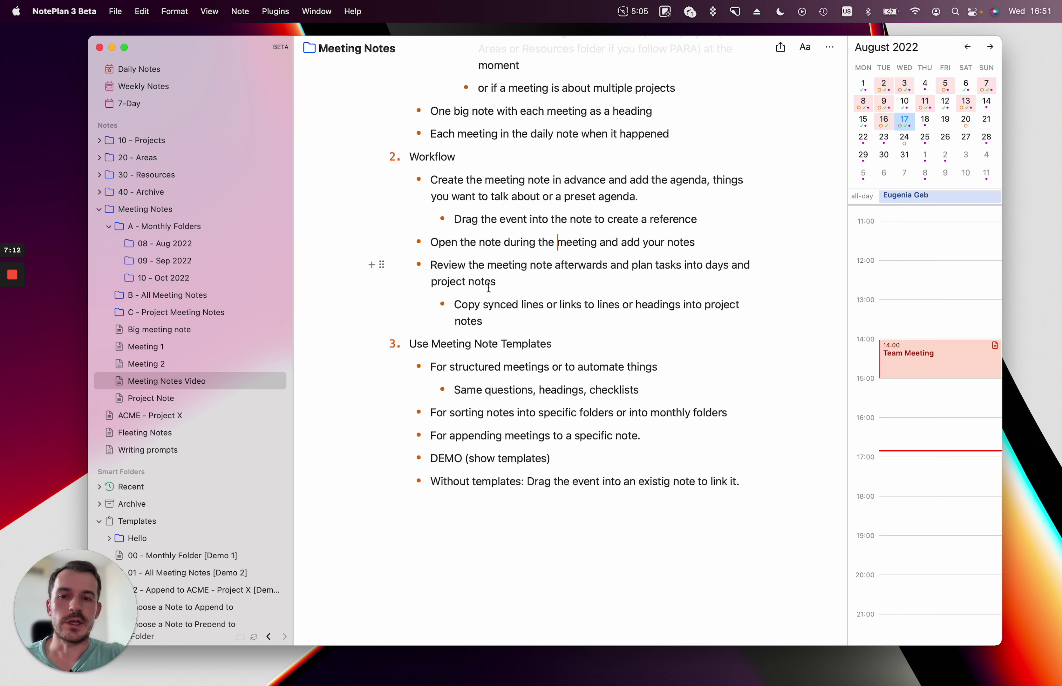
{"action": "scroll", "coordinate": [523, 289], "scroll_direction": "down", "scroll_amount": 1}
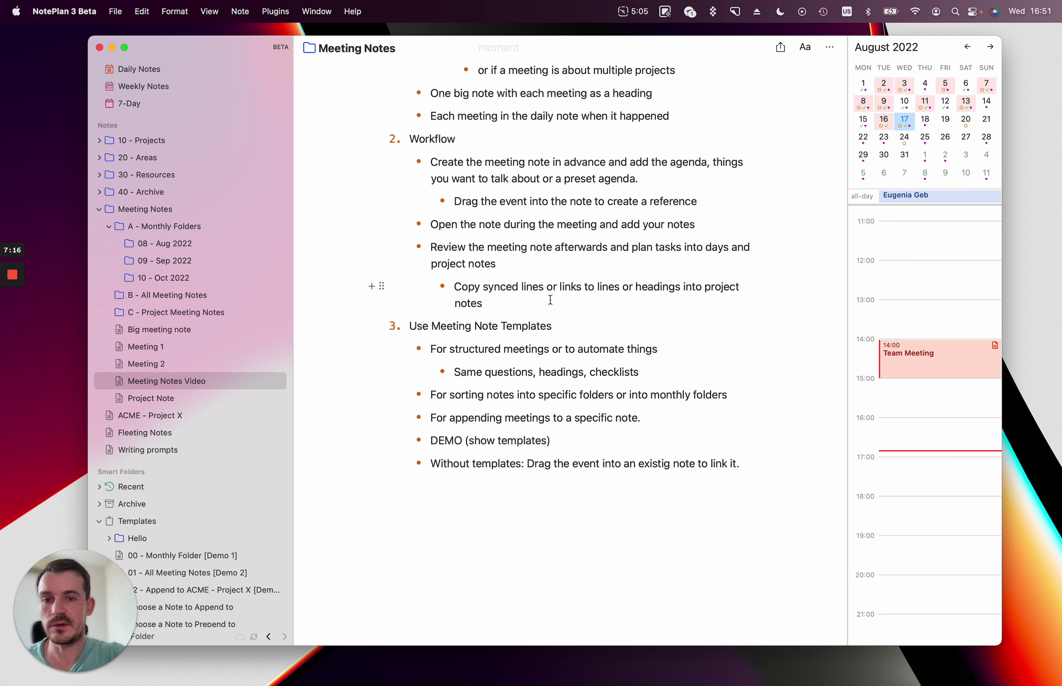
{"action": "scroll", "coordinate": [553, 312], "scroll_direction": "down", "scroll_amount": 4}
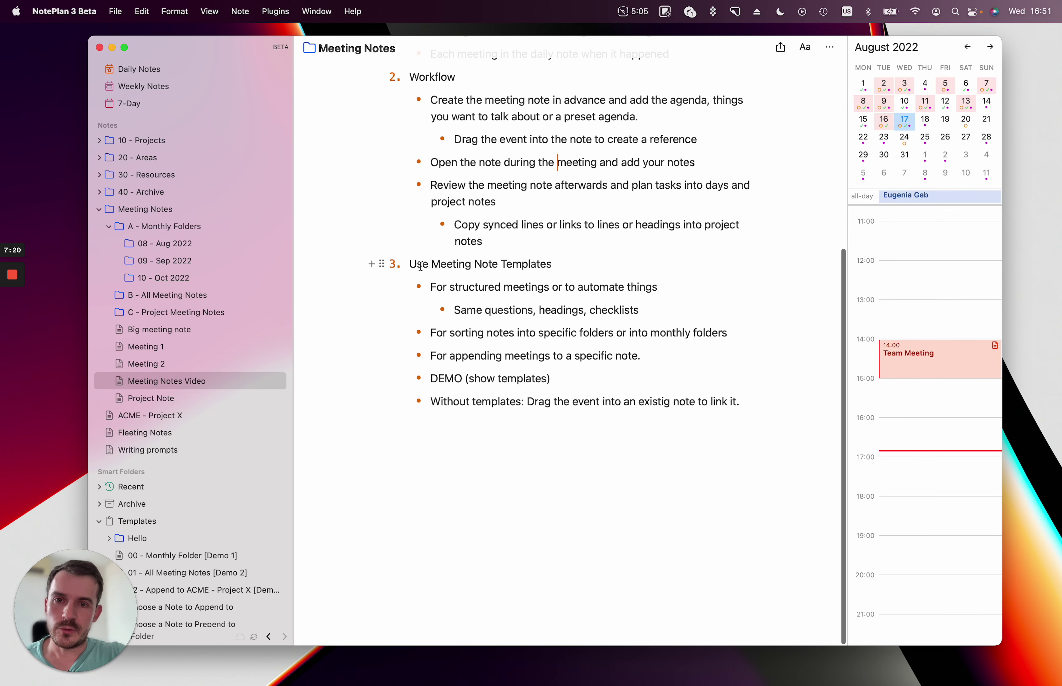
{"action": "left_click_drag", "start_coordinate": [418, 266], "coordinate": [550, 264]}
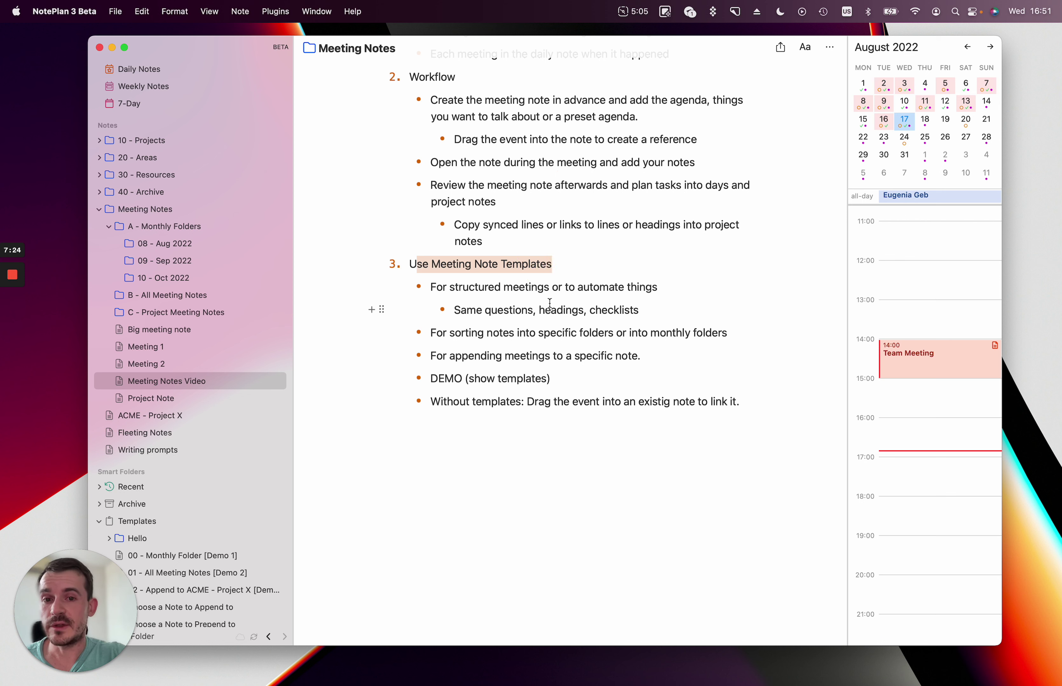
{"action": "left_click", "coordinate": [550, 310]}
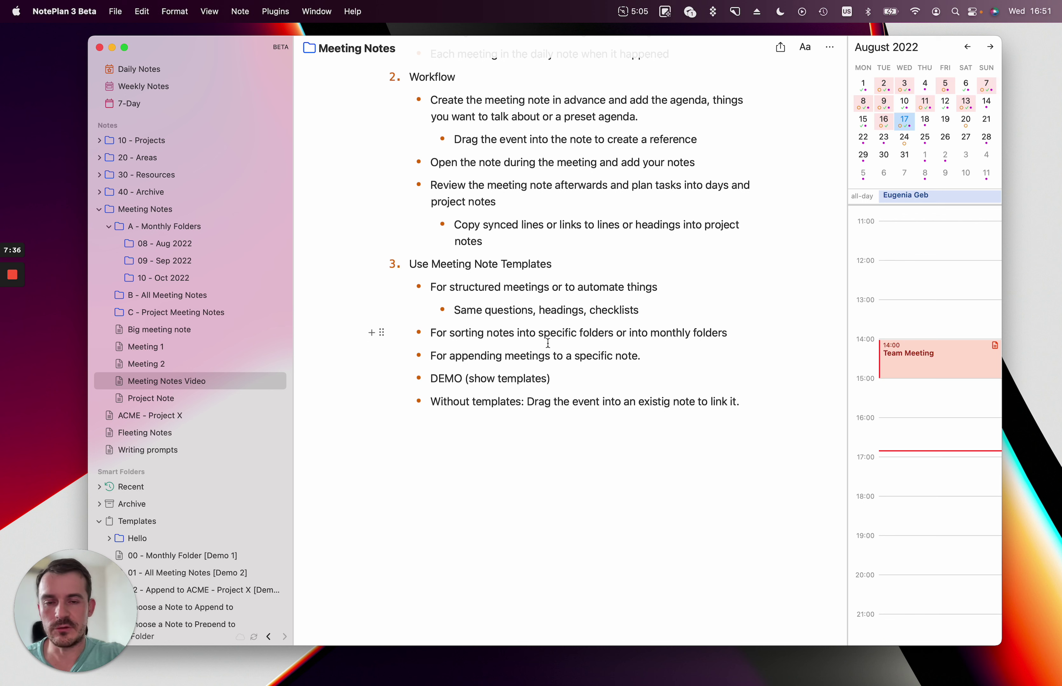
{"action": "left_click", "coordinate": [150, 348]}
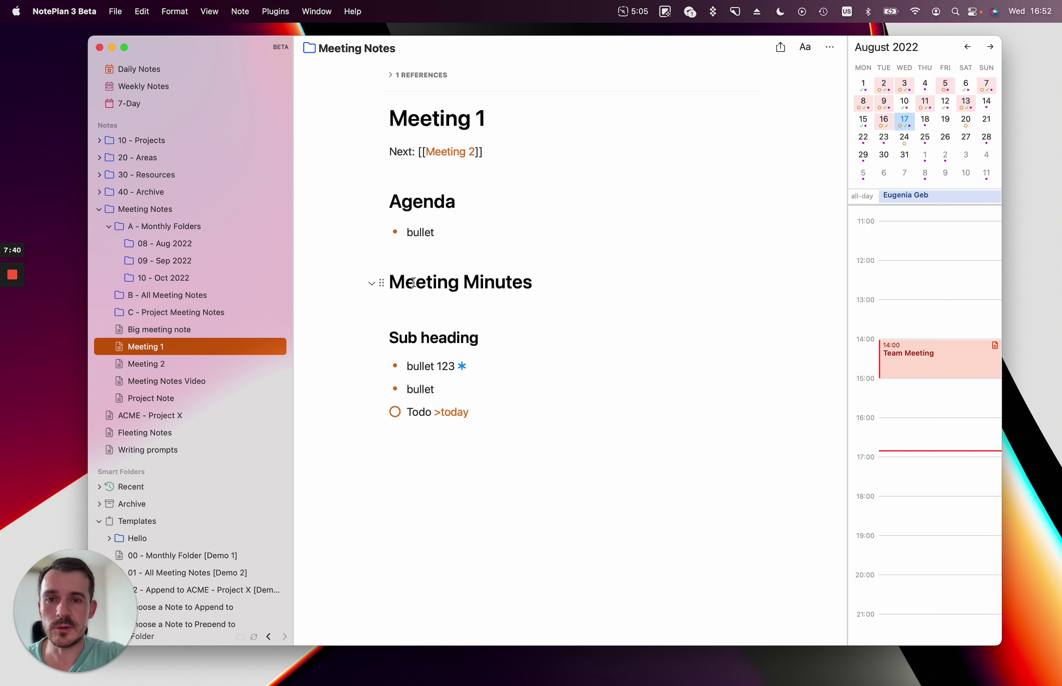
{"action": "left_click", "coordinate": [507, 113]}
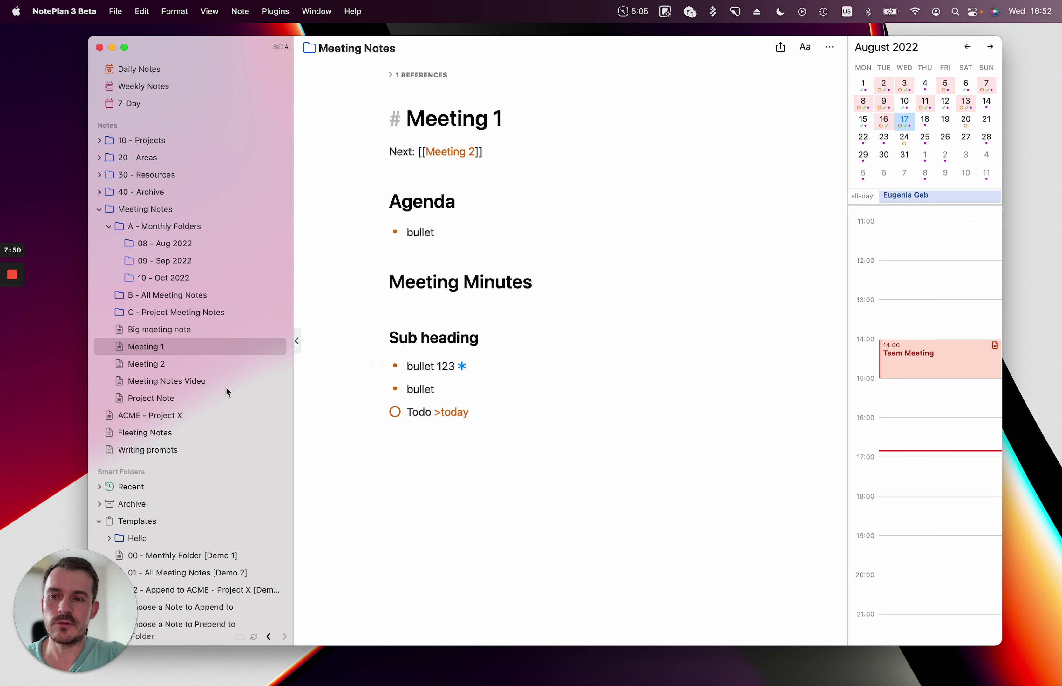
{"action": "left_click", "coordinate": [169, 382]}
{"action": "left_click_drag", "start_coordinate": [447, 333], "coordinate": [685, 334]}
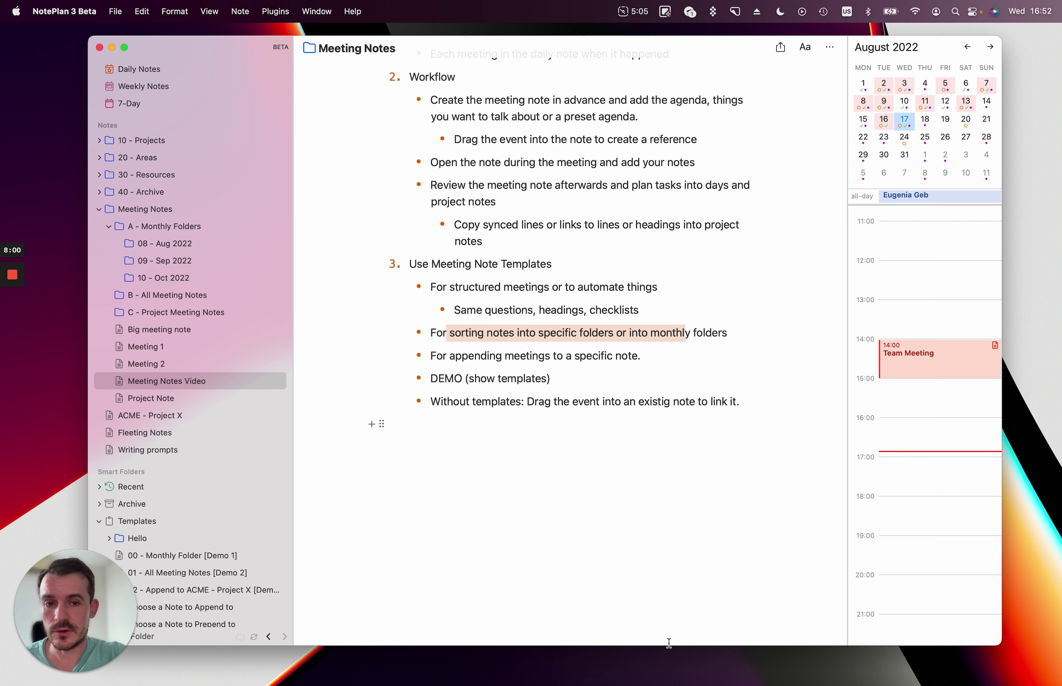
{"action": "left_click_drag", "start_coordinate": [650, 333], "coordinate": [738, 334]}
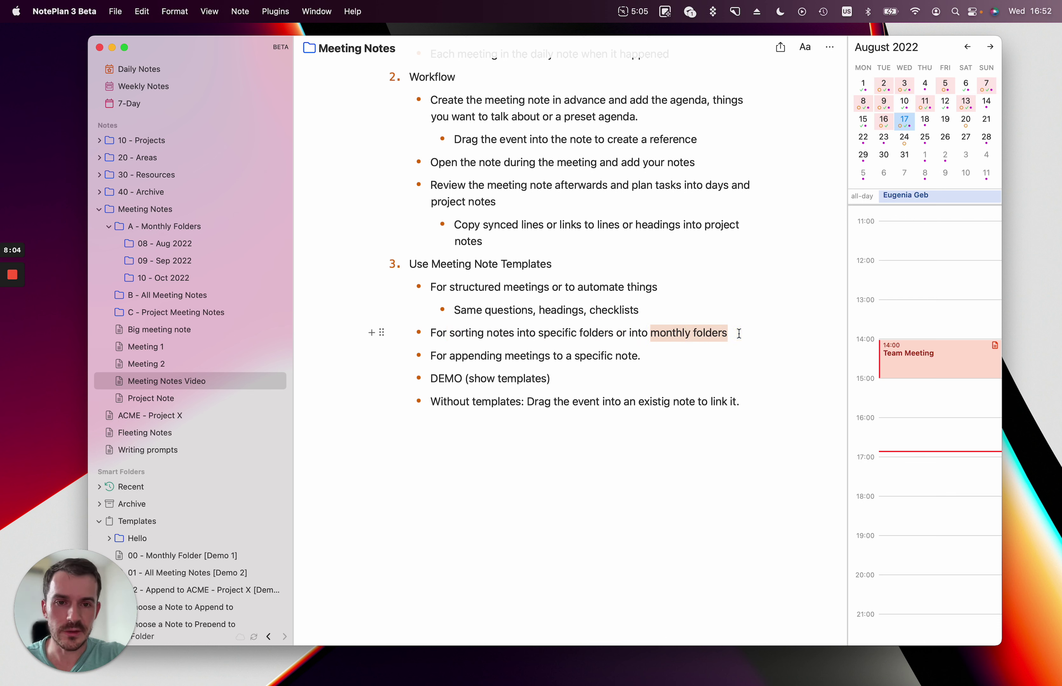
{"action": "left_click", "coordinate": [566, 356]}
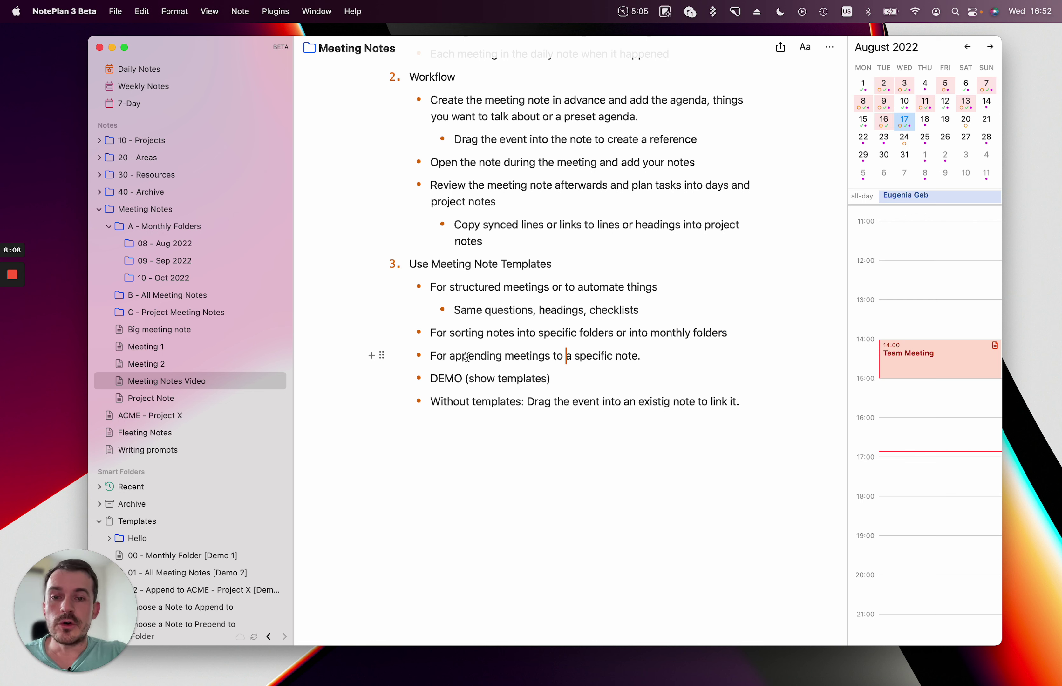
{"action": "left_click_drag", "start_coordinate": [467, 356], "coordinate": [578, 357]}
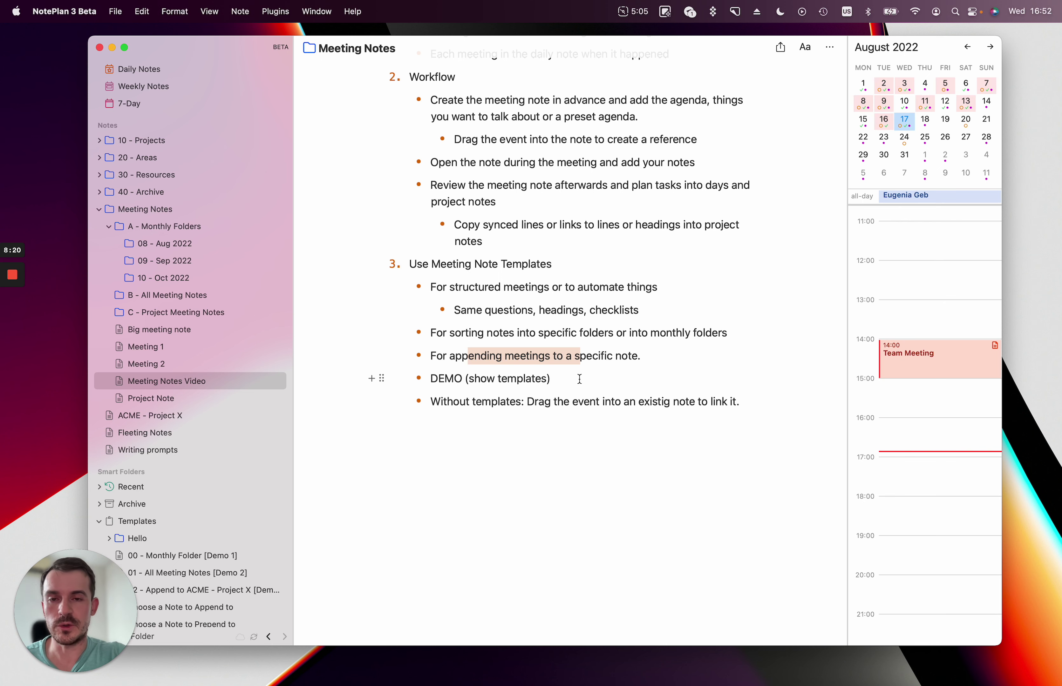
{"action": "scroll", "coordinate": [577, 378], "scroll_direction": "up", "scroll_amount": 3}
{"action": "scroll", "coordinate": [577, 378], "scroll_direction": "down", "scroll_amount": 3}
{"action": "left_click", "coordinate": [572, 379]}
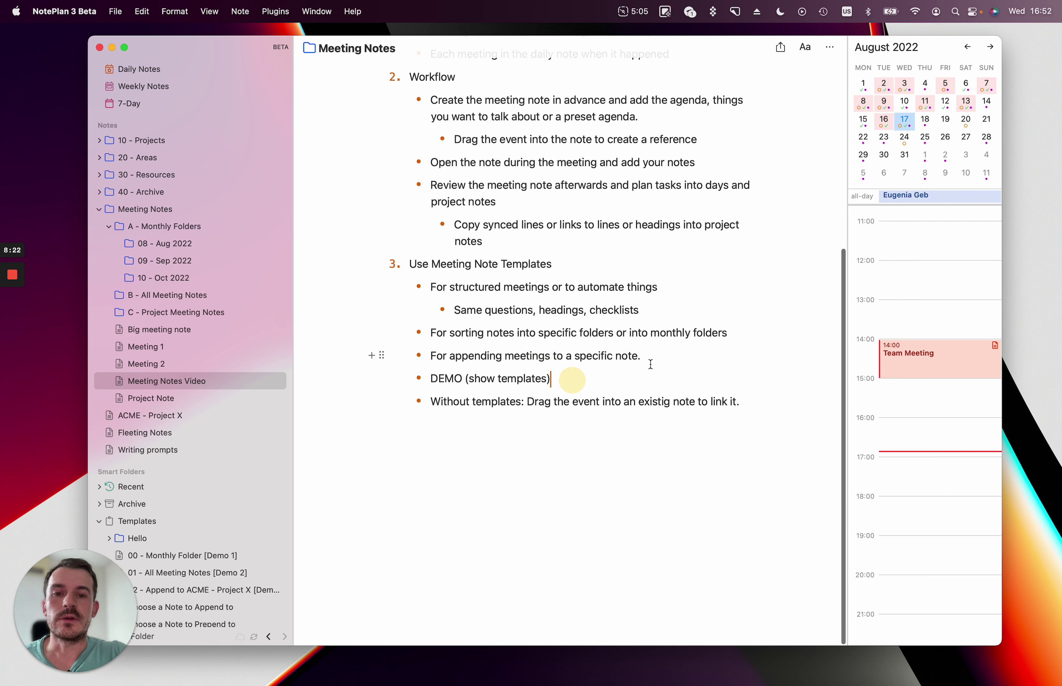
{"action": "left_click_drag", "start_coordinate": [641, 357], "coordinate": [382, 288]}
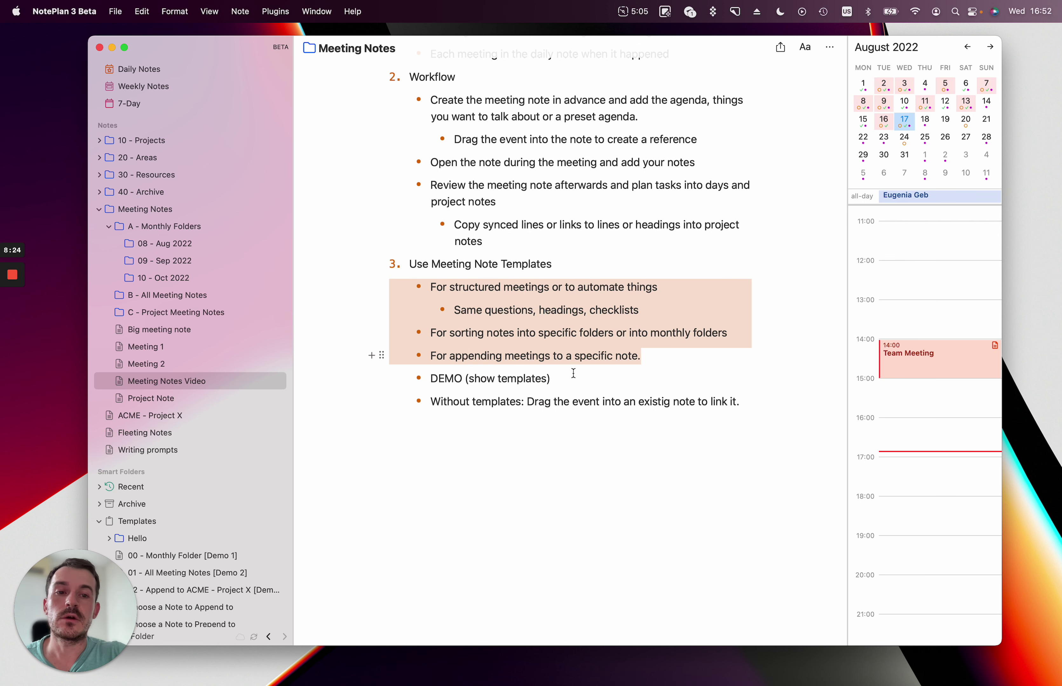
{"action": "left_click", "coordinate": [607, 359]}
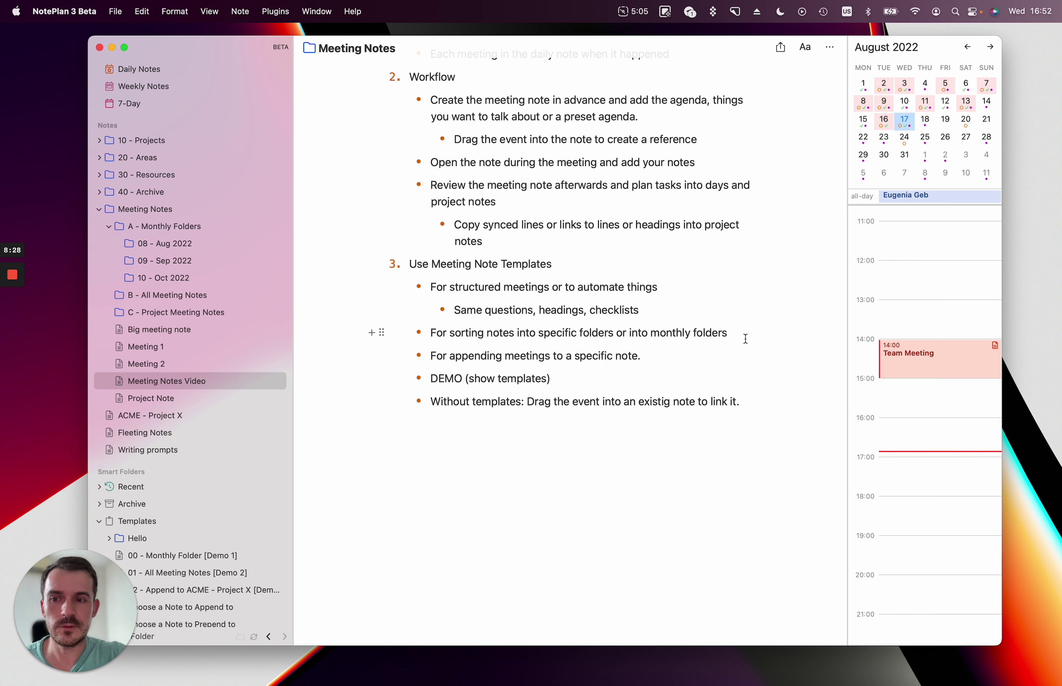
{"action": "scroll", "coordinate": [743, 338], "scroll_direction": "up", "scroll_amount": 2}
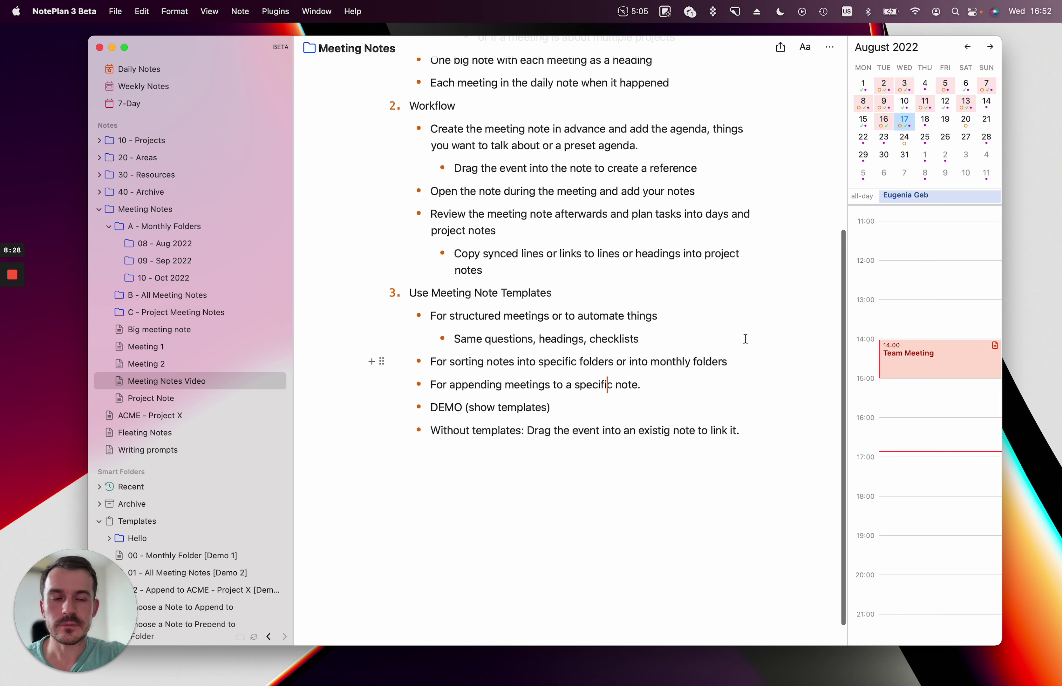
Generate a Team Meeting - 17th note from the Team Meeting event using 00 - Monthly Folder [Demo 1].
{"action": "right_click", "coordinate": [914, 363]}
{"action": "mouse_move", "coordinate": [930, 370]}
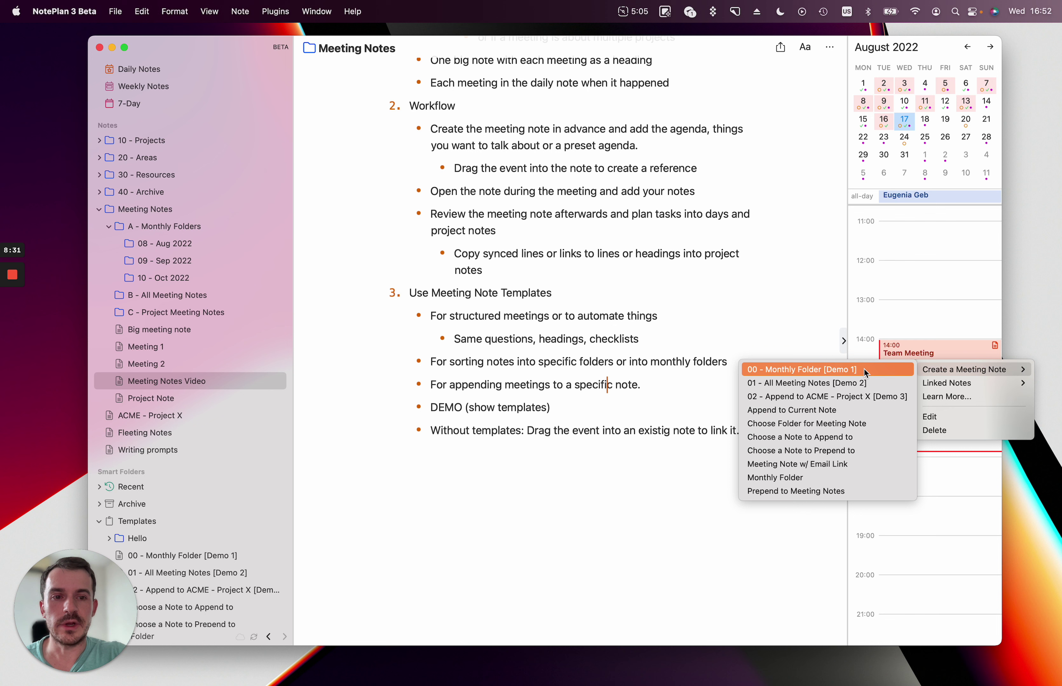
{"action": "left_click", "coordinate": [784, 372]}
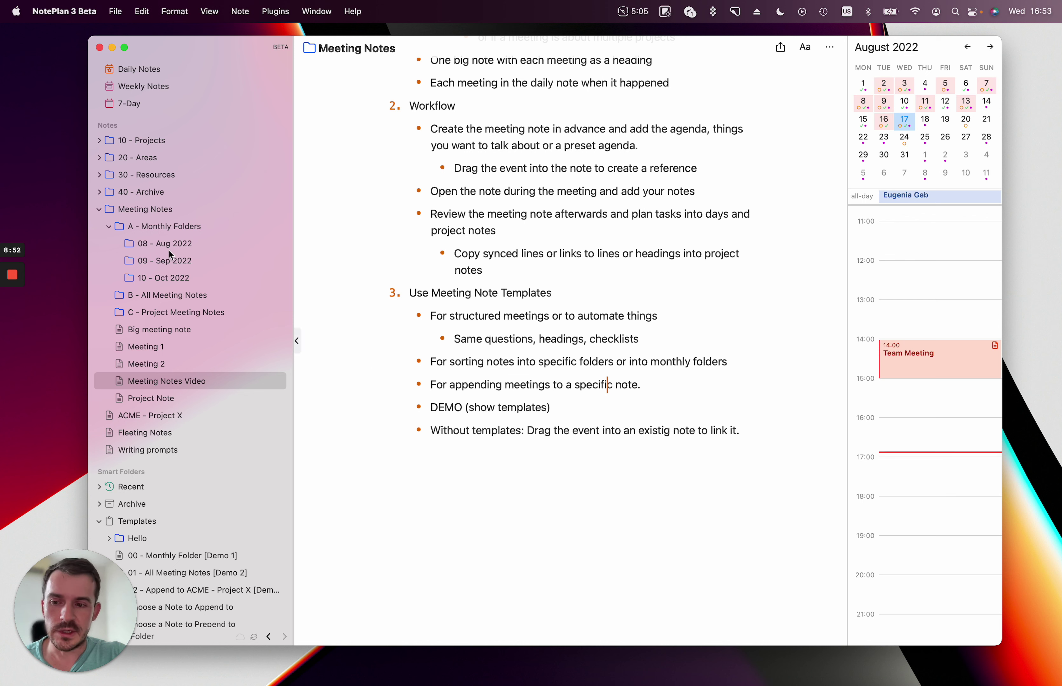
{"action": "right_click", "coordinate": [959, 357]}
{"action": "mouse_move", "coordinate": [970, 361]}
{"action": "left_click", "coordinate": [840, 367]}
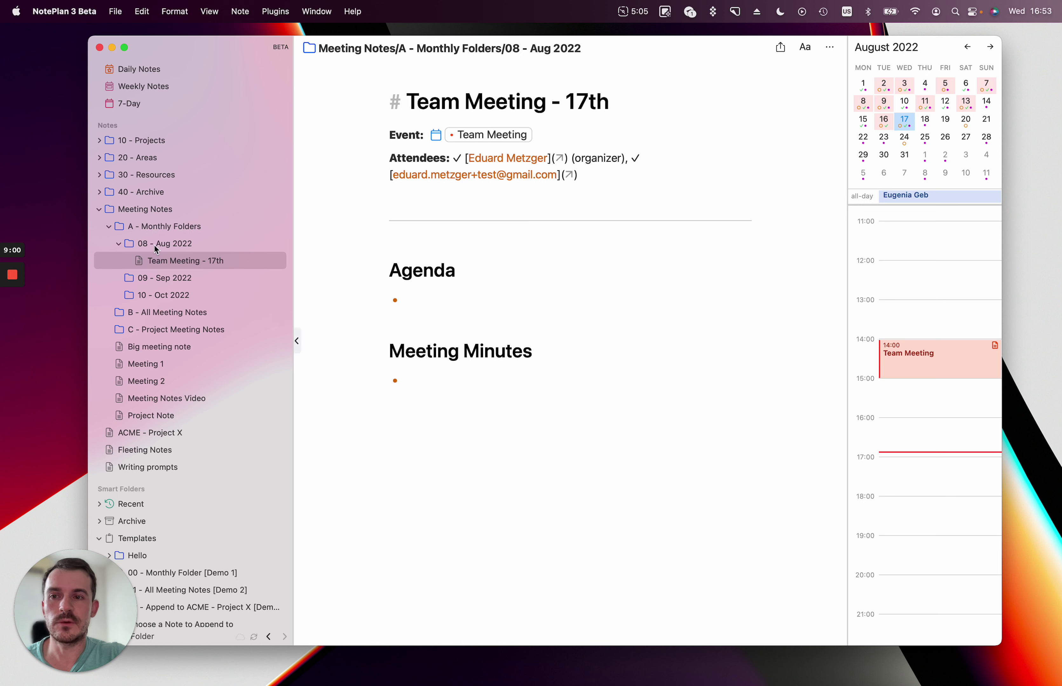
{"action": "double_click", "coordinate": [449, 102]}
{"action": "left_click_drag", "start_coordinate": [459, 102], "coordinate": [547, 102]}
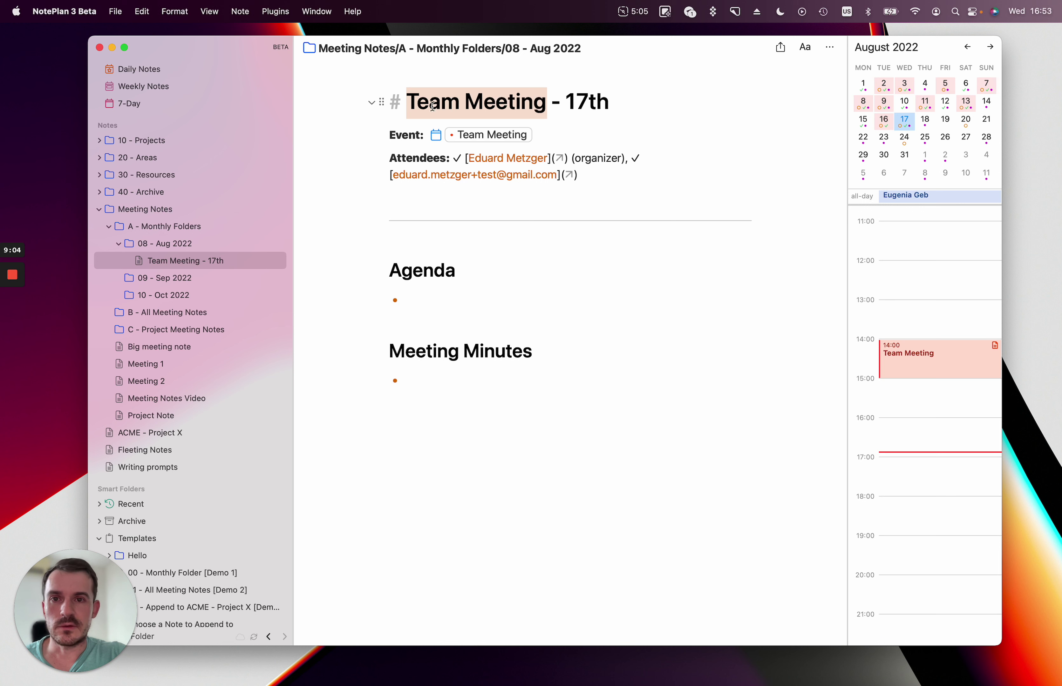
{"action": "left_click", "coordinate": [571, 102]}
{"action": "left_click_drag", "start_coordinate": [570, 102], "coordinate": [623, 102]}
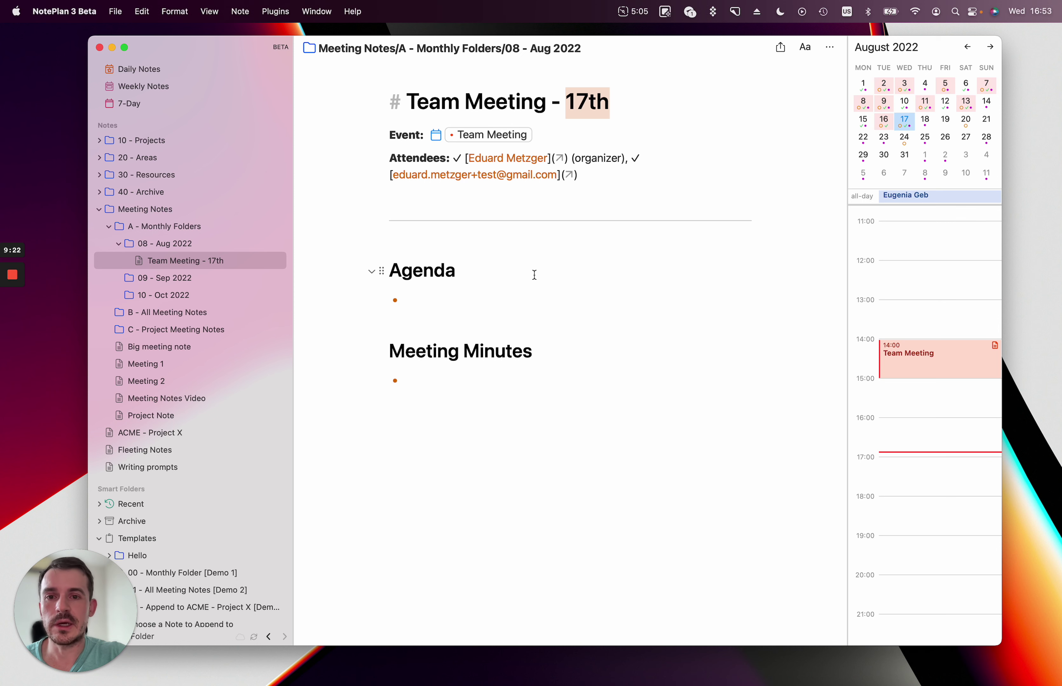
{"action": "left_click", "coordinate": [435, 271]}
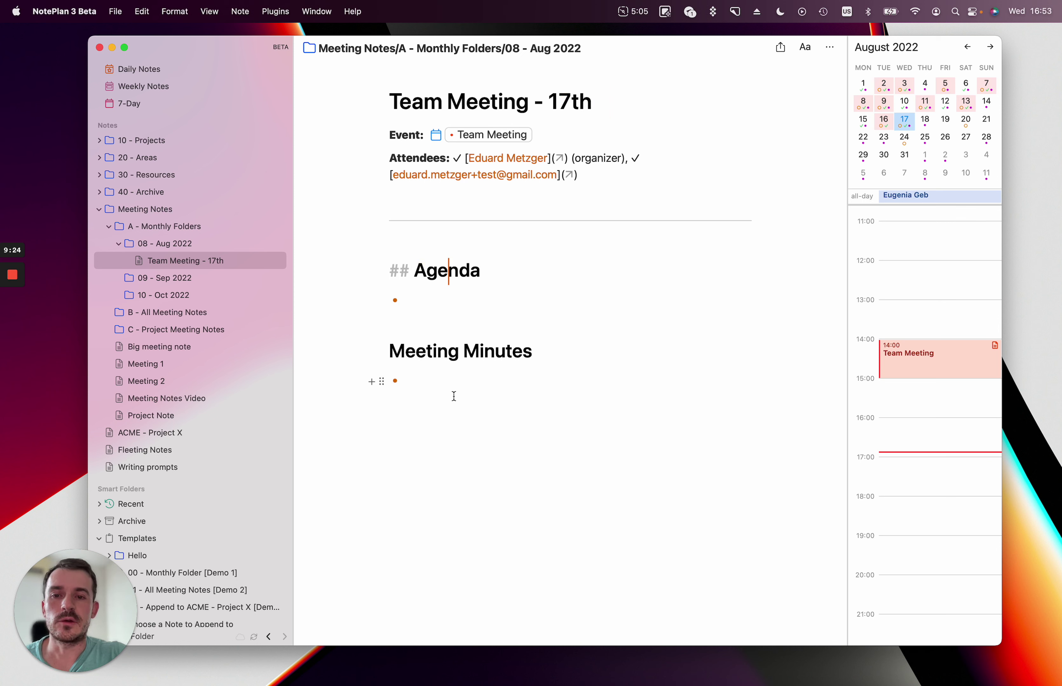
{"action": "double_click", "coordinate": [448, 271]}
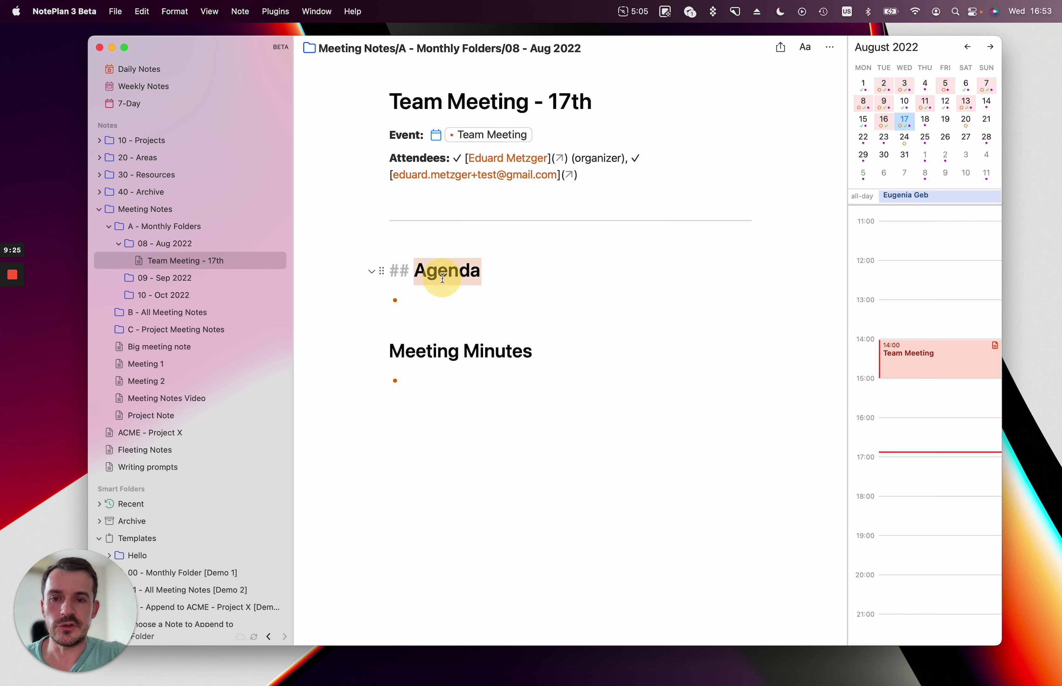
{"action": "double_click", "coordinate": [448, 351]}
{"action": "left_click", "coordinate": [564, 438]}
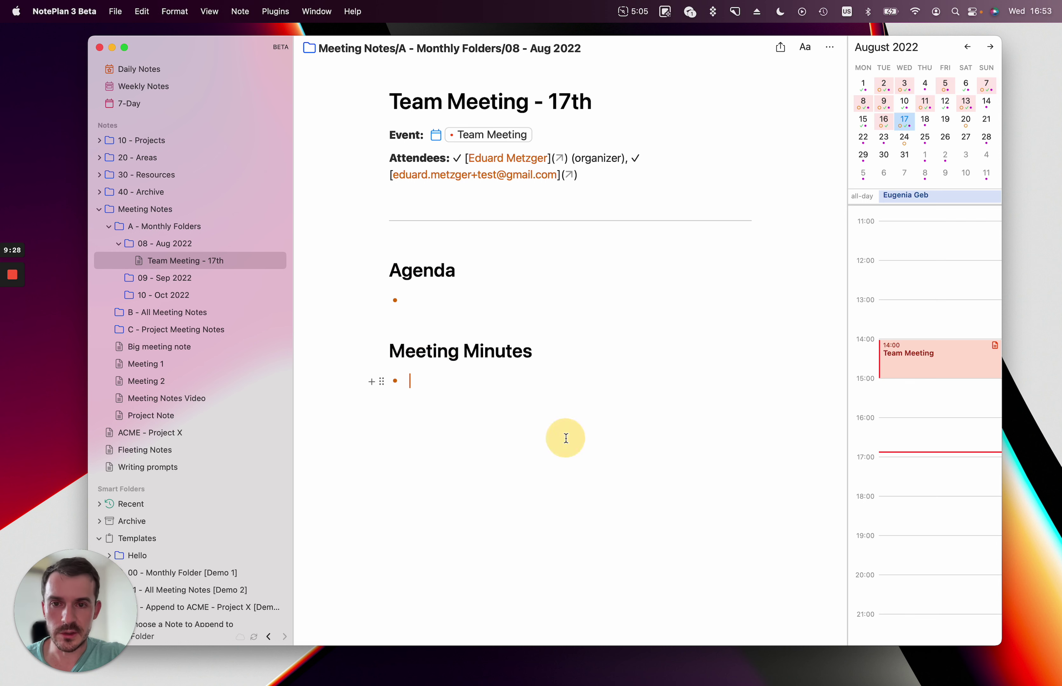
{"action": "scroll", "coordinate": [239, 476], "scroll_direction": "down", "scroll_amount": 6}
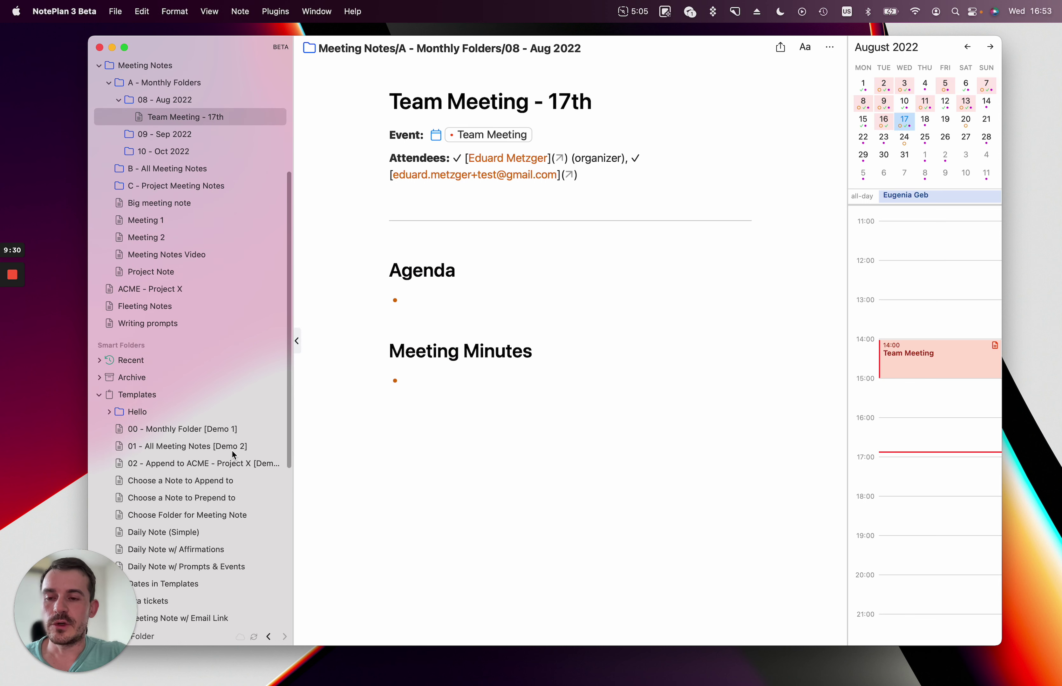
Open the 00 - Monthly Folder [Demo 1] template and highlight its front matter.
{"action": "left_click", "coordinate": [205, 428]}
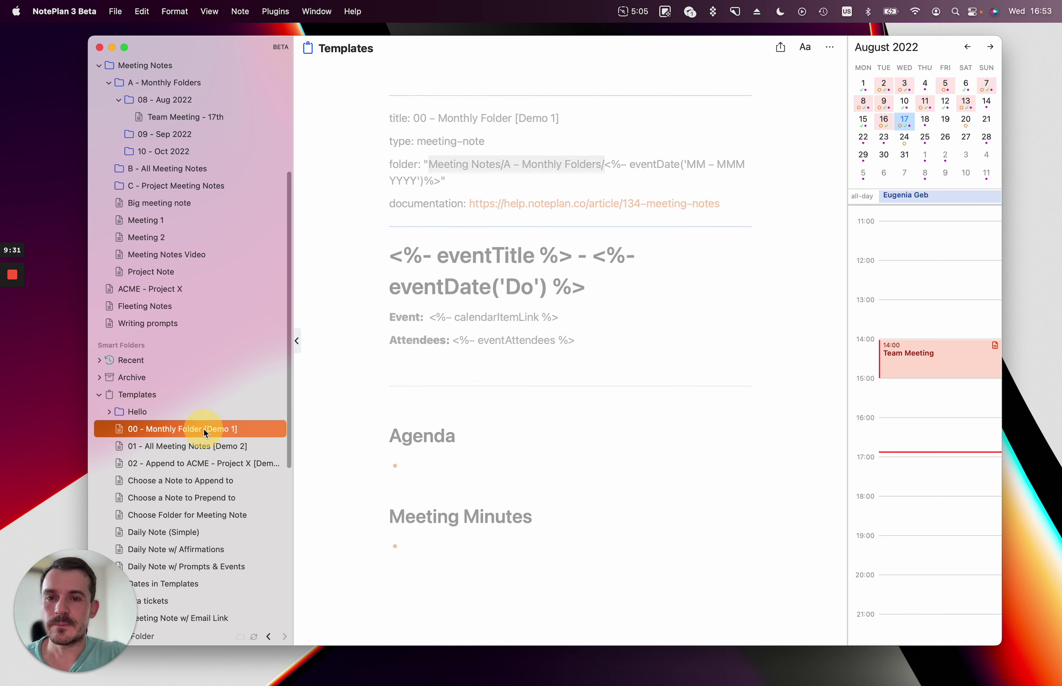
{"action": "left_click", "coordinate": [666, 463]}
{"action": "scroll", "coordinate": [666, 463], "scroll_direction": "up", "scroll_amount": 1}
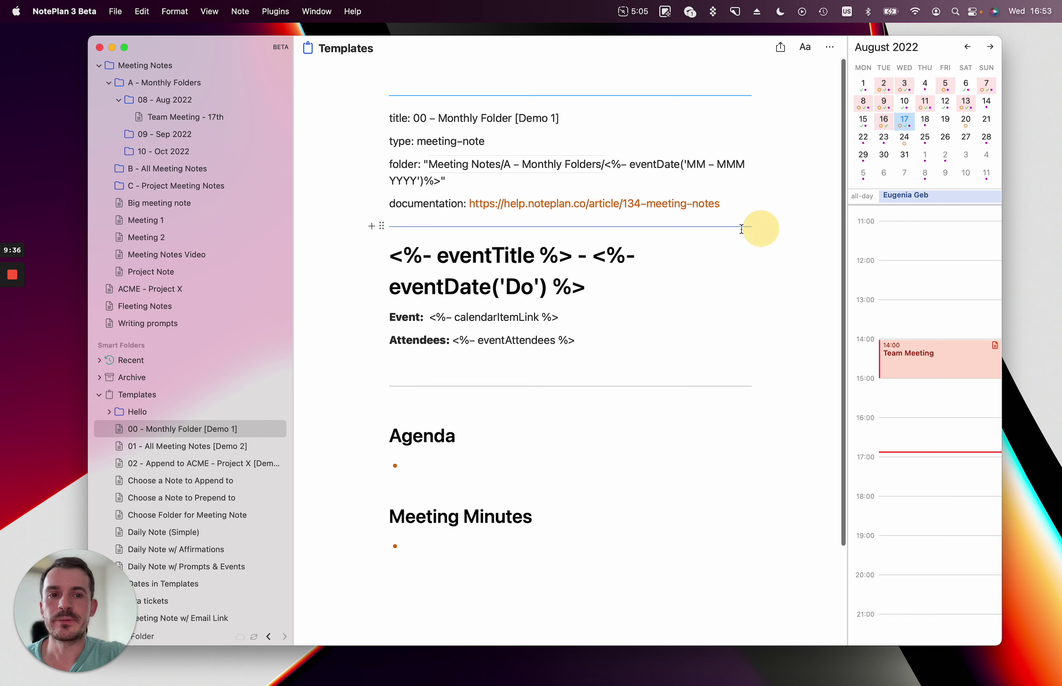
{"action": "left_click_drag", "start_coordinate": [742, 228], "coordinate": [372, 107]}
{"action": "left_click", "coordinate": [673, 475]}
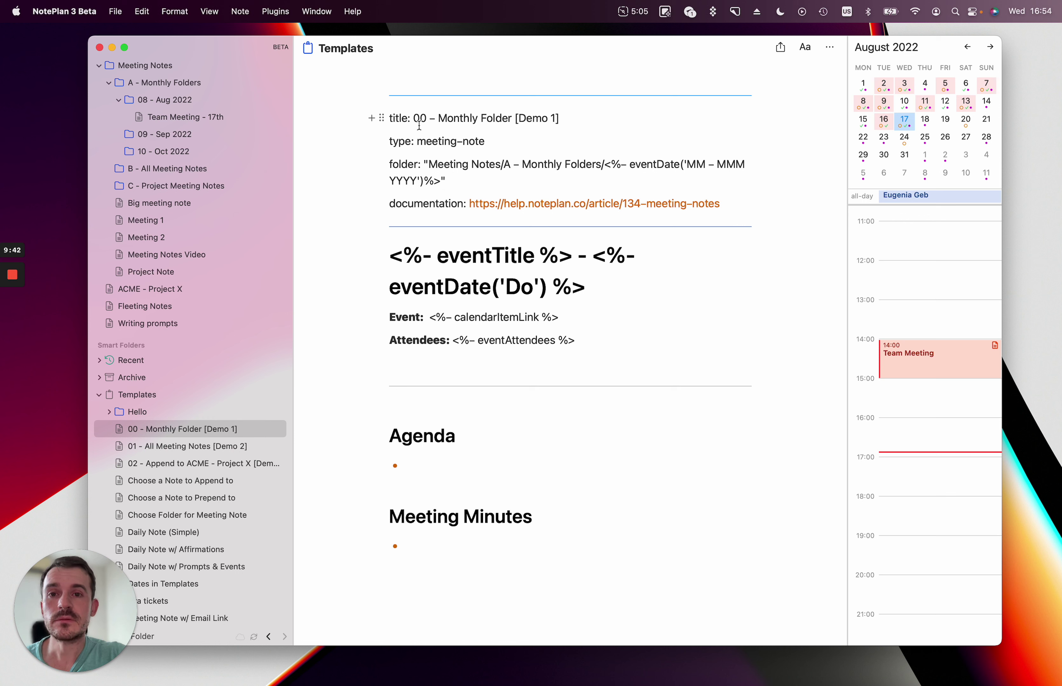
Highlight the template's title, the folder path's MM/MMM/YYYY date tokens, and the documentation link.
{"action": "left_click", "coordinate": [412, 119]}
{"action": "left_click_drag", "start_coordinate": [412, 119], "coordinate": [557, 119]}
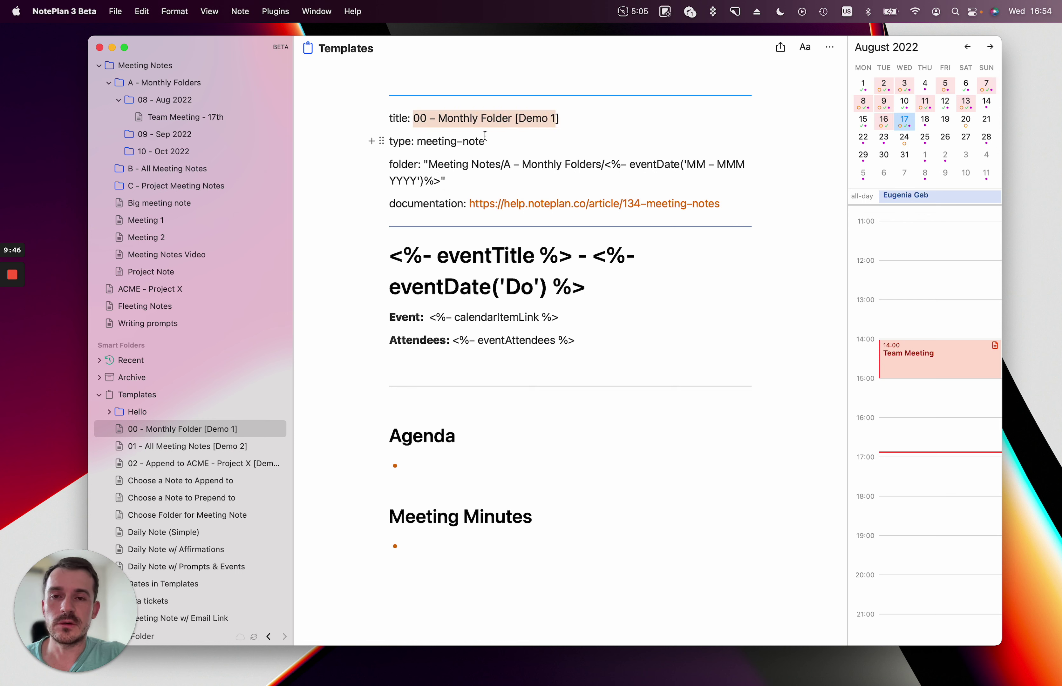
{"action": "left_click_drag", "start_coordinate": [422, 164], "coordinate": [696, 171]}
{"action": "left_click", "coordinate": [459, 165]}
{"action": "left_click", "coordinate": [628, 164]}
{"action": "double_click", "coordinate": [692, 166]}
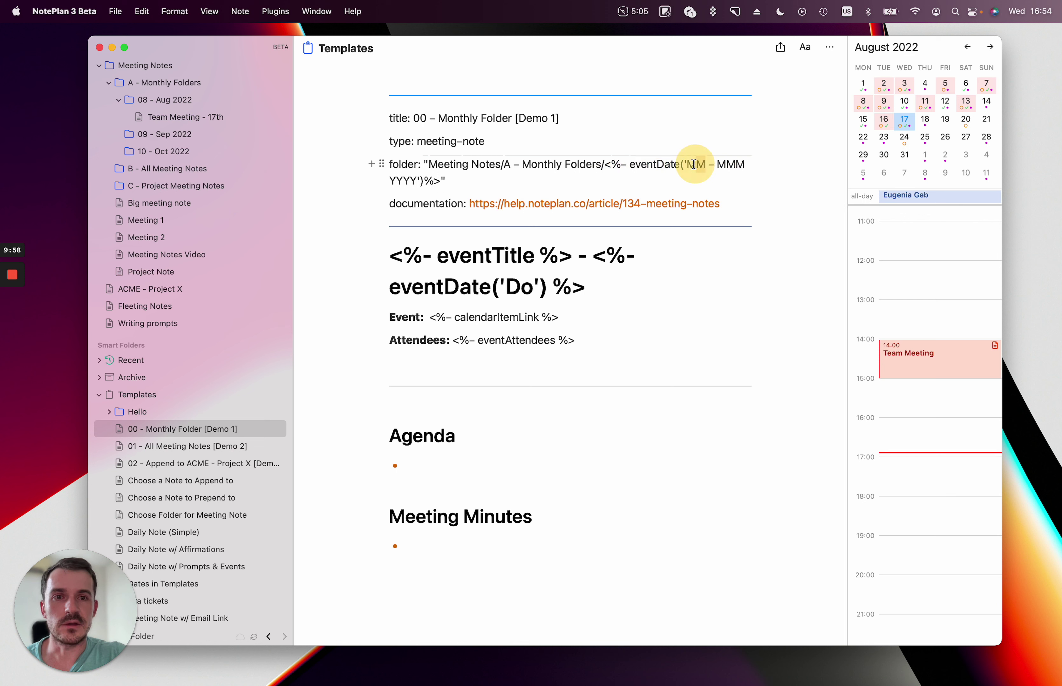
{"action": "left_click_drag", "start_coordinate": [736, 164], "coordinate": [744, 164]}
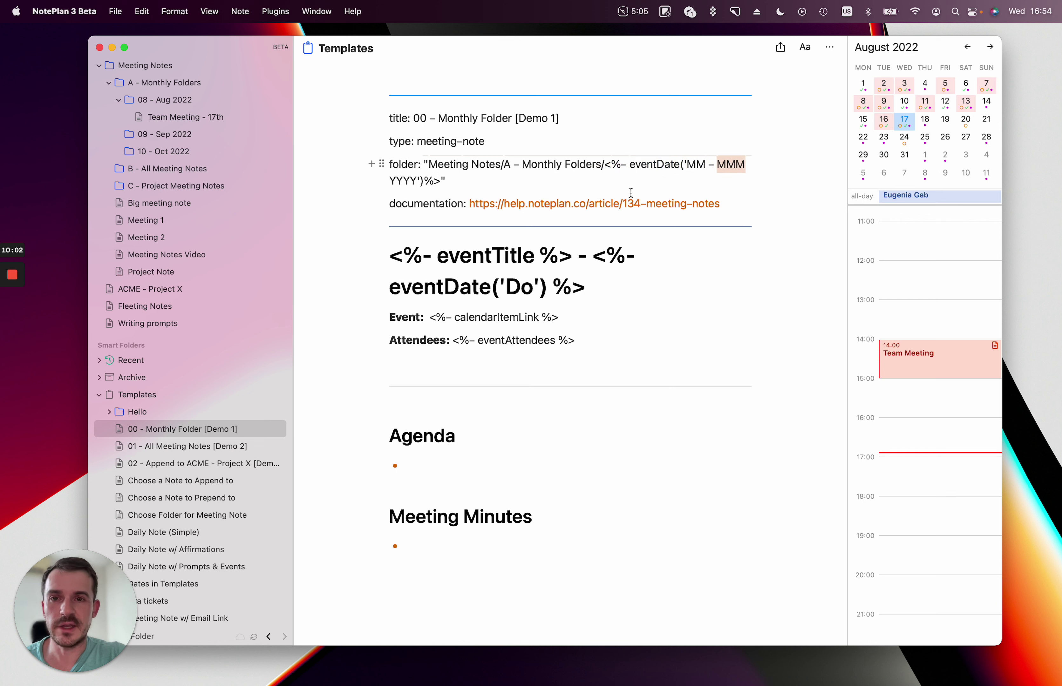
{"action": "double_click", "coordinate": [411, 180]}
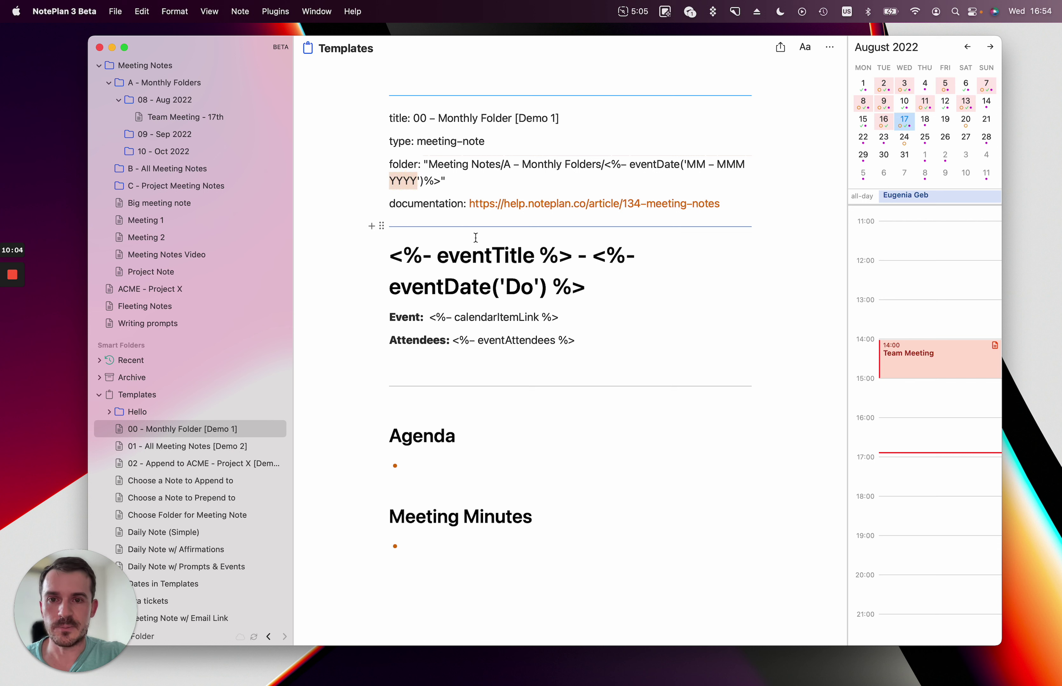
{"action": "left_click_drag", "start_coordinate": [406, 206], "coordinate": [725, 204]}
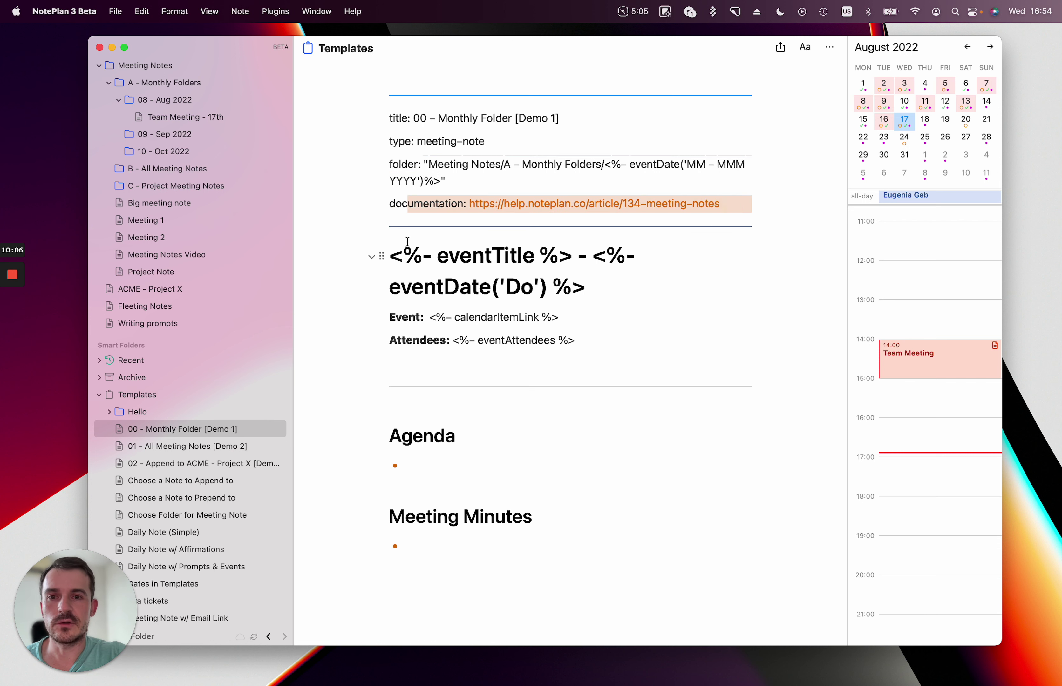
Highlight the eventTitle heading, calendarItemLink and eventAttendees placeholders, and the Agenda and Meeting Minutes block.
{"action": "left_click", "coordinate": [461, 264]}
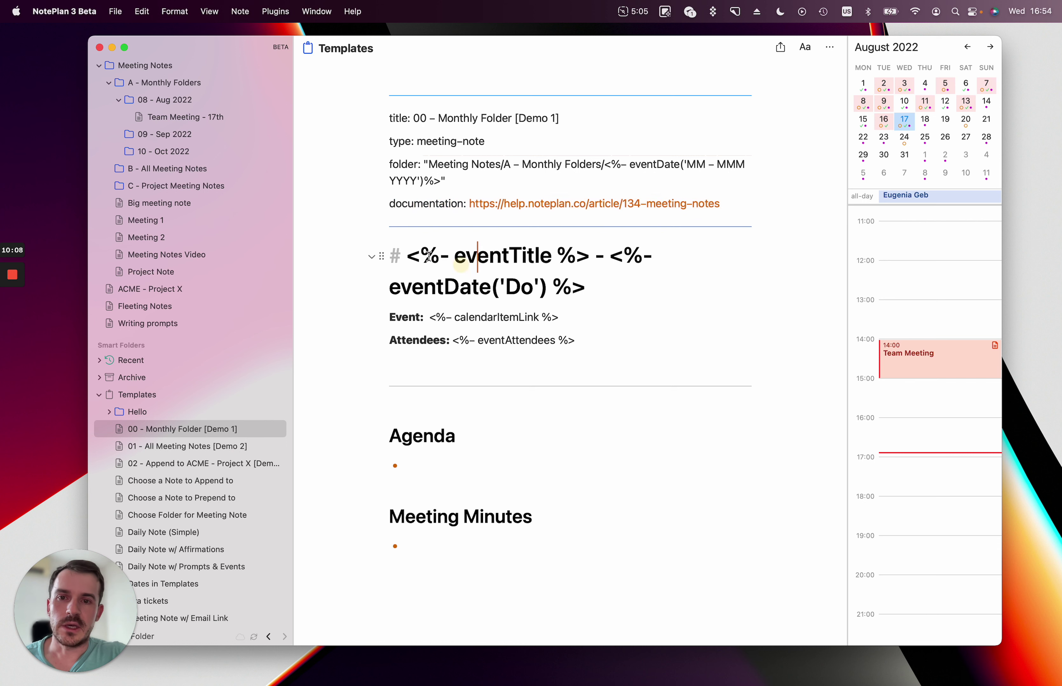
{"action": "left_click_drag", "start_coordinate": [402, 255], "coordinate": [589, 249]}
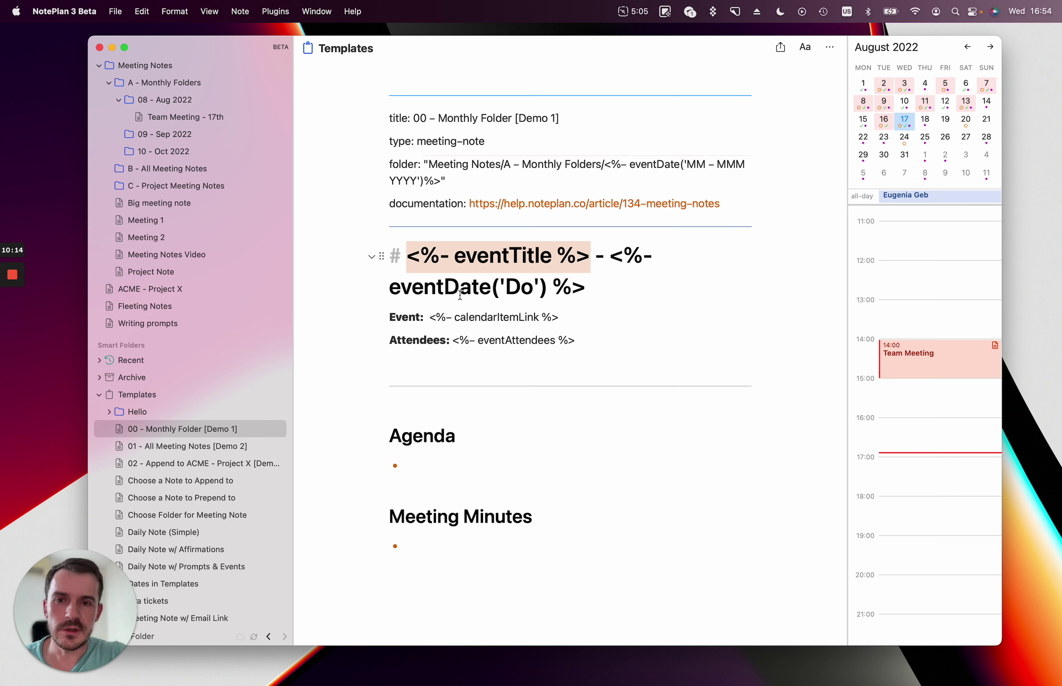
{"action": "left_click", "coordinate": [416, 297]}
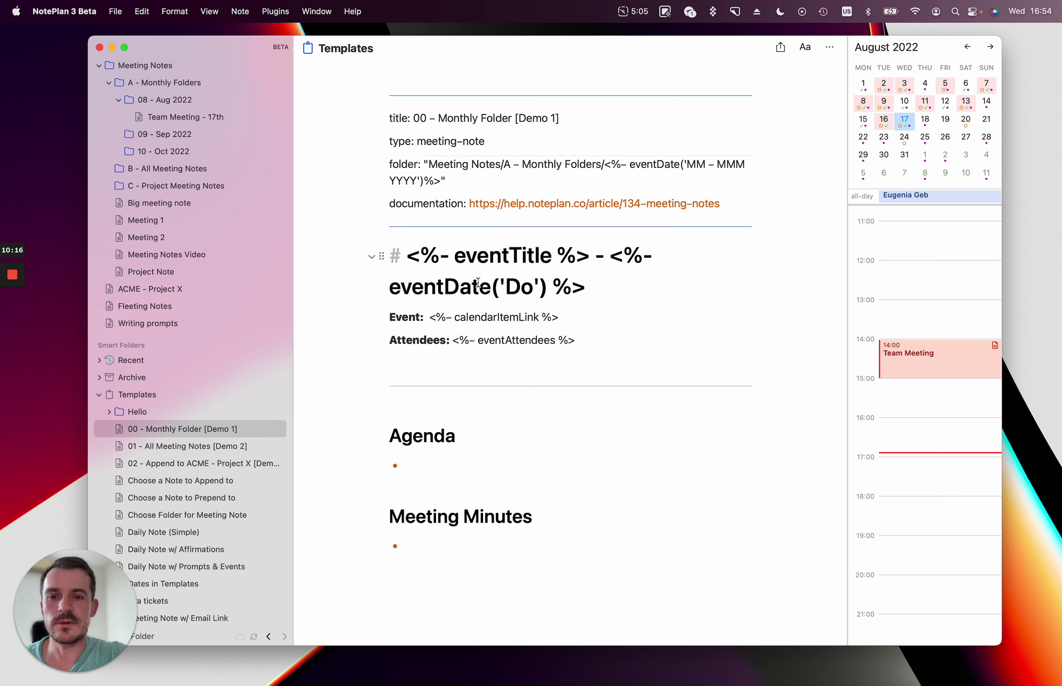
{"action": "left_click_drag", "start_coordinate": [454, 317], "coordinate": [539, 315]}
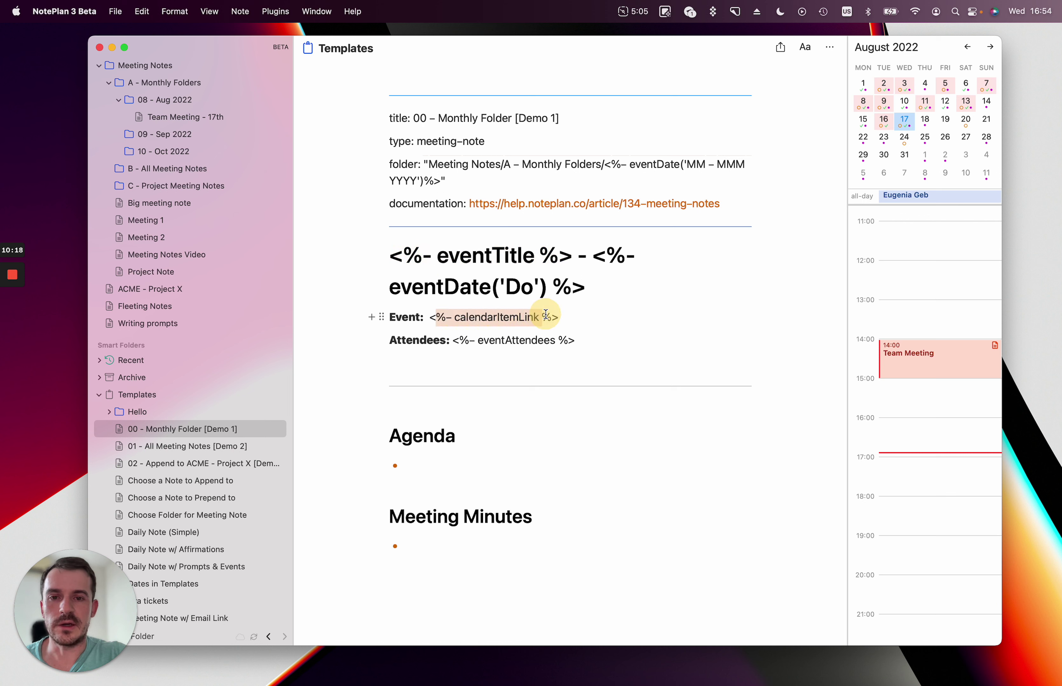
{"action": "left_click_drag", "start_coordinate": [477, 340], "coordinate": [555, 340]}
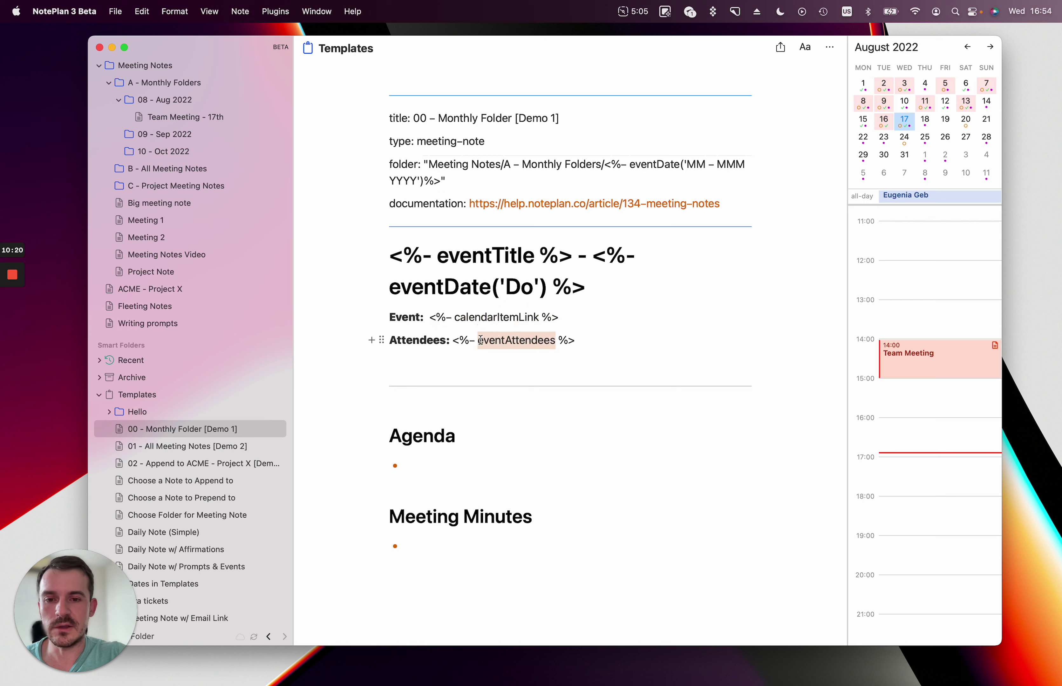
{"action": "left_click_drag", "start_coordinate": [458, 600], "coordinate": [327, 386]}
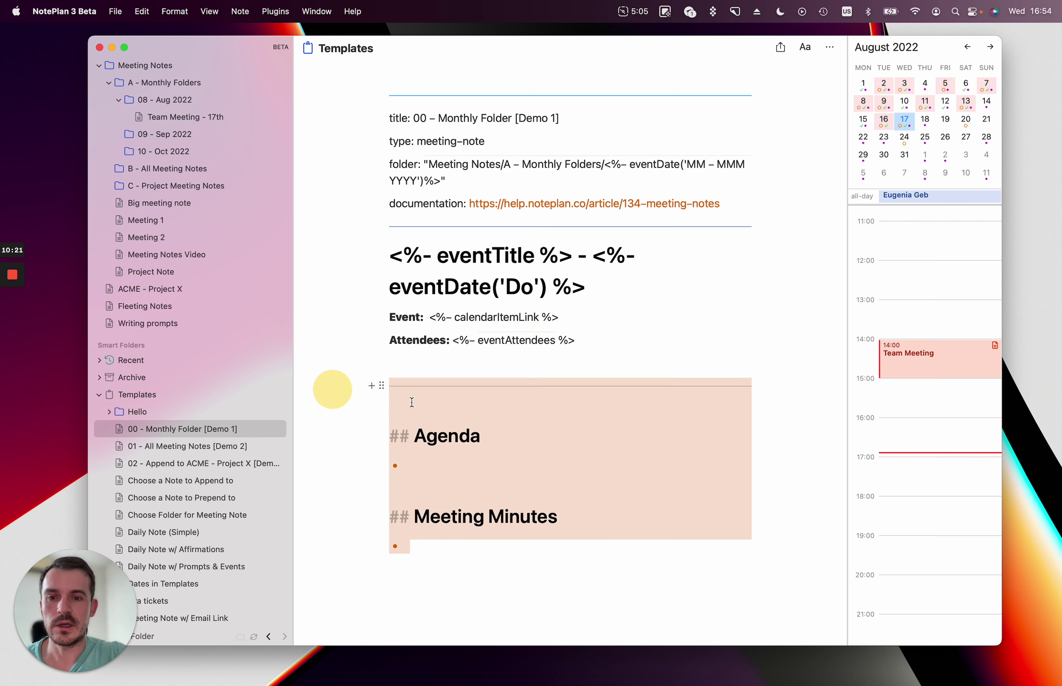
{"action": "left_click", "coordinate": [628, 561]}
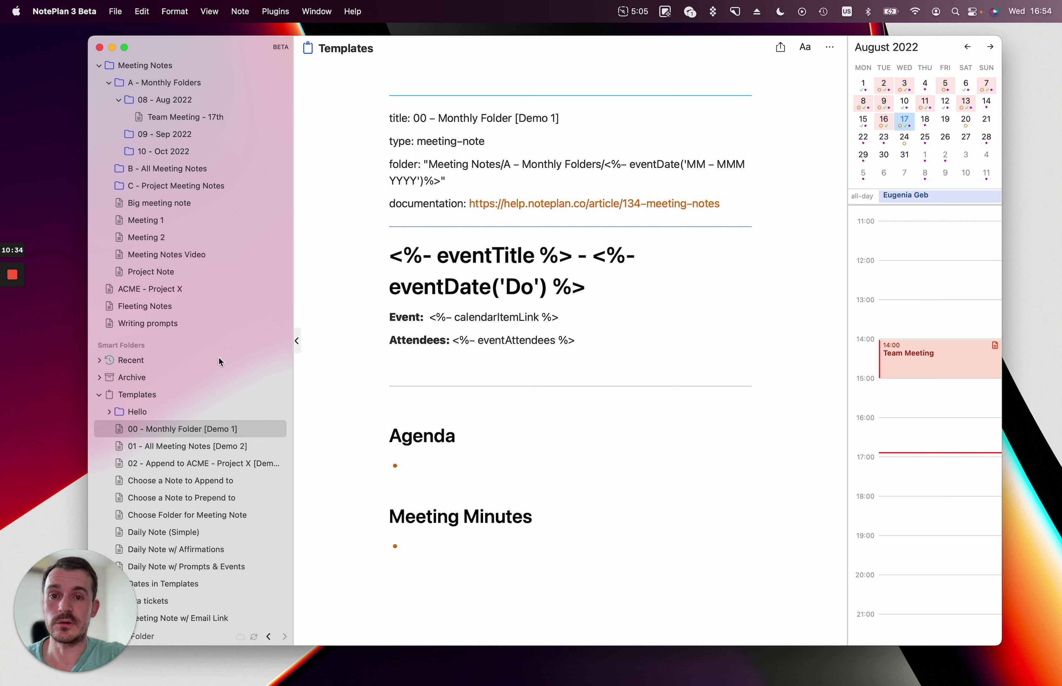
{"action": "scroll", "coordinate": [214, 299], "scroll_direction": "up", "scroll_amount": 4}
{"action": "left_click", "coordinate": [170, 339]}
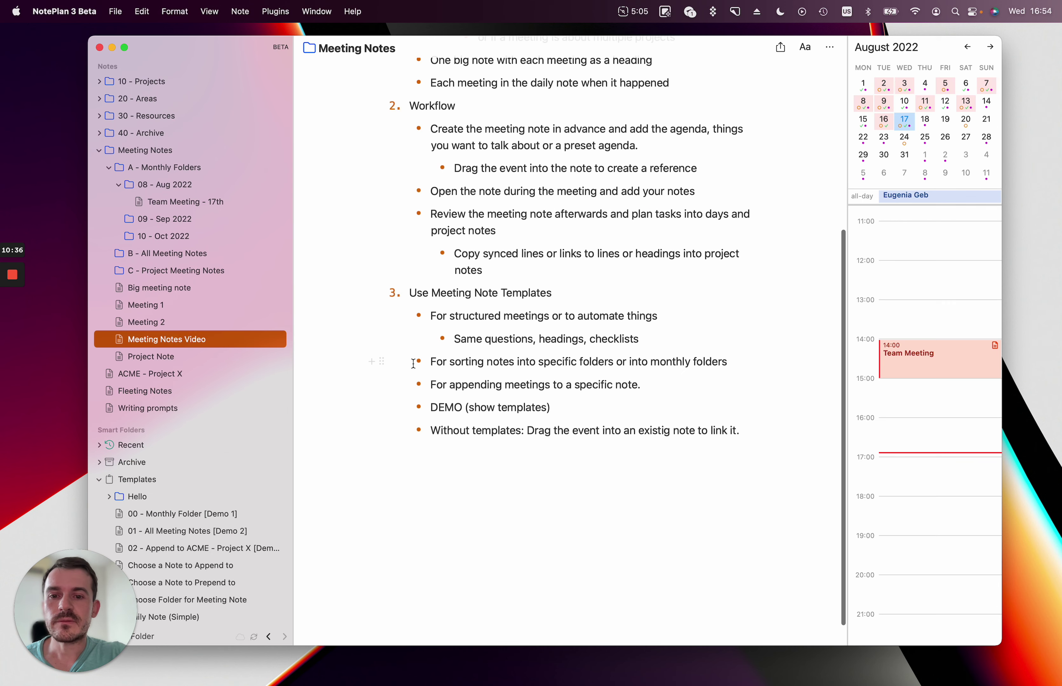
{"action": "right_click", "coordinate": [919, 365]}
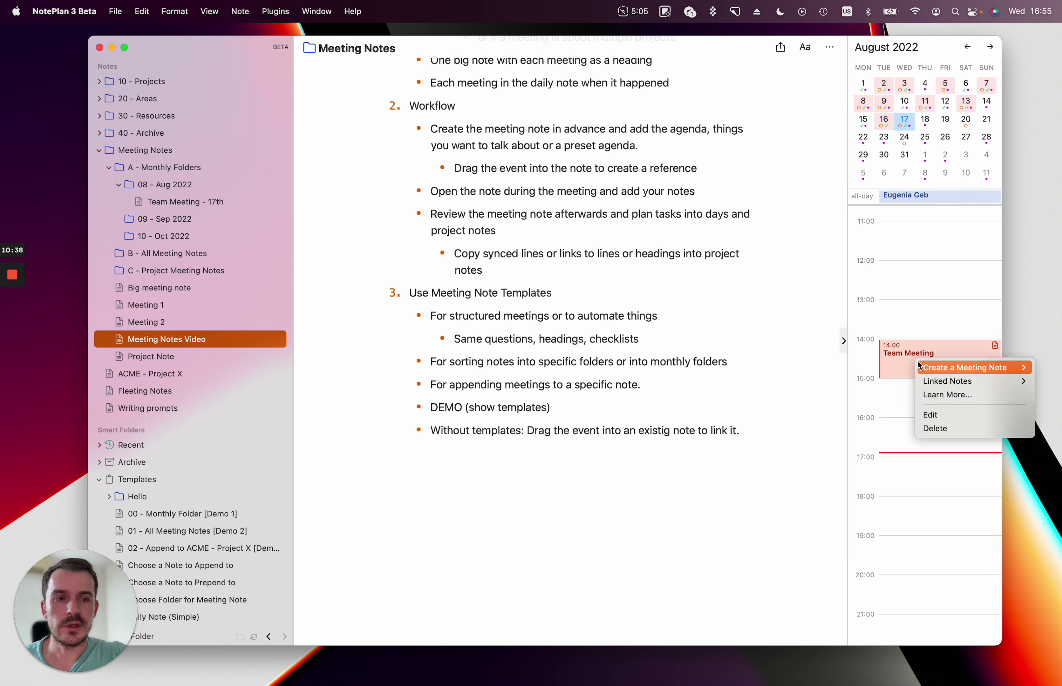
{"action": "mouse_move", "coordinate": [919, 366]}
{"action": "left_click", "coordinate": [847, 383]}
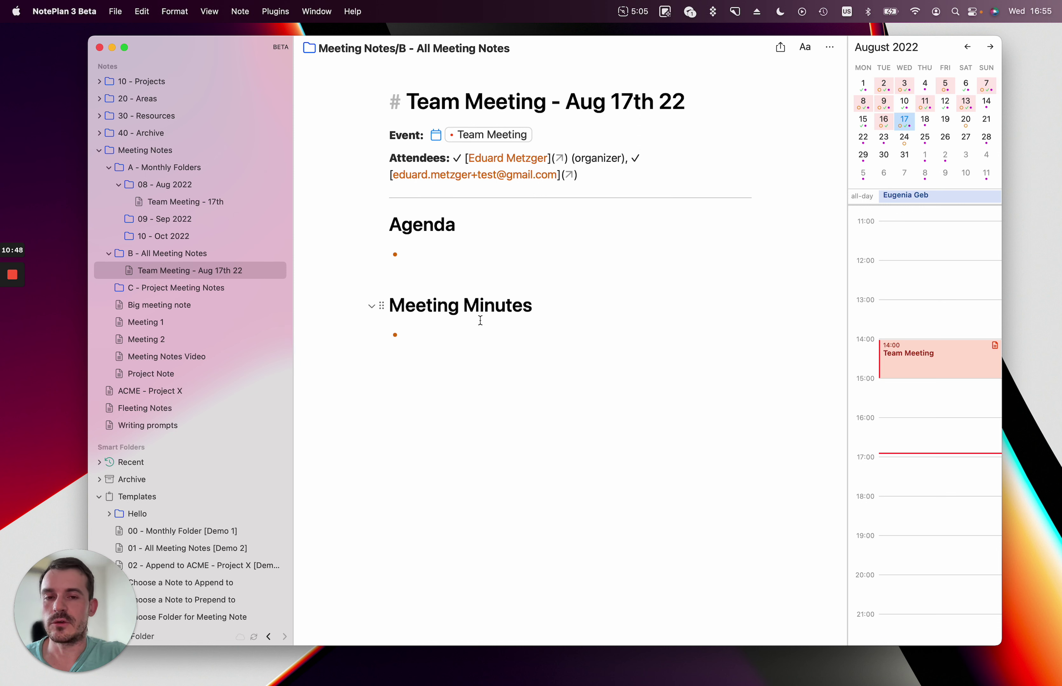
{"action": "left_click", "coordinate": [547, 375]}
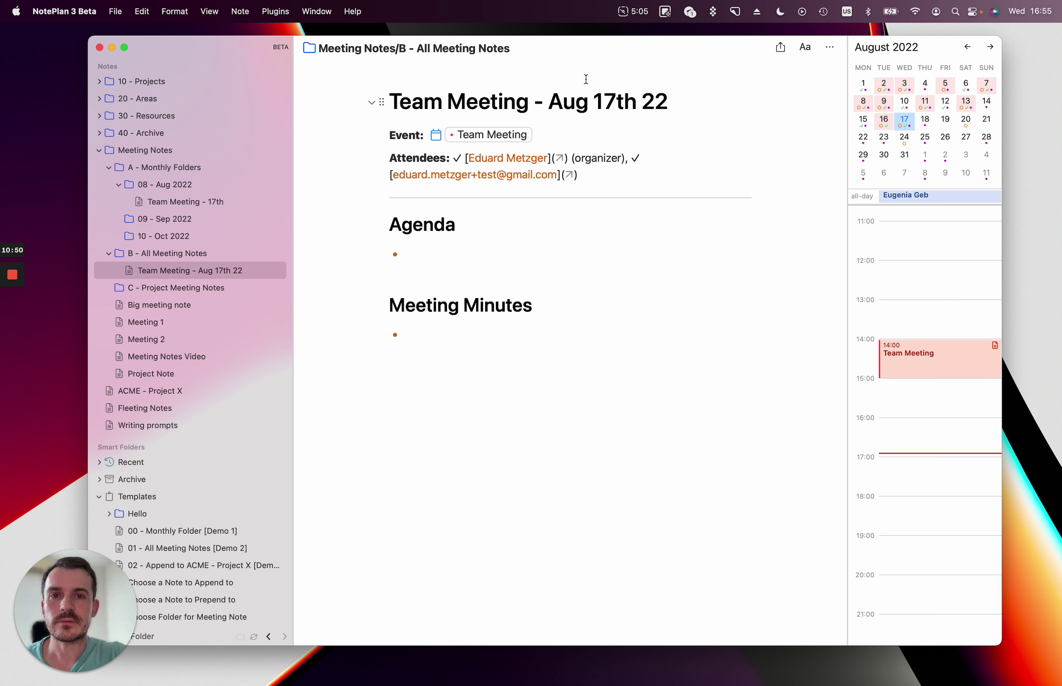
{"action": "double_click", "coordinate": [557, 102]}
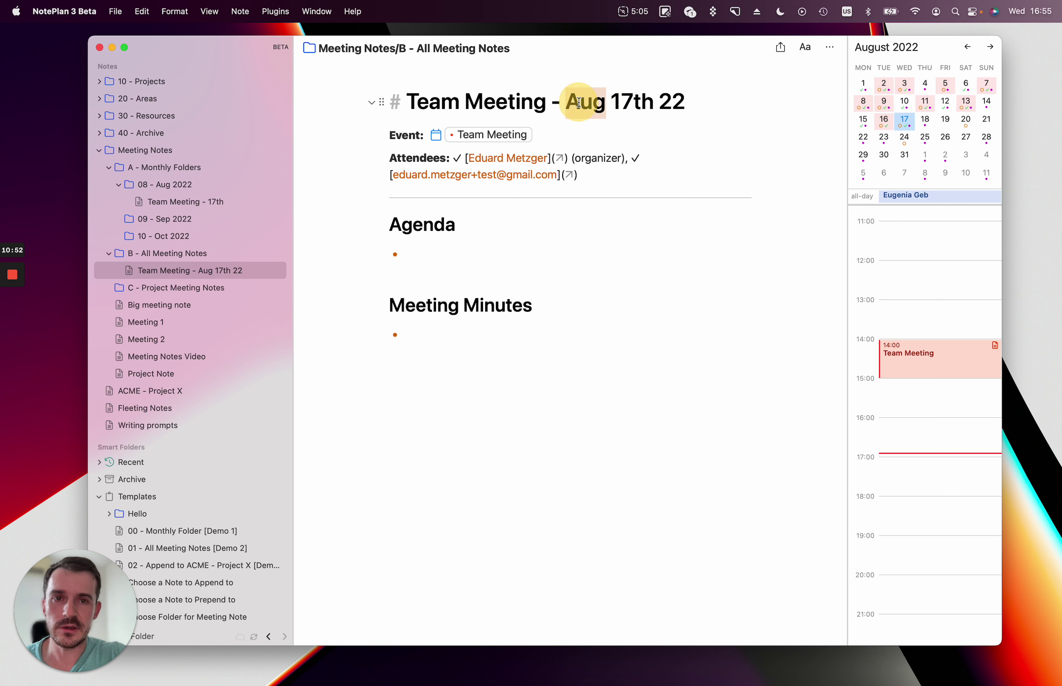
{"action": "double_click", "coordinate": [663, 105]}
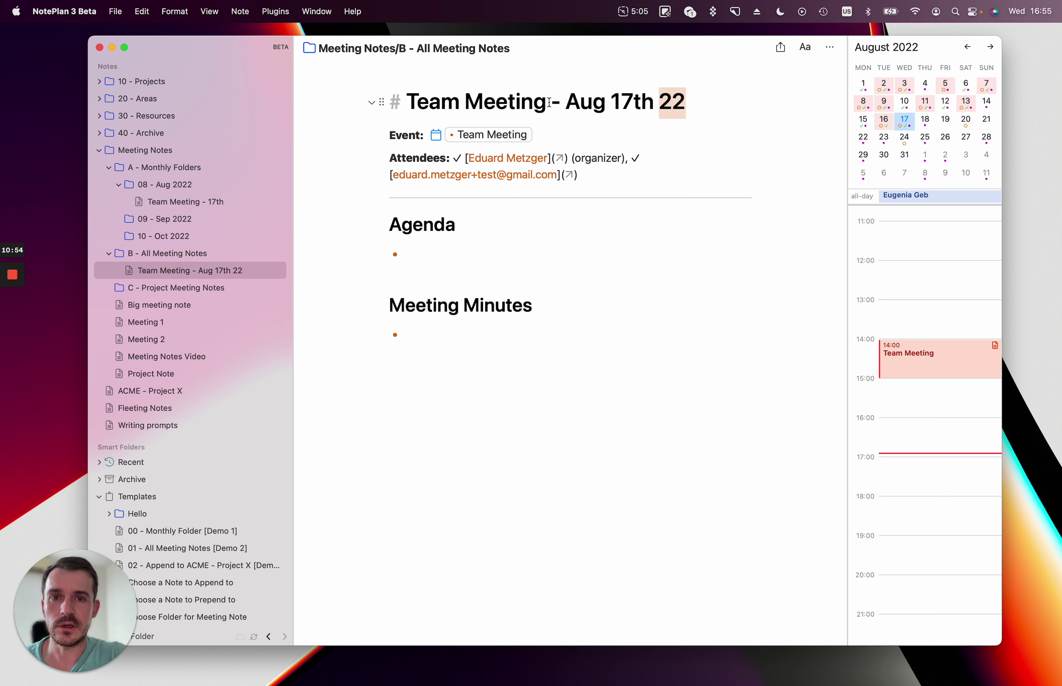
{"action": "left_click_drag", "start_coordinate": [549, 103], "coordinate": [694, 99]}
{"action": "left_click", "coordinate": [603, 361]}
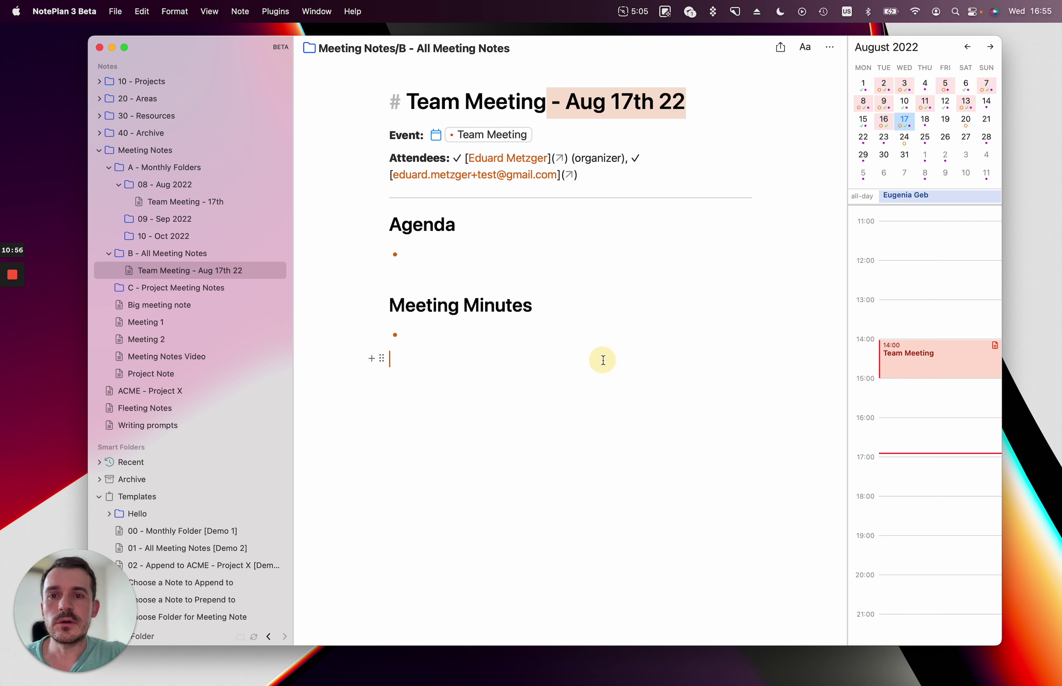
{"action": "left_click_drag", "start_coordinate": [542, 383], "coordinate": [340, 142]}
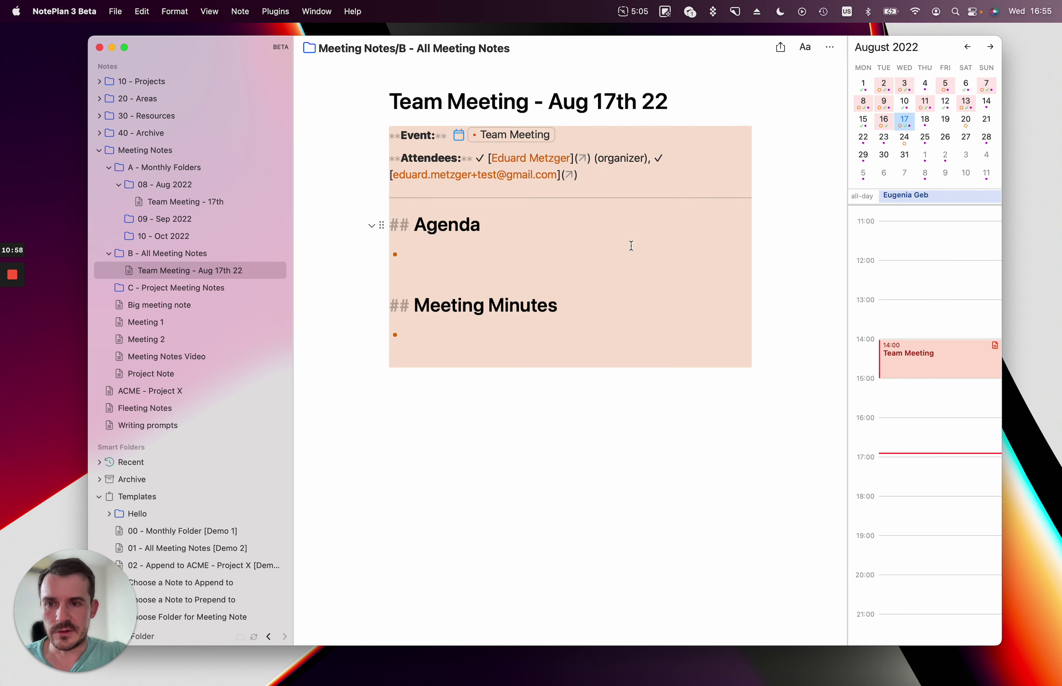
{"action": "left_click", "coordinate": [711, 550]}
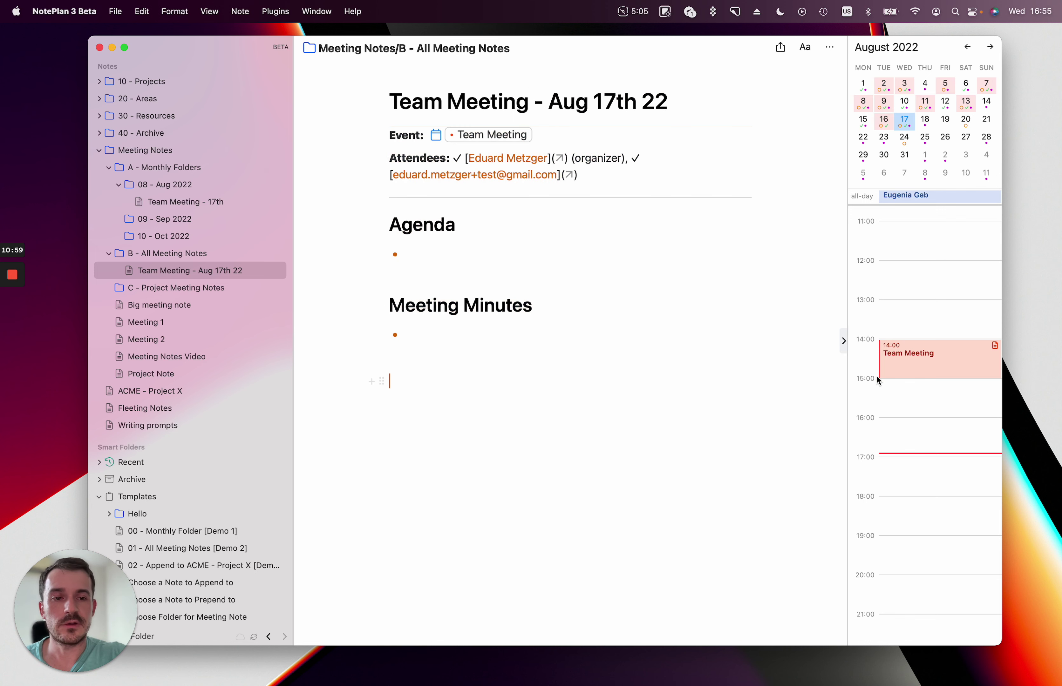
Append a Team Meeting note to ACME - Project X with the 02 - Append to ACME - Project X template.
{"action": "right_click", "coordinate": [908, 354]}
{"action": "left_click", "coordinate": [738, 387]}
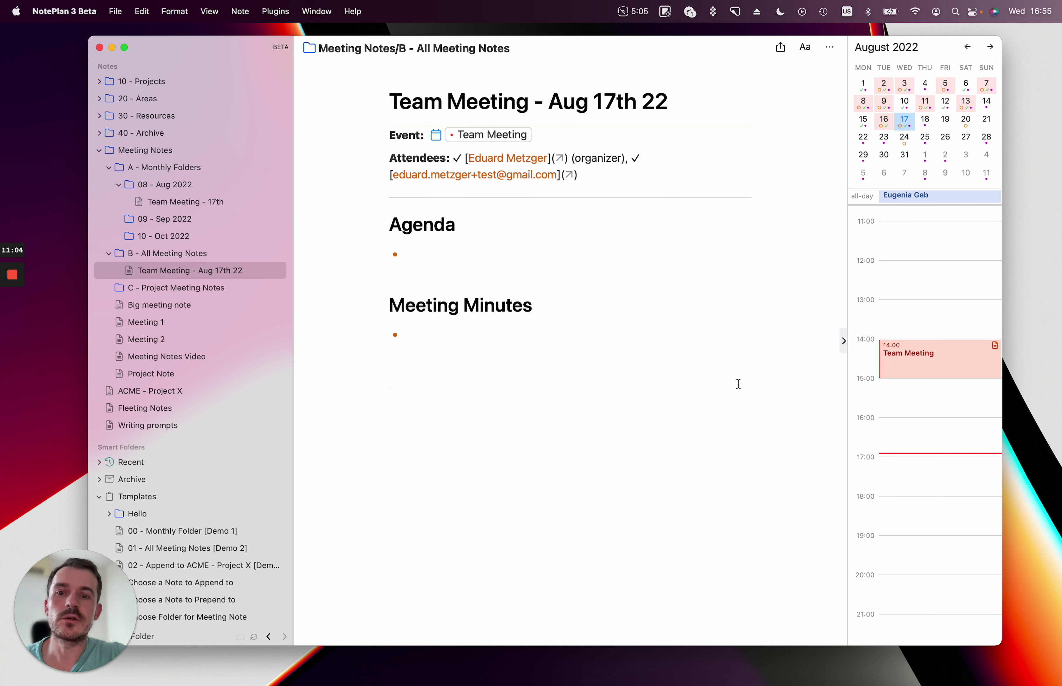
{"action": "right_click", "coordinate": [905, 370]}
{"action": "left_click", "coordinate": [663, 429]}
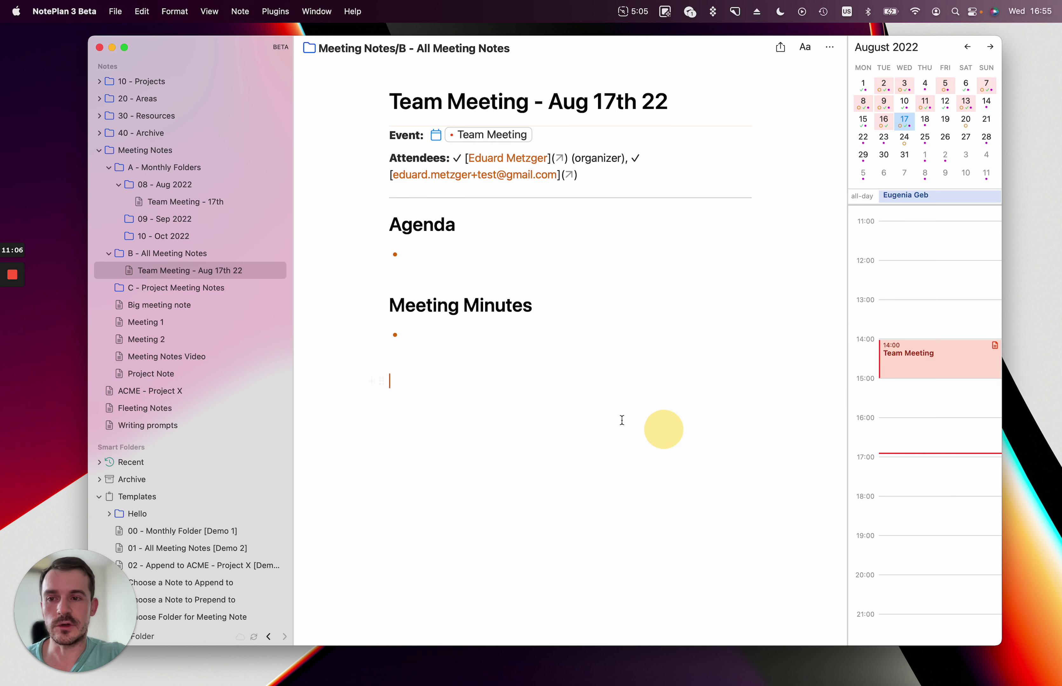
{"action": "right_click", "coordinate": [909, 358]}
{"action": "mouse_move", "coordinate": [910, 360]}
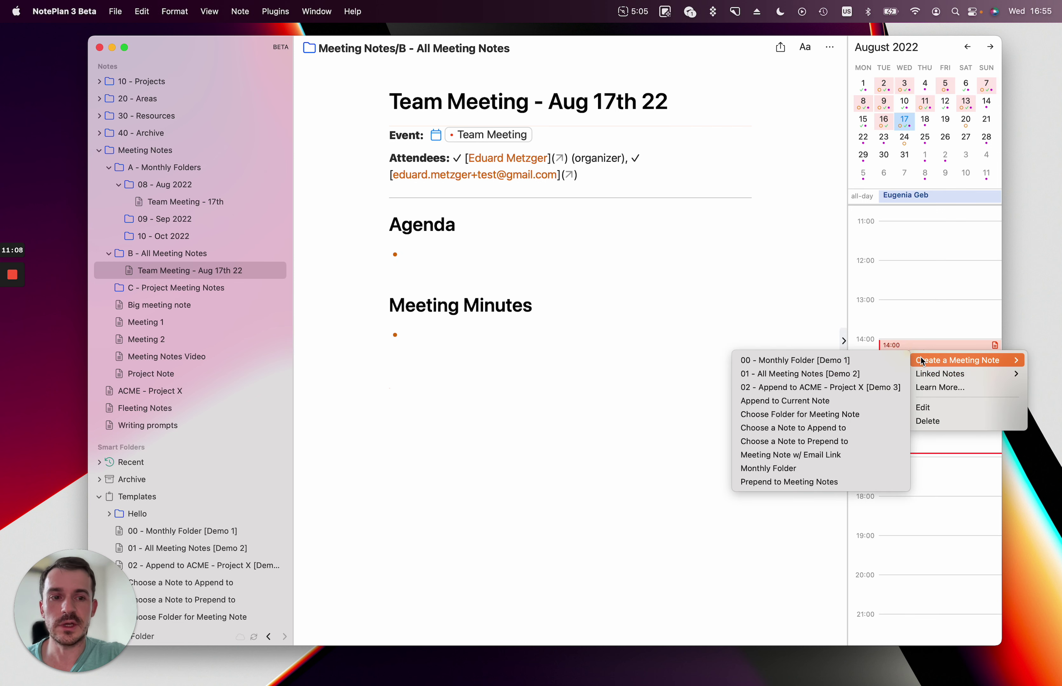
{"action": "left_click", "coordinate": [830, 392]}
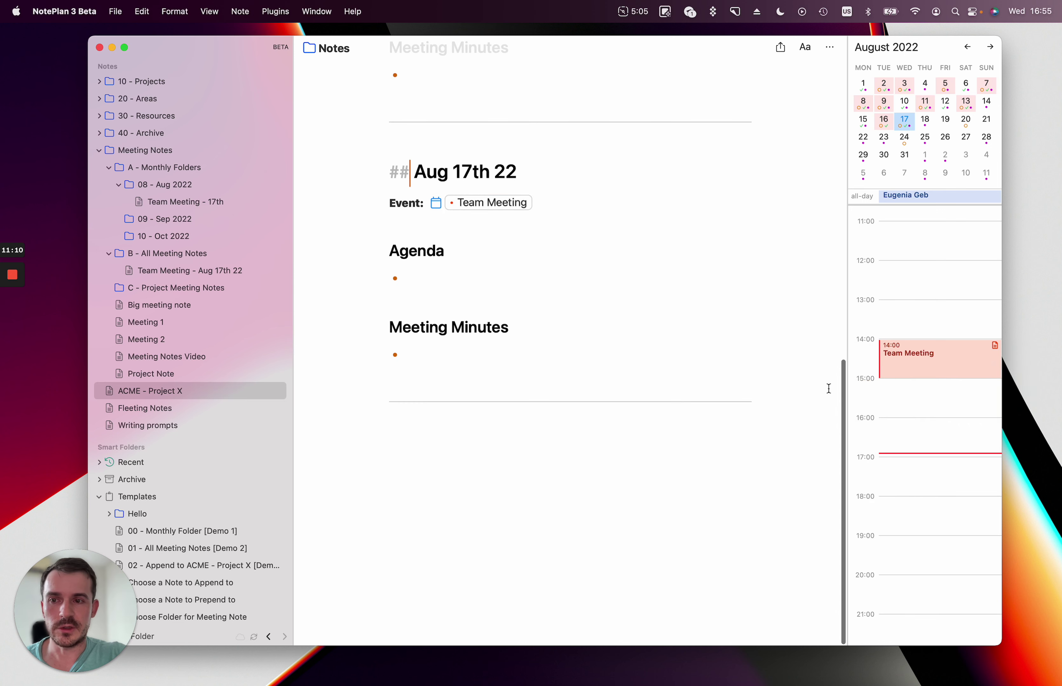
Select the appended meeting sections through the end of the note and delete them.
{"action": "scroll", "coordinate": [232, 372], "scroll_direction": "up", "scroll_amount": 3}
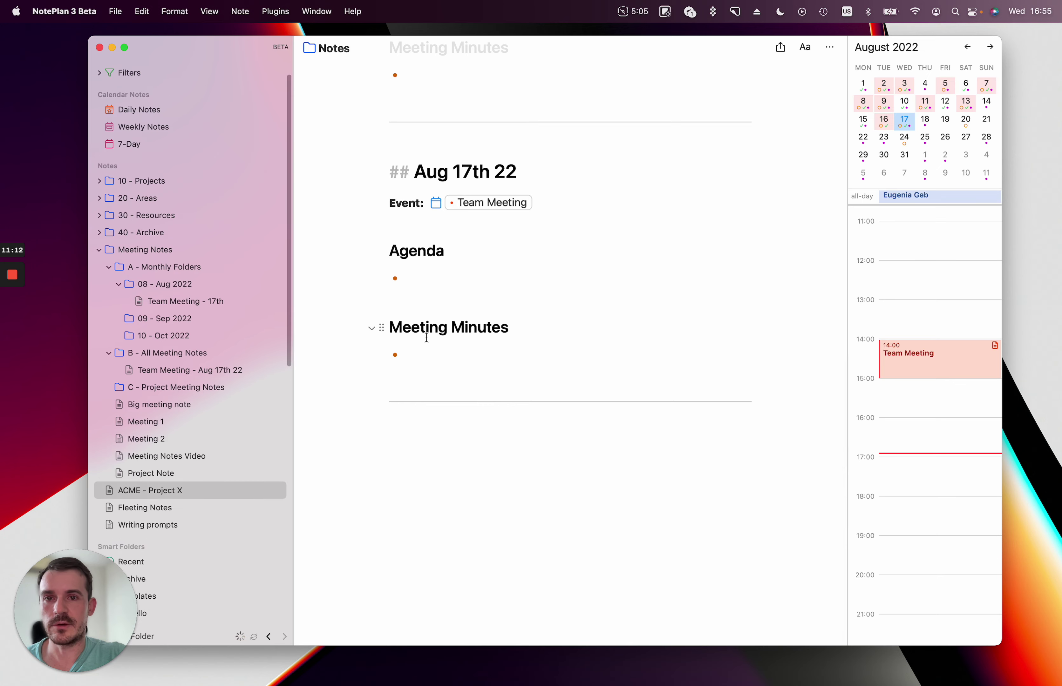
{"action": "scroll", "coordinate": [426, 336], "scroll_direction": "up", "scroll_amount": 10}
{"action": "scroll", "coordinate": [426, 338], "scroll_direction": "down", "scroll_amount": 10}
{"action": "left_click_drag", "start_coordinate": [552, 526], "coordinate": [477, 358]}
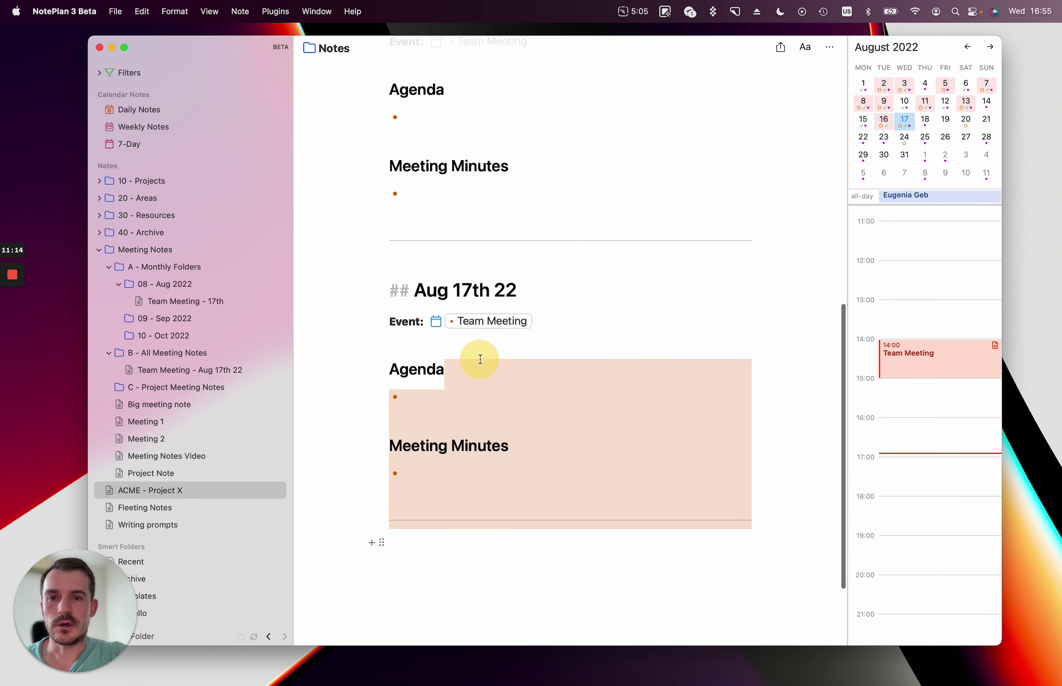
{"action": "left_click", "coordinate": [476, 357]}
{"action": "scroll", "coordinate": [480, 359], "scroll_direction": "up", "scroll_amount": 8}
{"action": "scroll", "coordinate": [479, 359], "scroll_direction": "up", "scroll_amount": 4}
{"action": "left_click", "coordinate": [339, 241]}
{"action": "key", "text": "super+shift+Down"}
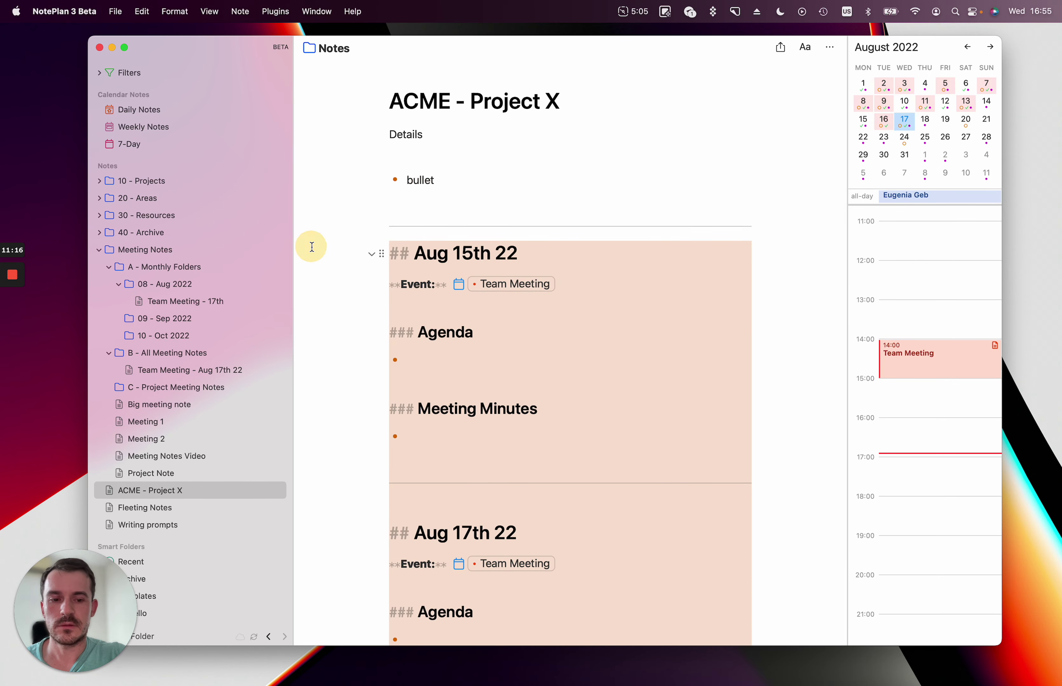
{"action": "key", "text": "BackSpace"}
{"action": "key", "text": "BackSpace"}
{"action": "key", "text": "BackSpace"}
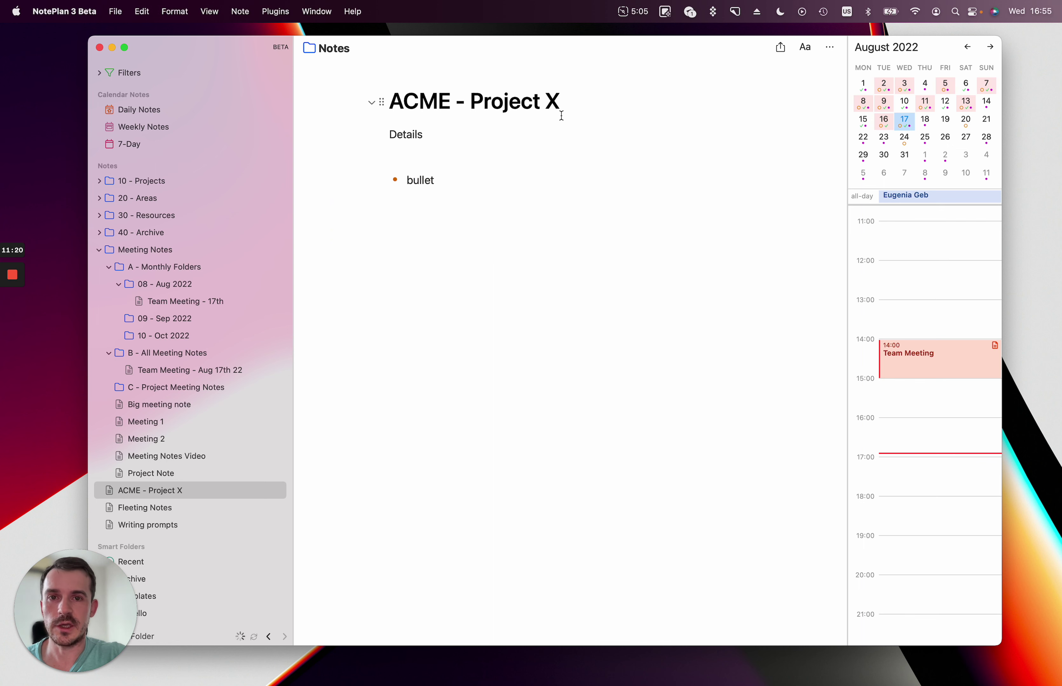
Append a Team Meeting section to ACME - Project X from the 02 - Append template.
{"action": "scroll", "coordinate": [281, 415], "scroll_direction": "down", "scroll_amount": 2}
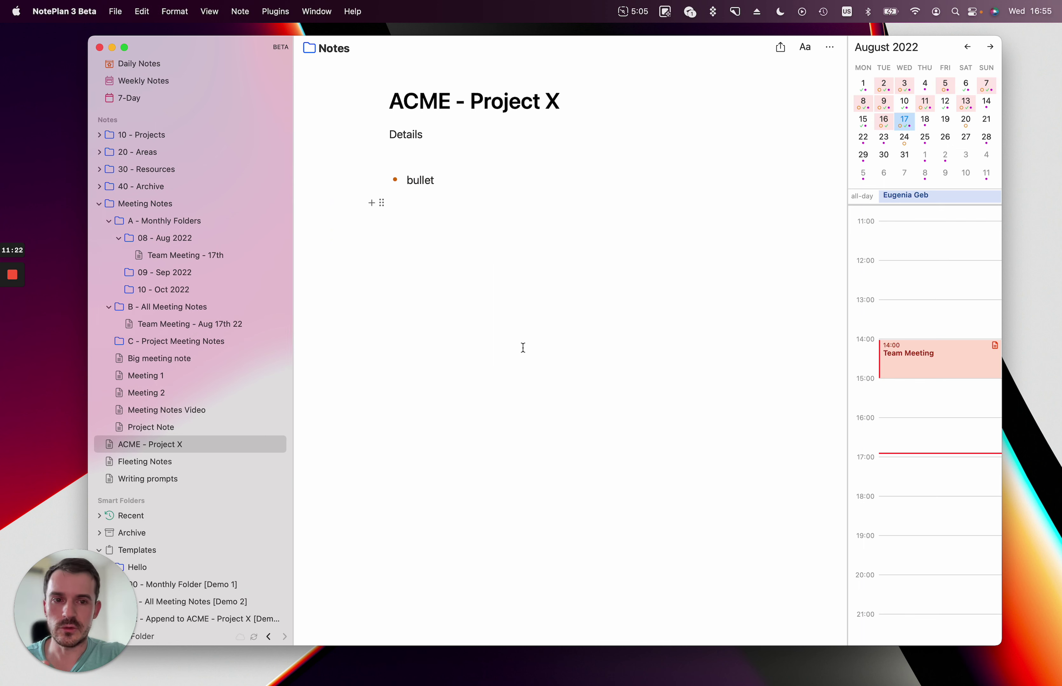
{"action": "right_click", "coordinate": [886, 359]}
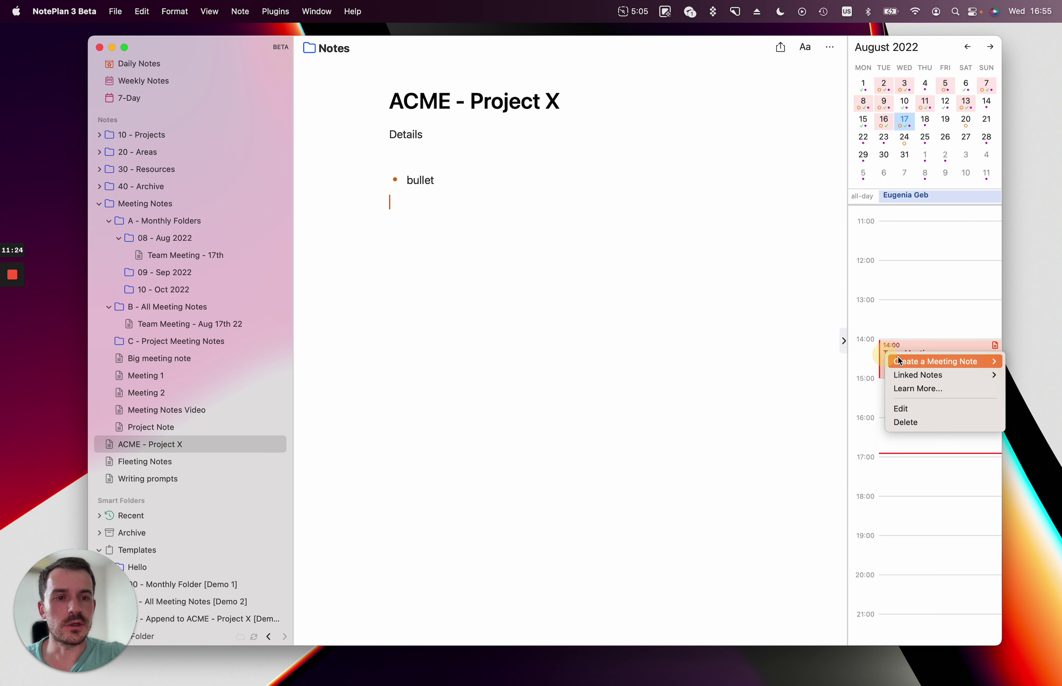
{"action": "left_click", "coordinate": [497, 386]}
{"action": "right_click", "coordinate": [895, 367]}
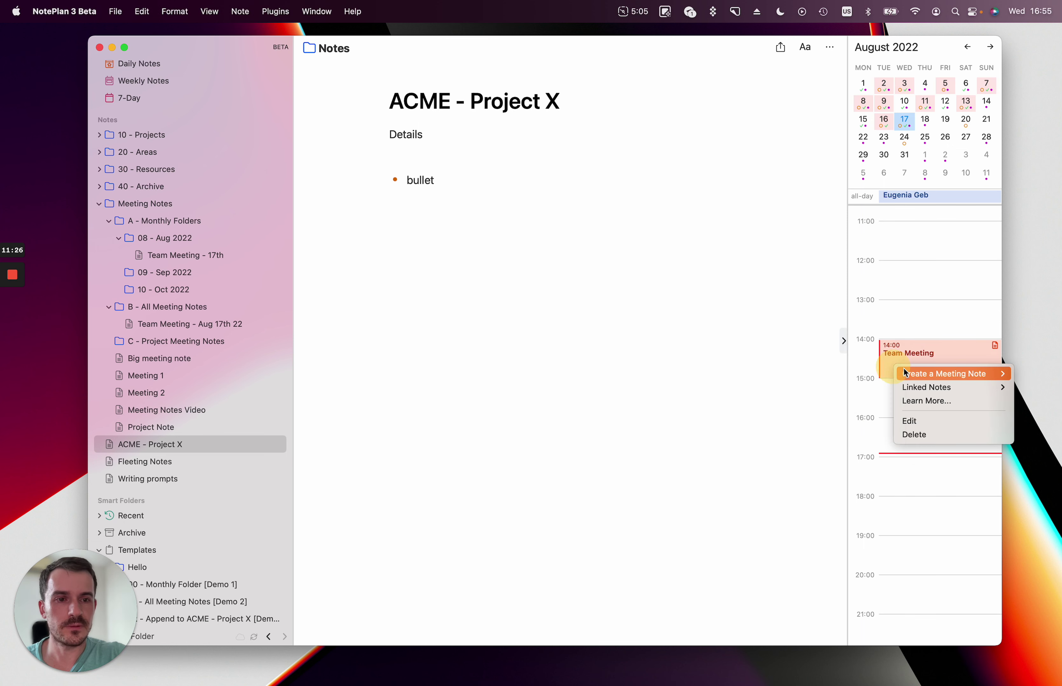
{"action": "mouse_move", "coordinate": [928, 374]}
{"action": "left_click", "coordinate": [807, 399]}
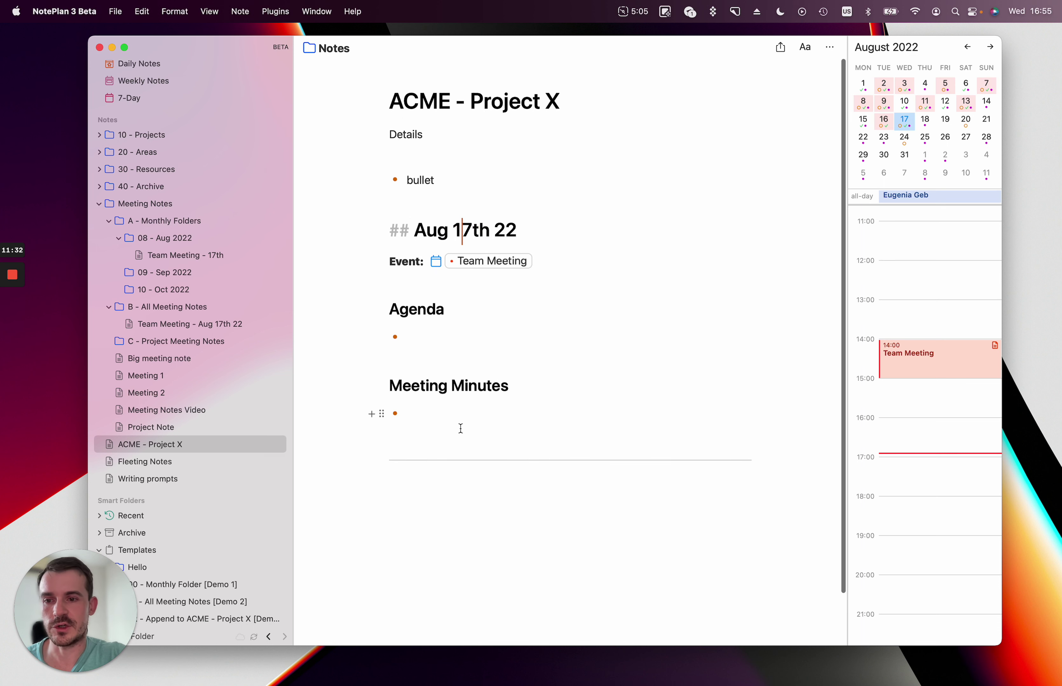
Change the appended heading's date from 17th to 15th, making it Aug 15th 22.
{"action": "left_click", "coordinate": [461, 230]}
{"action": "key", "text": "BackSpace"}
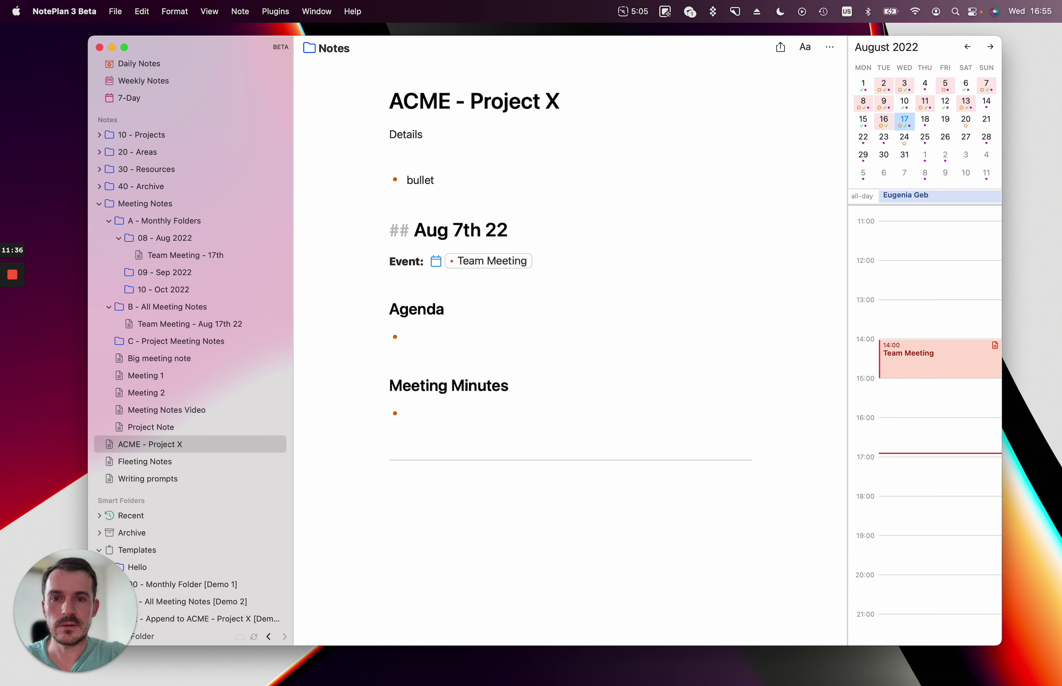
{"action": "key", "text": "Delete"}
{"action": "type", "text": "15"}
{"action": "left_click", "coordinate": [602, 513]}
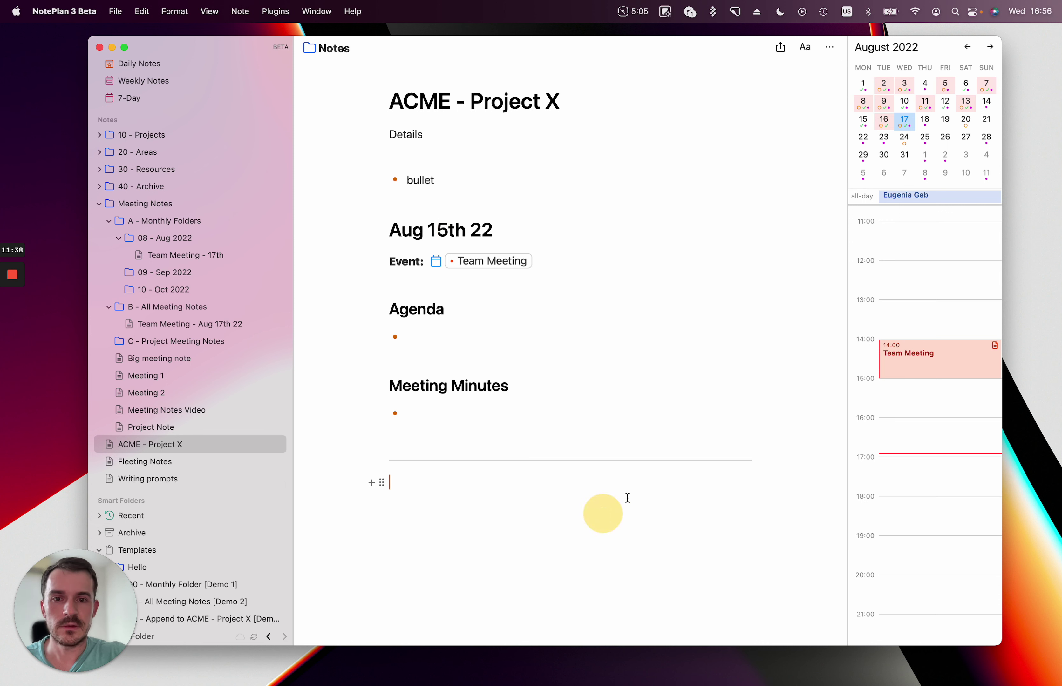
Append a second Team Meeting section headed Aug 17th 22, reopening ACME - Project X to show it.
{"action": "right_click", "coordinate": [945, 353]}
{"action": "mouse_move", "coordinate": [977, 358]}
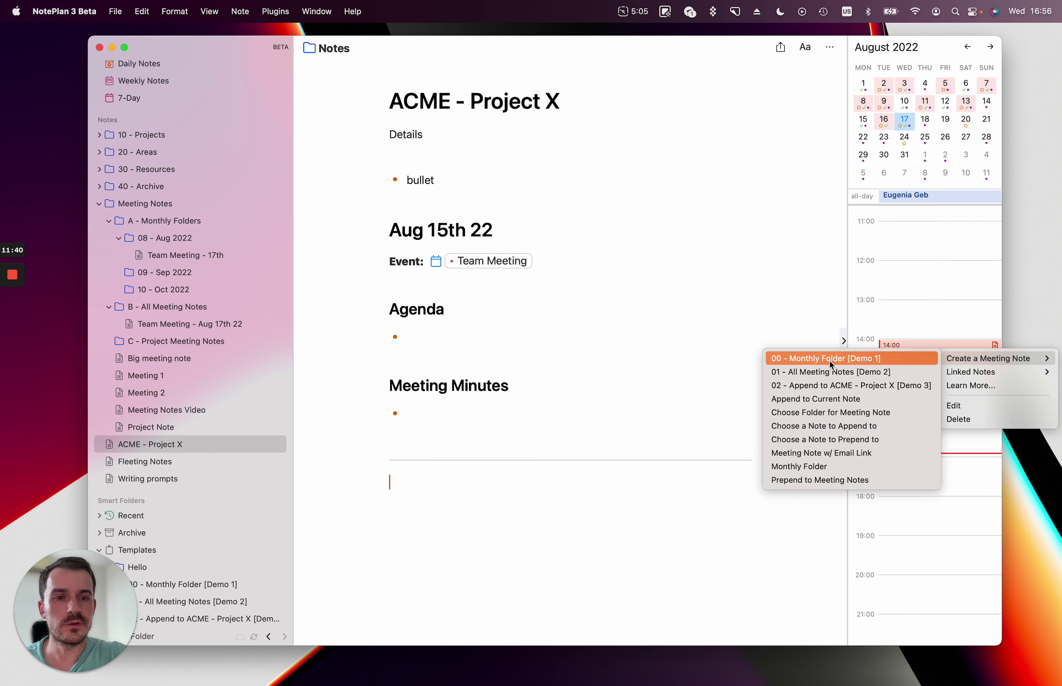
{"action": "left_click", "coordinate": [822, 387]}
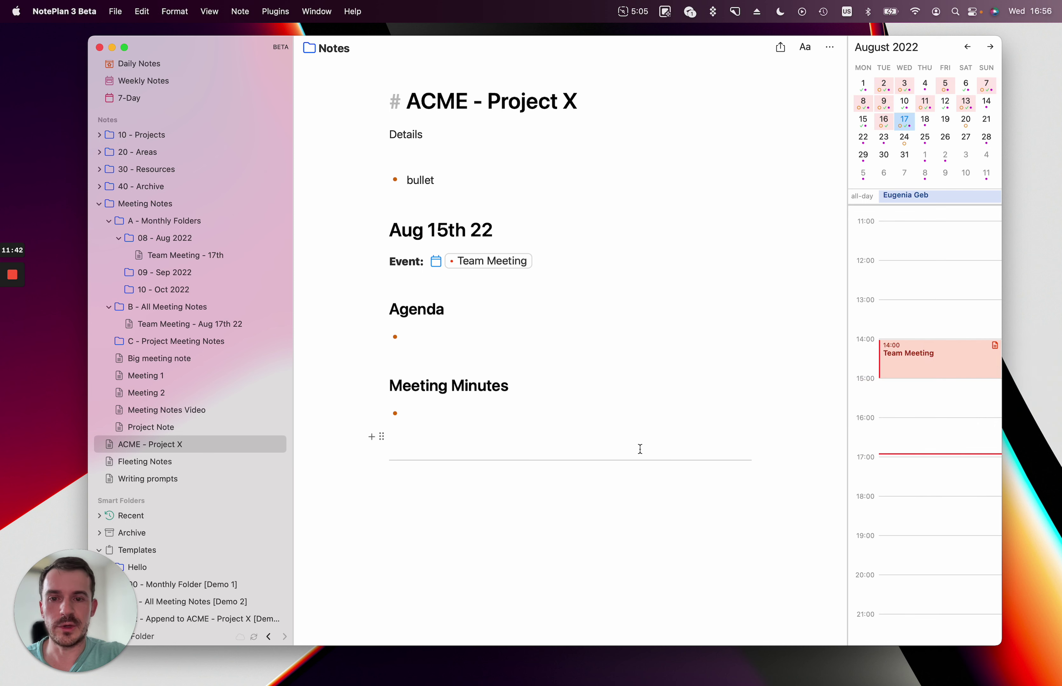
{"action": "left_click", "coordinate": [174, 428]}
{"action": "left_click", "coordinate": [174, 443]}
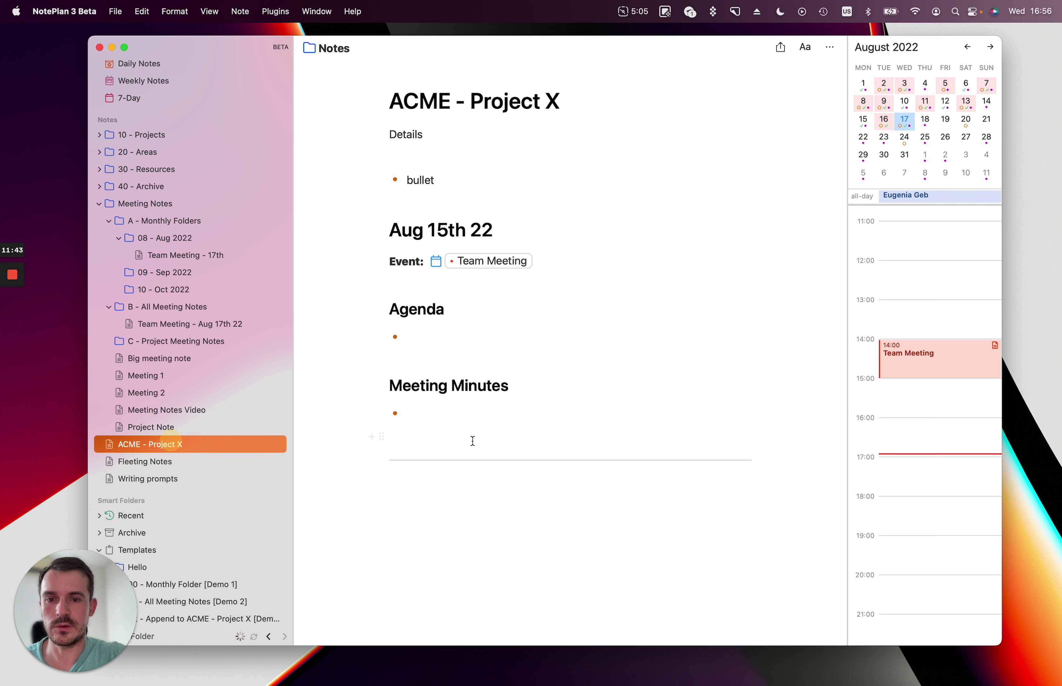
{"action": "right_click", "coordinate": [928, 365]}
{"action": "mouse_move", "coordinate": [930, 365]}
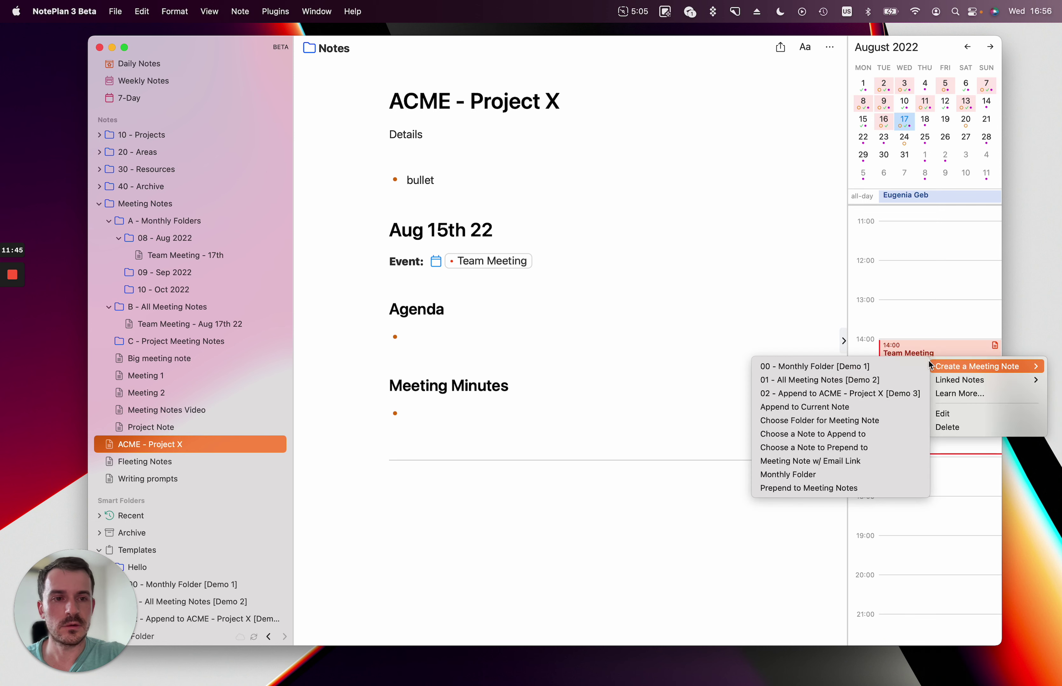
{"action": "left_click", "coordinate": [872, 395]}
{"action": "scroll", "coordinate": [698, 467], "scroll_direction": "up", "scroll_amount": 3}
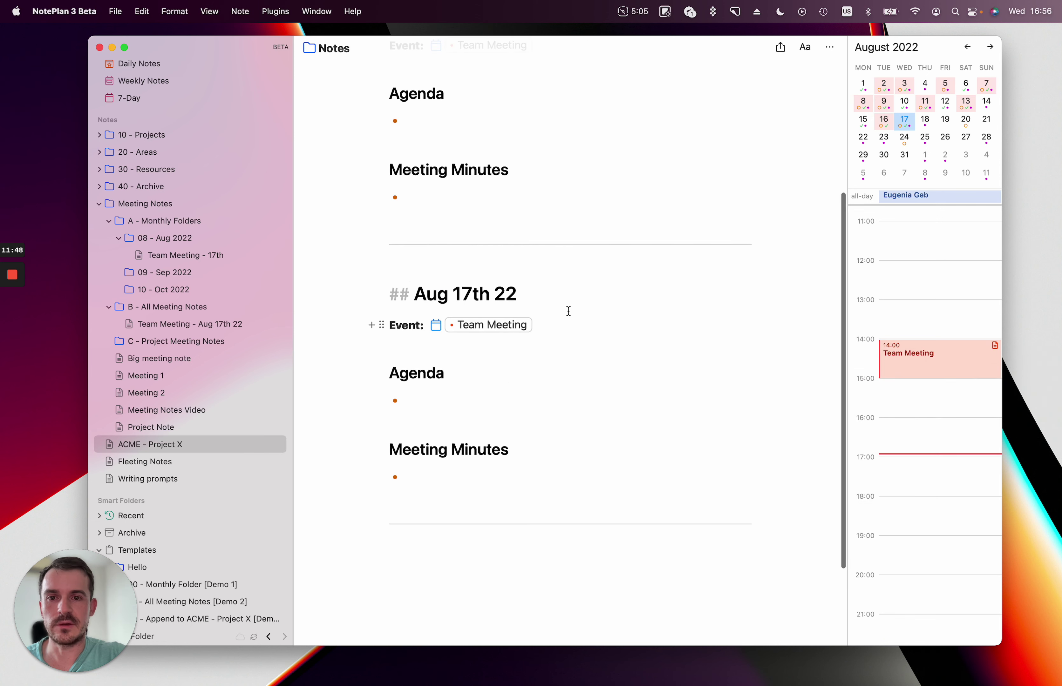
{"action": "left_click", "coordinate": [573, 299]}
{"action": "left_click_drag", "start_coordinate": [540, 519], "coordinate": [346, 277]}
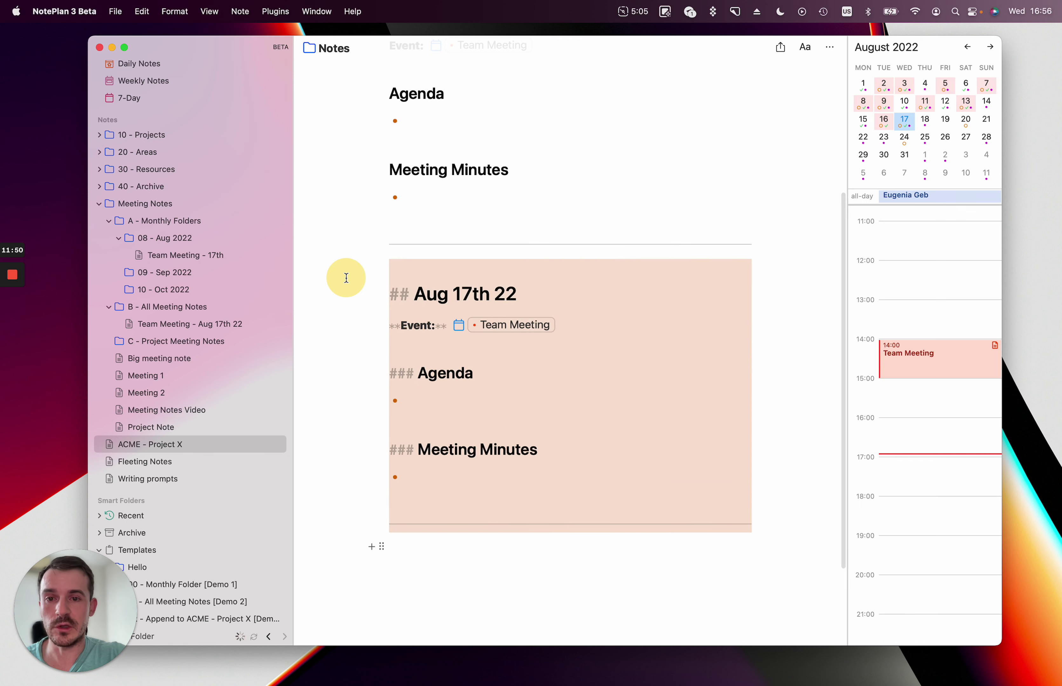
{"action": "scroll", "coordinate": [491, 380], "scroll_direction": "up", "scroll_amount": 4}
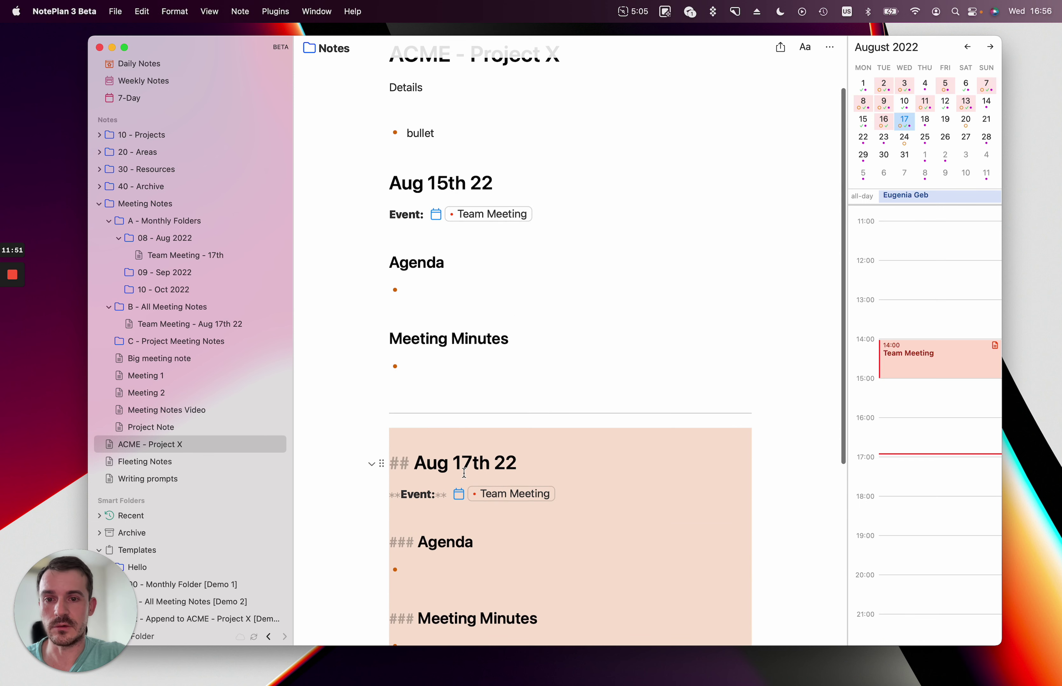
{"action": "double_click", "coordinate": [442, 465]}
{"action": "left_click", "coordinate": [524, 462]}
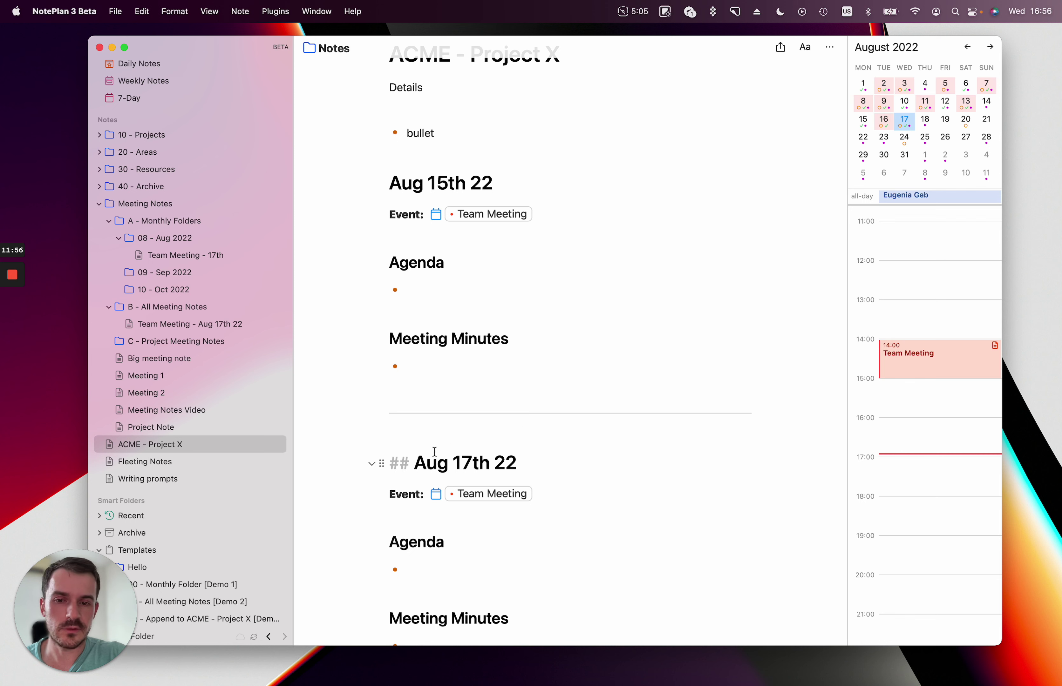
{"action": "scroll", "coordinate": [479, 362], "scroll_direction": "up", "scroll_amount": 2}
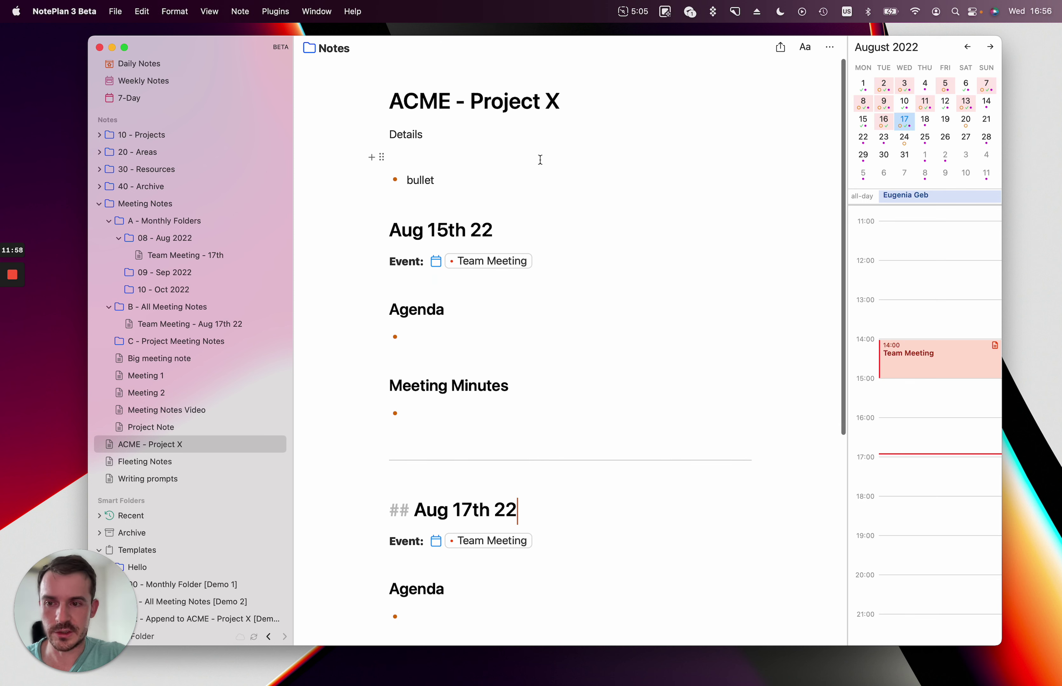